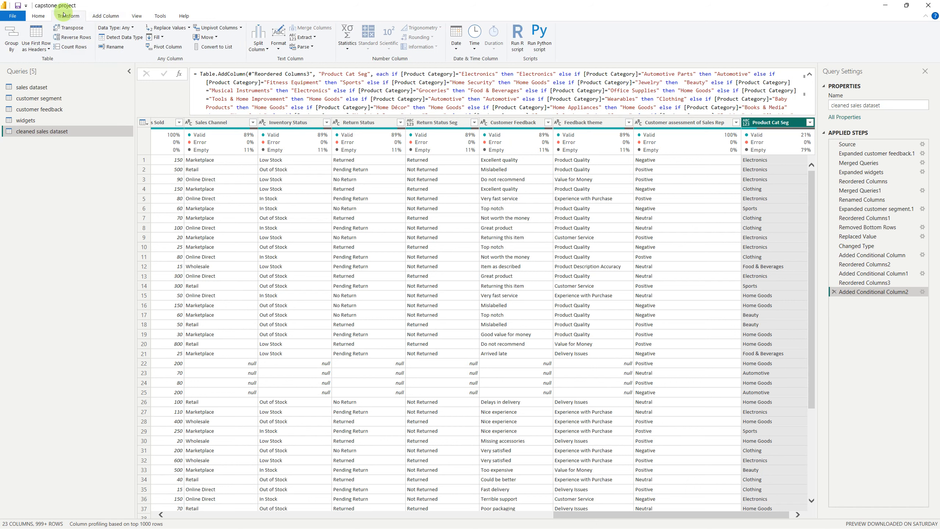
Move the Product Cat Seg column to the beginning of the table, and reposition it directly after Product Category
left_click(210, 38)
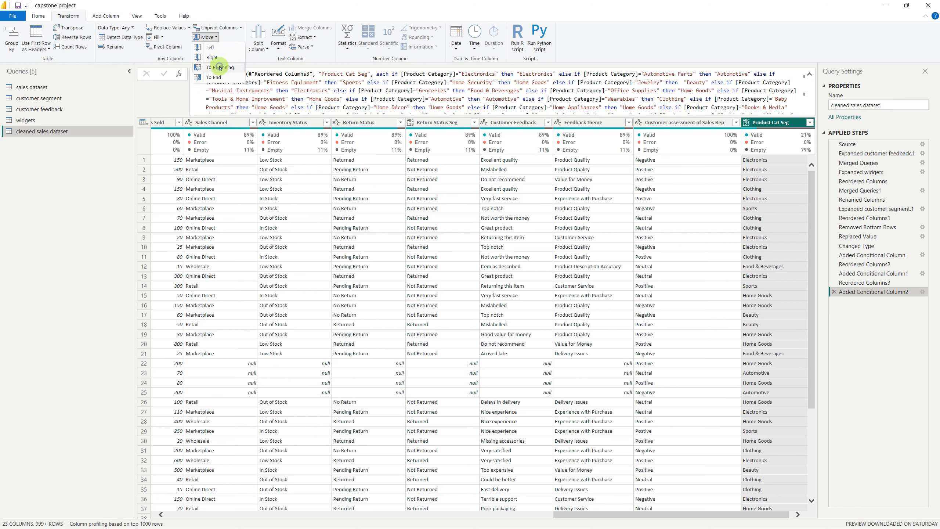
left_click(220, 68)
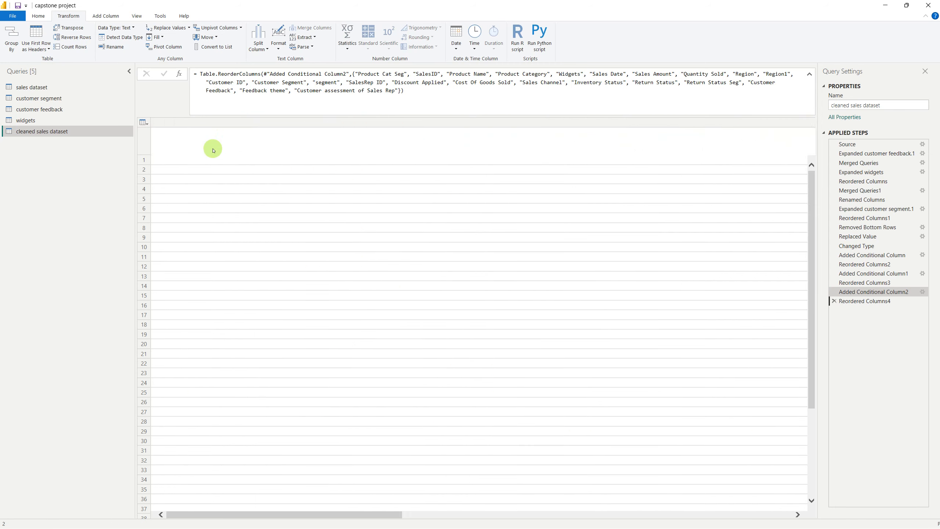
left_click_drag(185, 122, 451, 127)
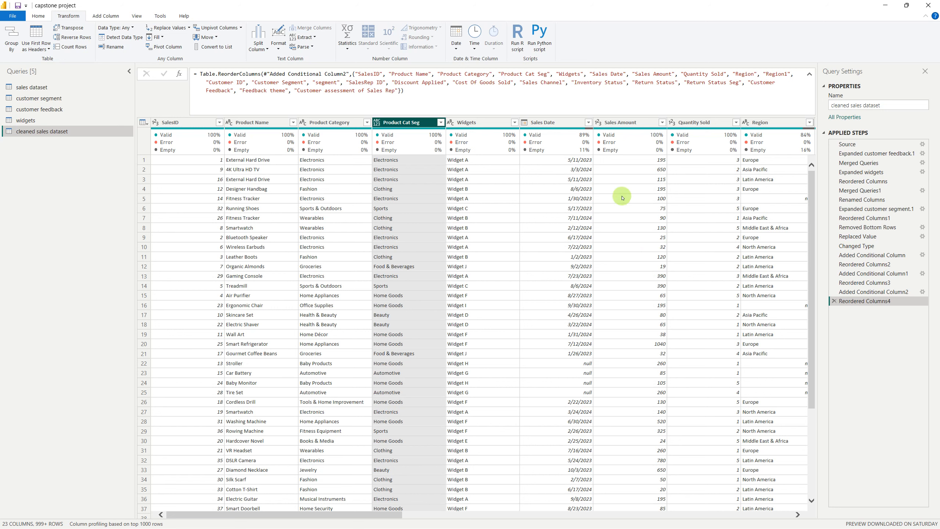
Refresh the preview of the sales dataset query and delete its Replaced Value step
left_click(22, 89)
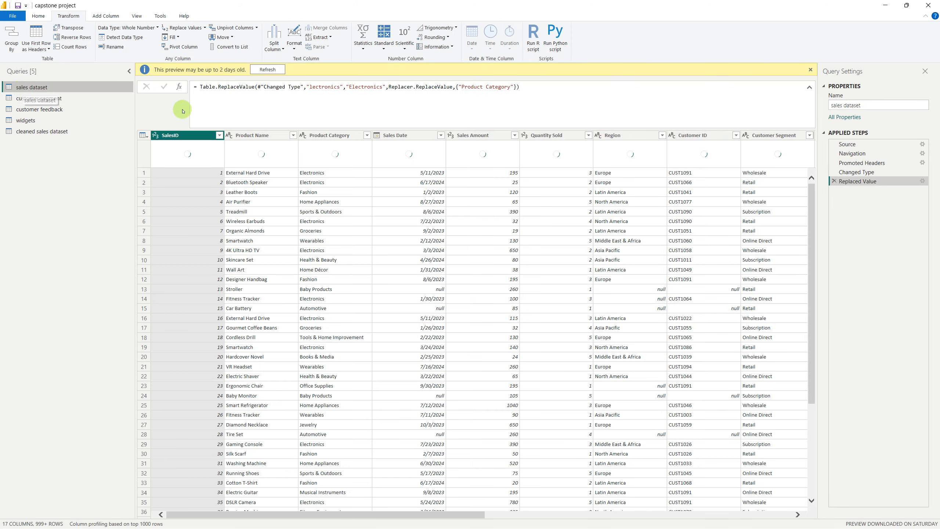
left_click(262, 71)
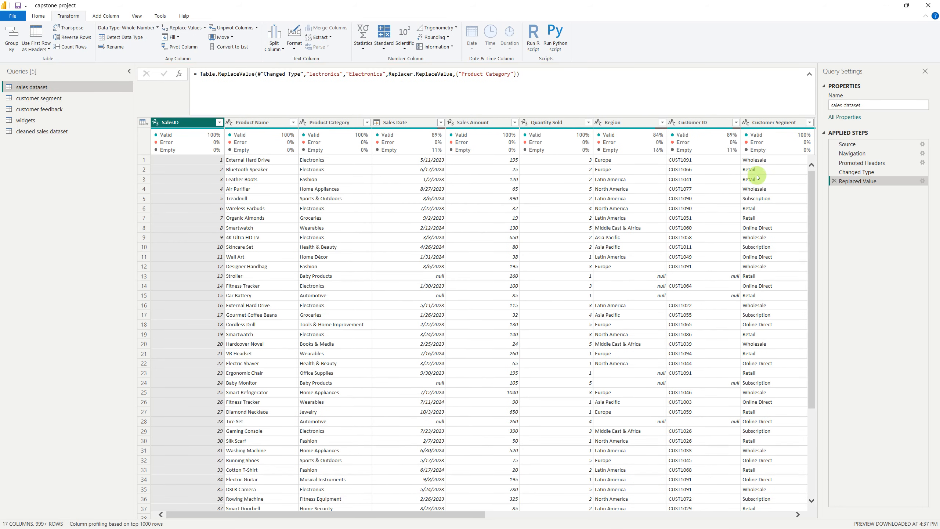
left_click(834, 182)
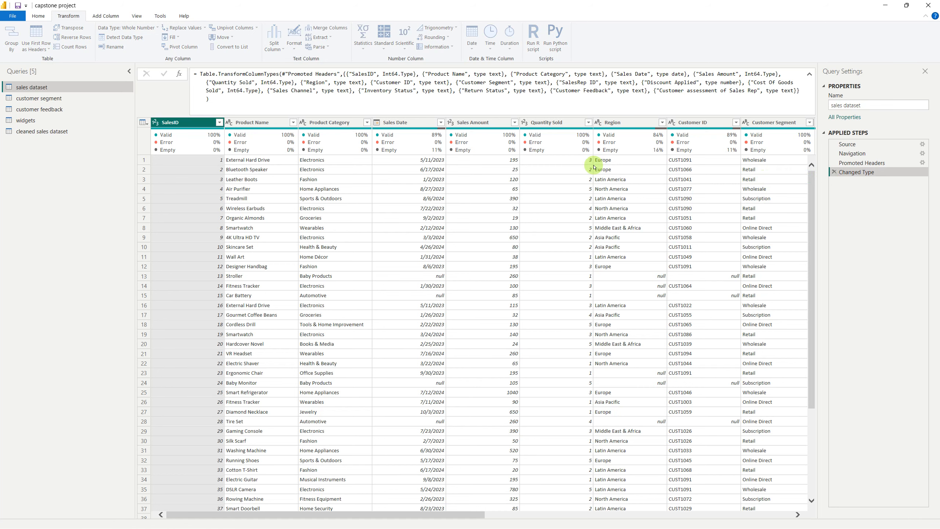
Examine the Product Cat Seg column quality and the full list of Product Category values in the cleaned sales dataset query
left_click(38, 133)
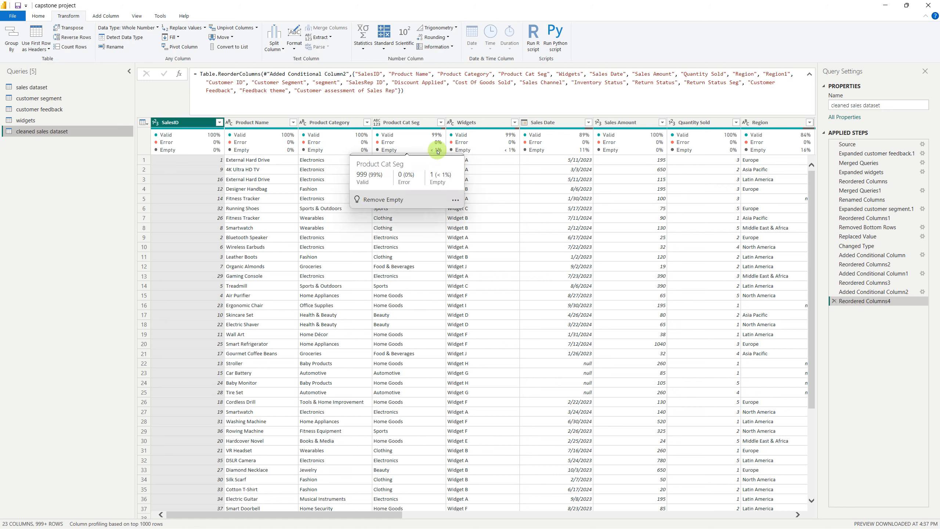
left_click(366, 122)
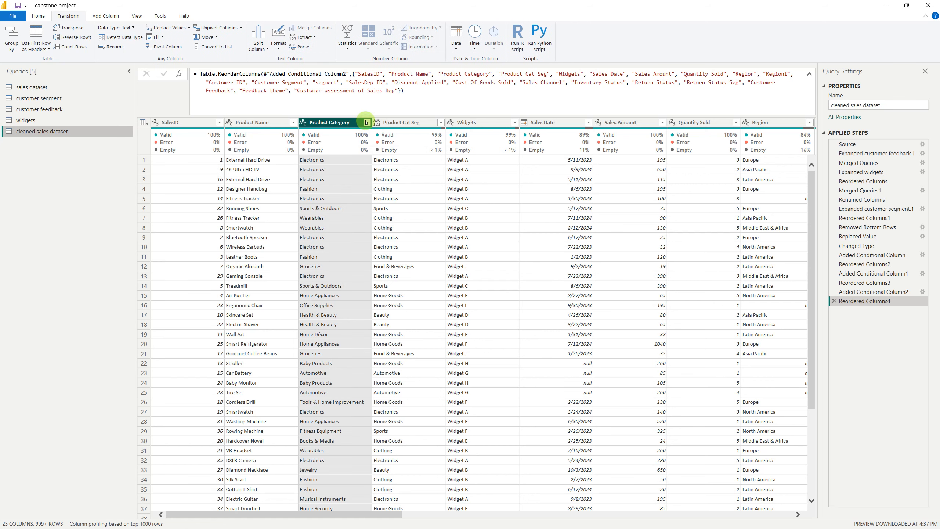
left_click_drag(367, 123, 368, 126)
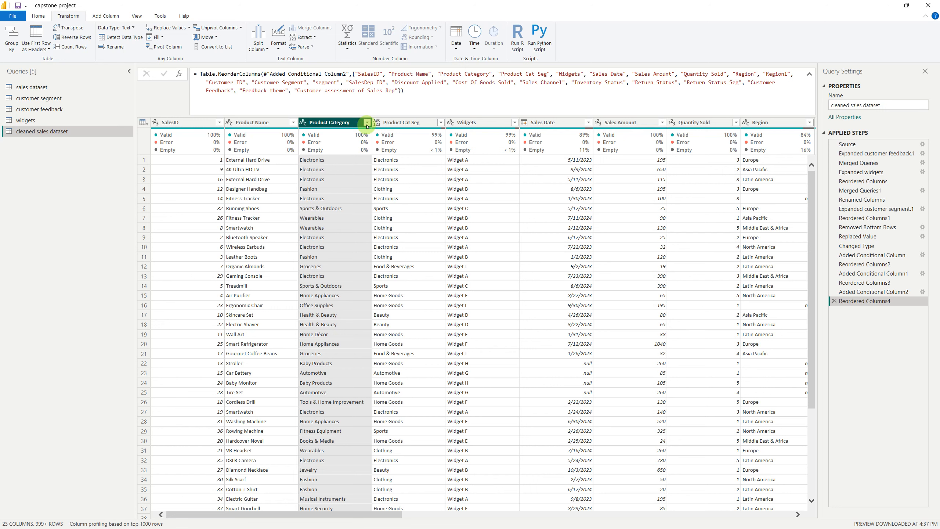
left_click(368, 124)
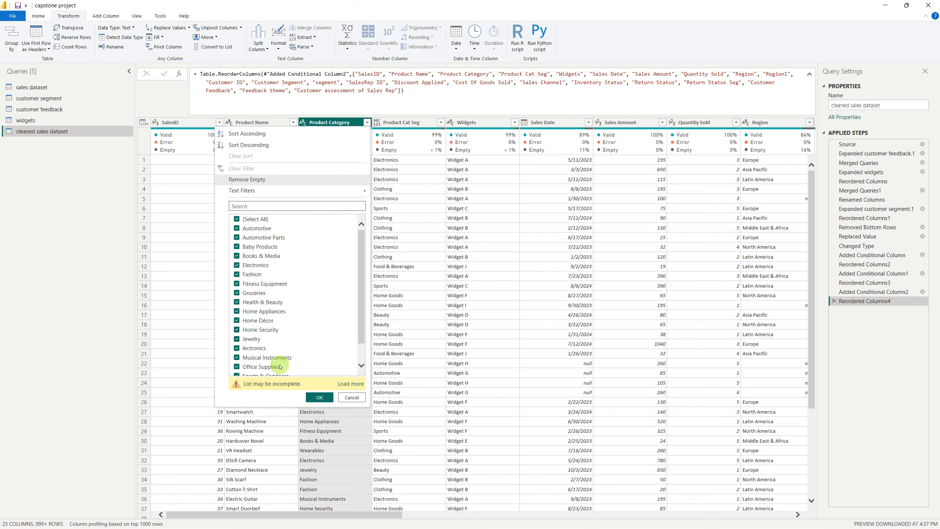
left_click(344, 383)
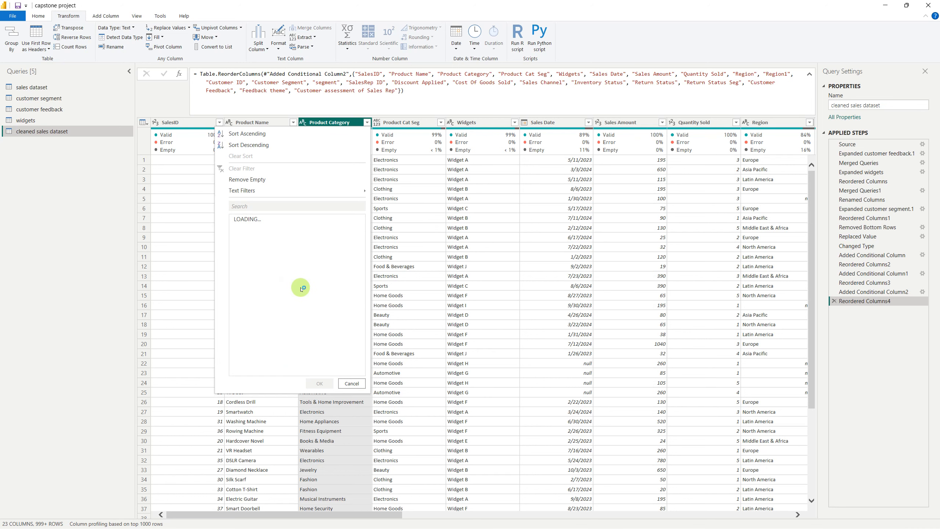
left_click_drag(361, 294, 361, 311)
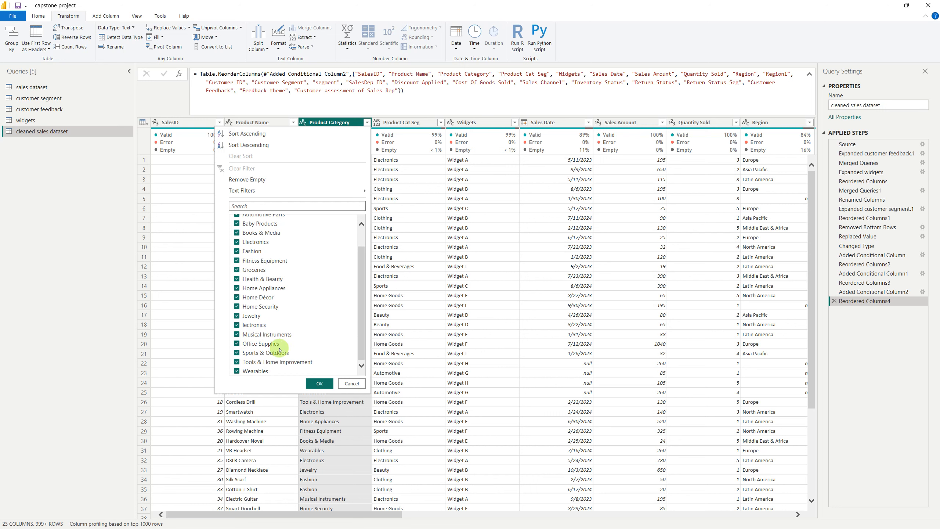
left_click(362, 321)
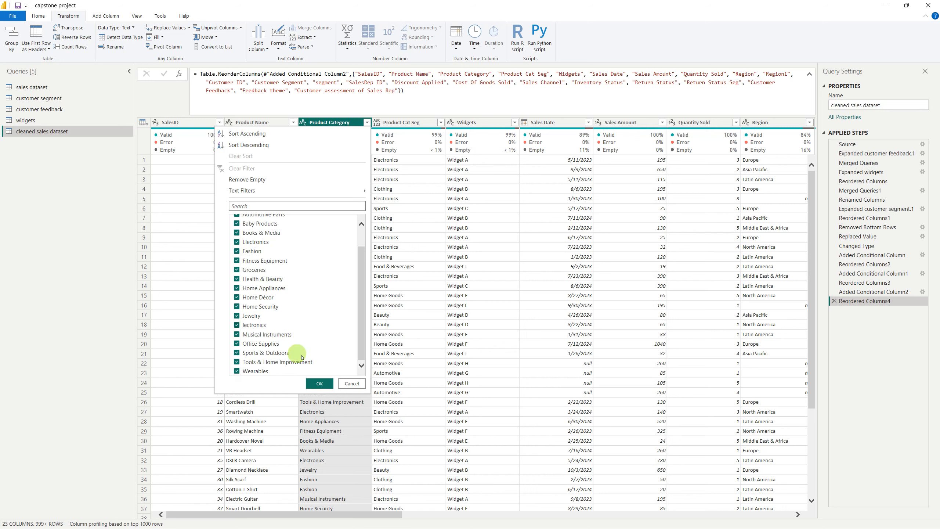
left_click(347, 383)
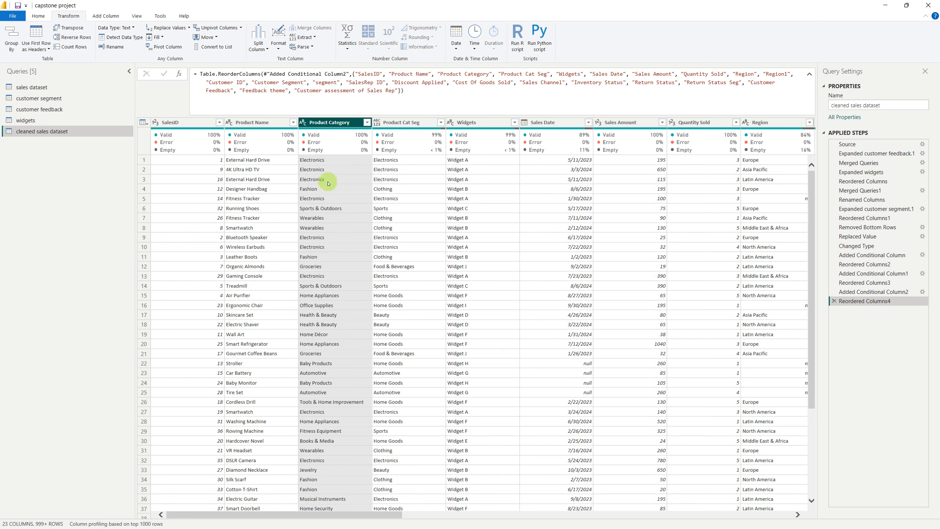
mouse_move(399, 147)
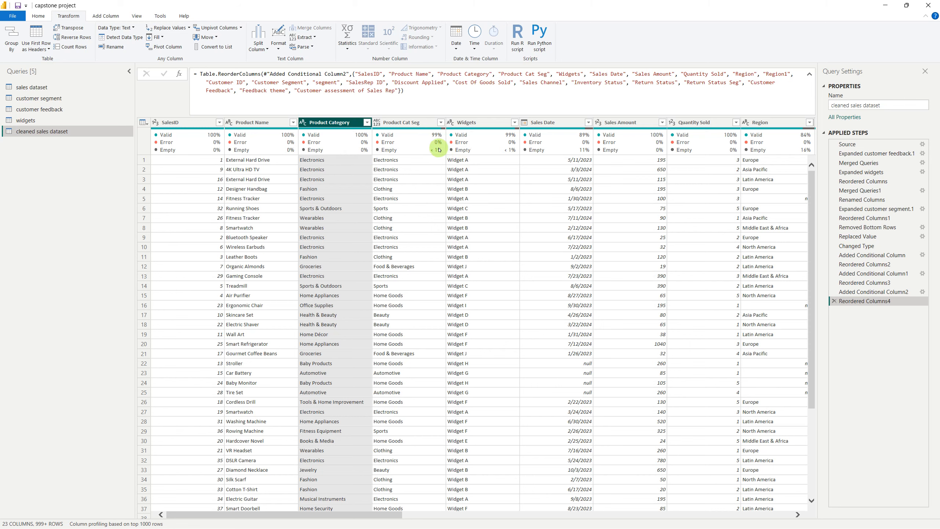
Replace "lectronics" with "Electronics" in the Product Category column of the sales dataset query
left_click(66, 86)
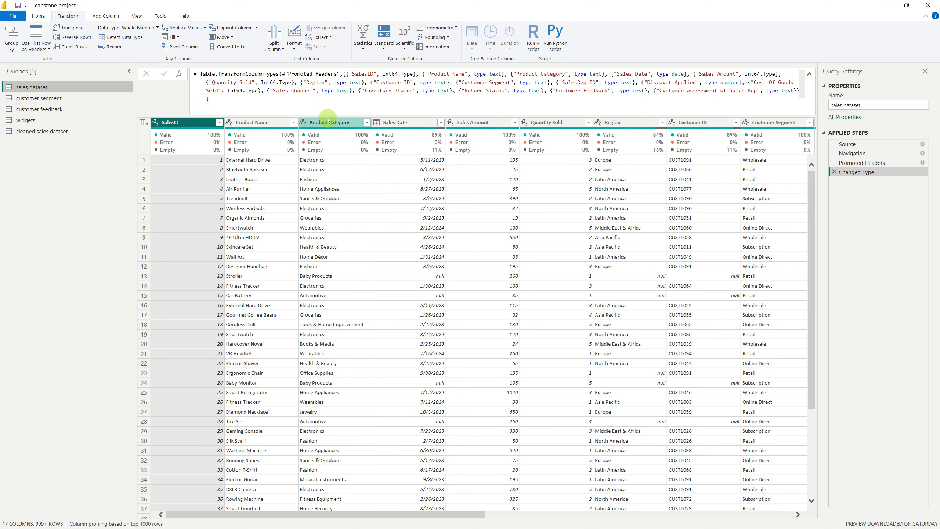
left_click(328, 119)
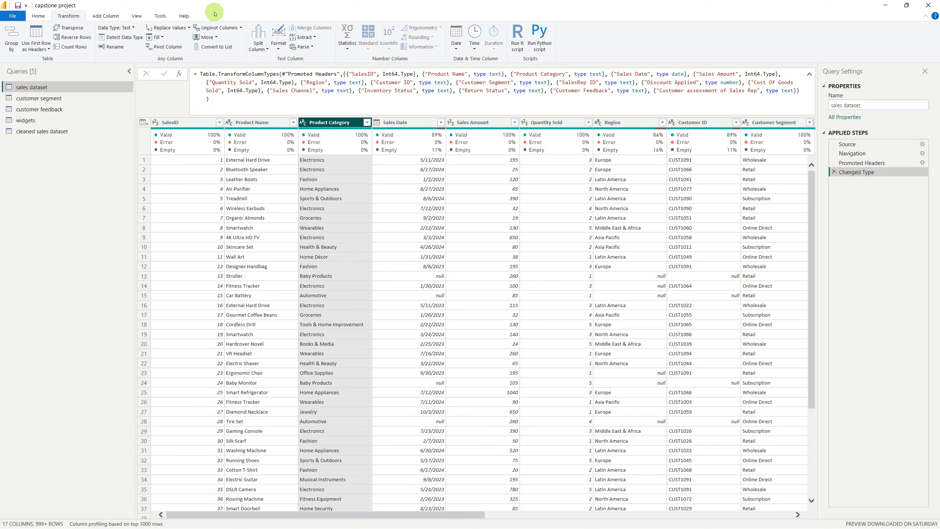
left_click(38, 16)
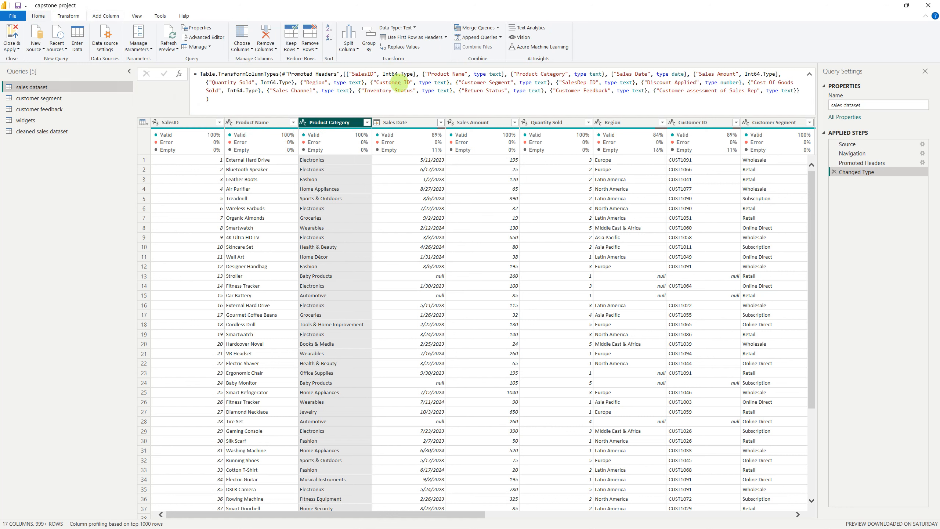
left_click(409, 49)
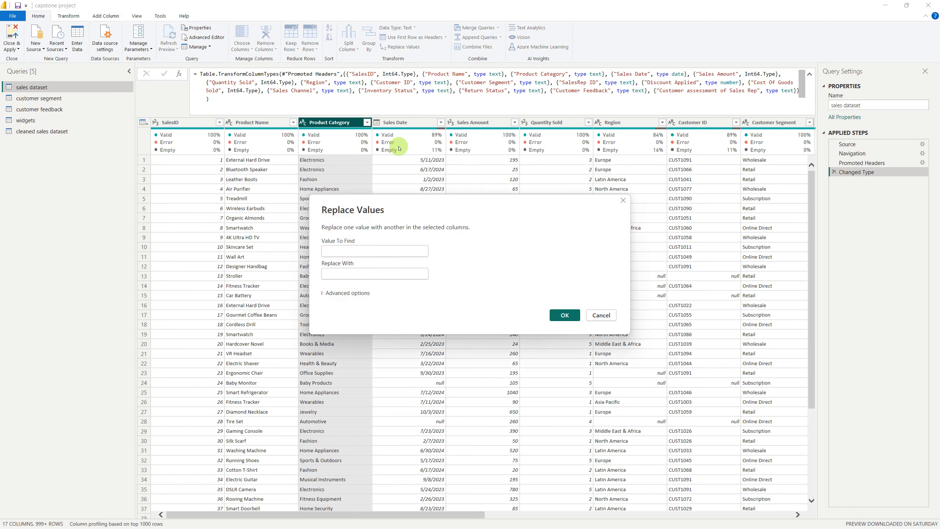
type("lectronics")
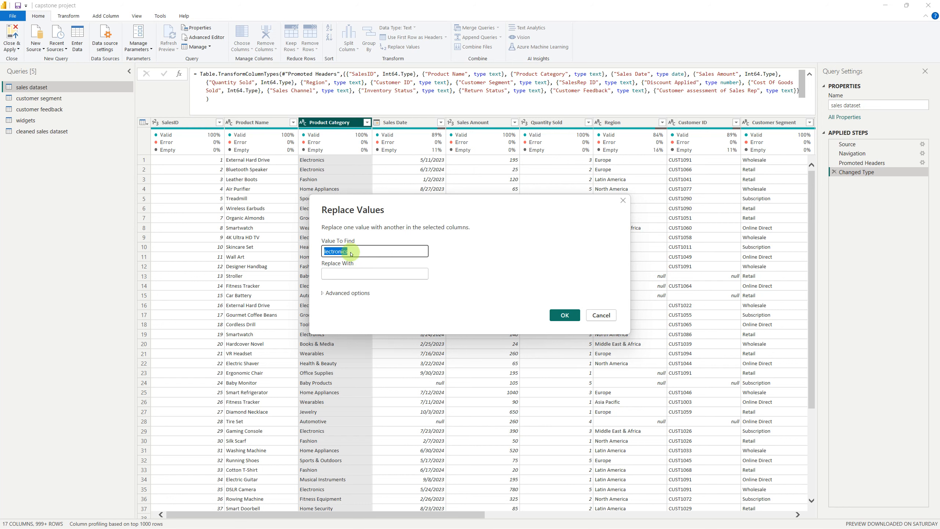
key("Tab")
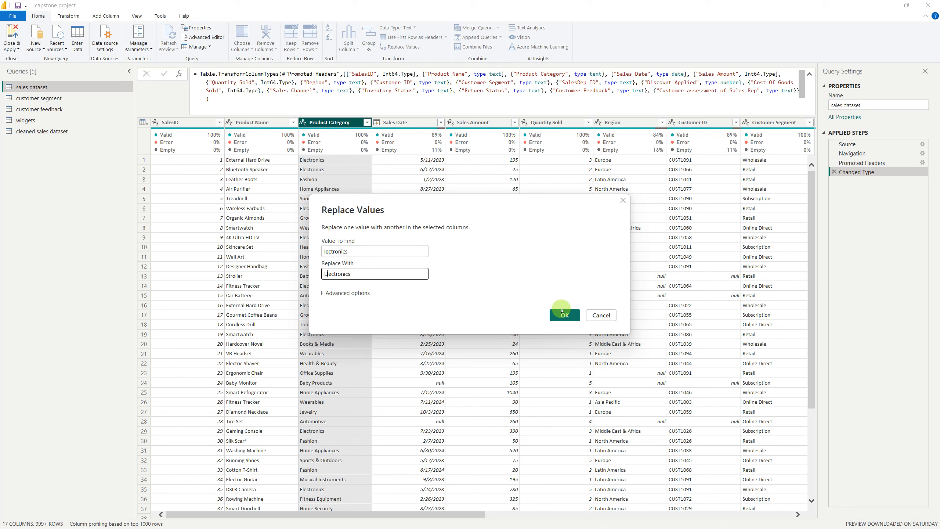
left_click(564, 315)
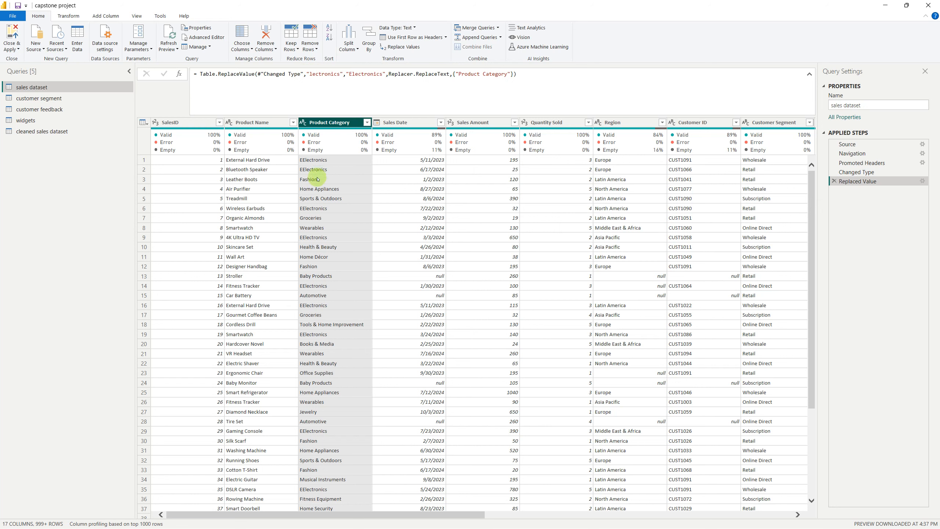
Edit the Replaced Value step so the replacement matches entire cell contents
left_click(922, 181)
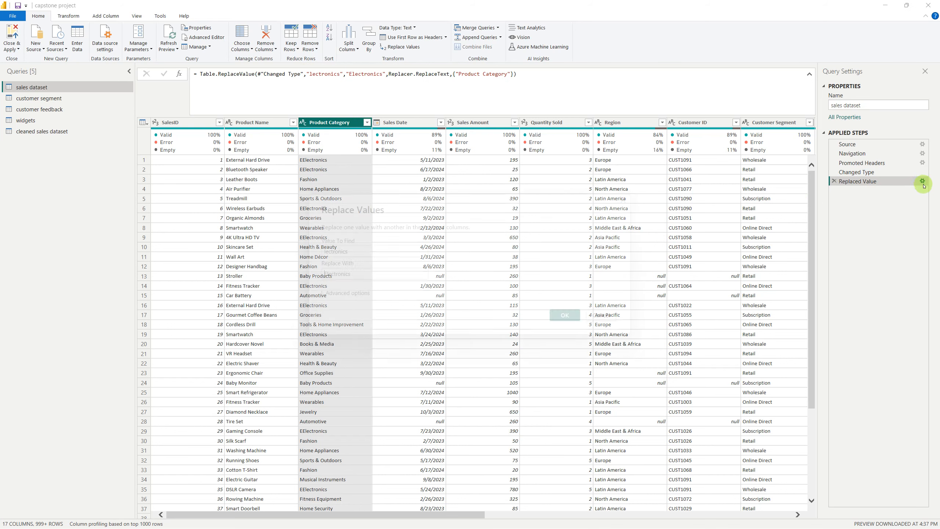
left_click(322, 294)
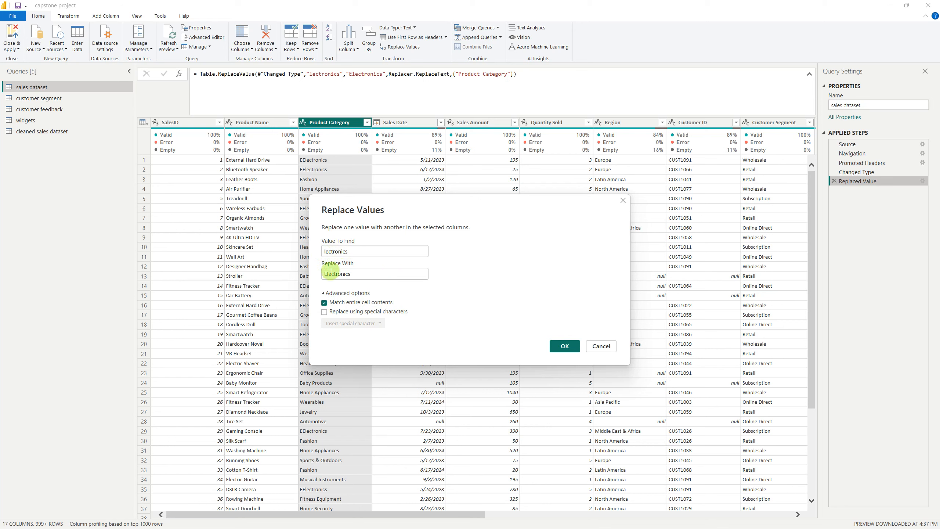
left_click(563, 349)
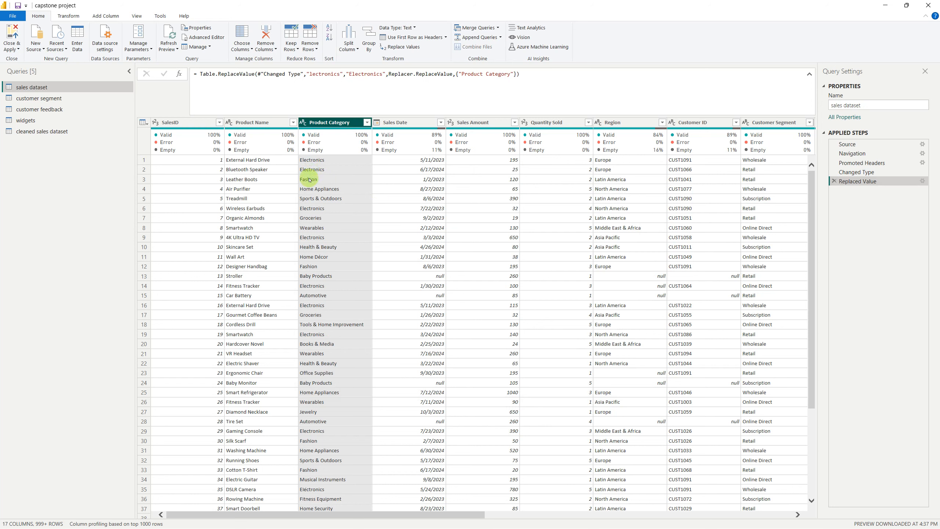
Check the full list of distinct Product Category values in the sales dataset query without applying a filter
left_click(368, 124)
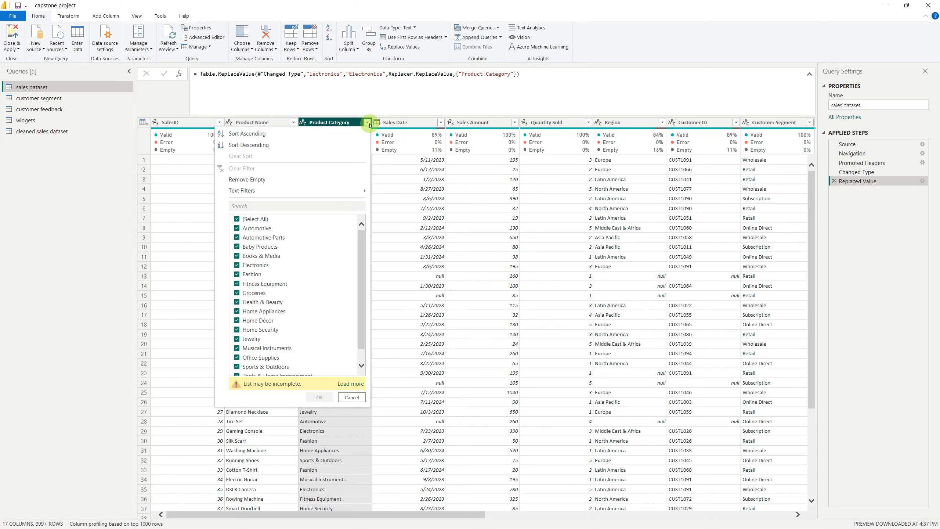
left_click(349, 384)
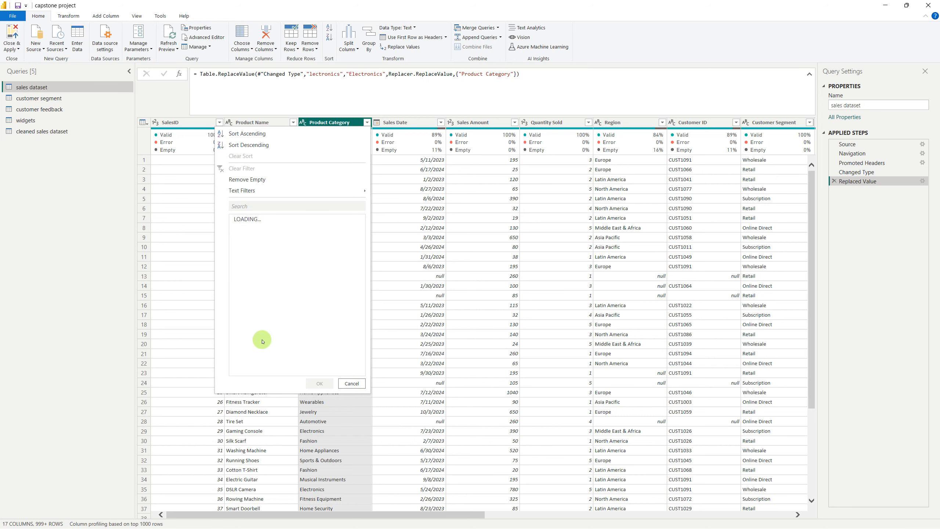
scroll(257, 349, "down", 2)
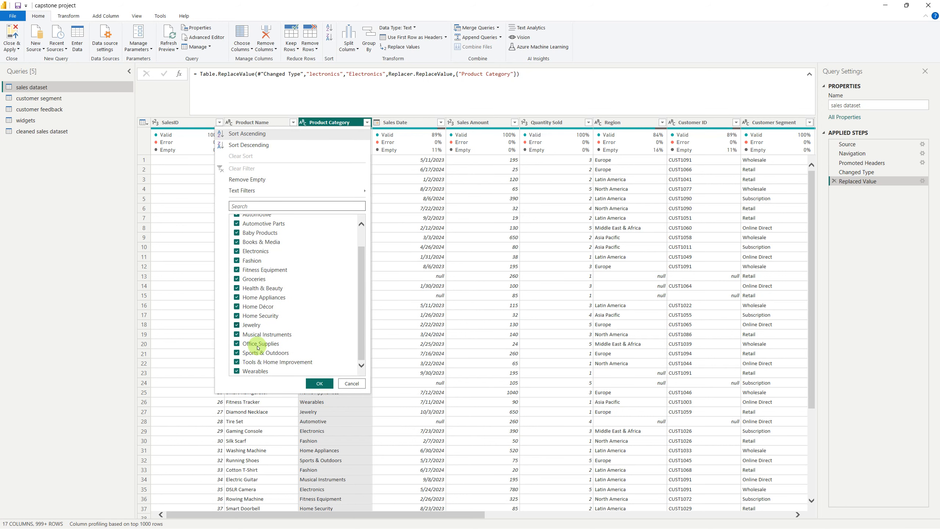
left_click(341, 383)
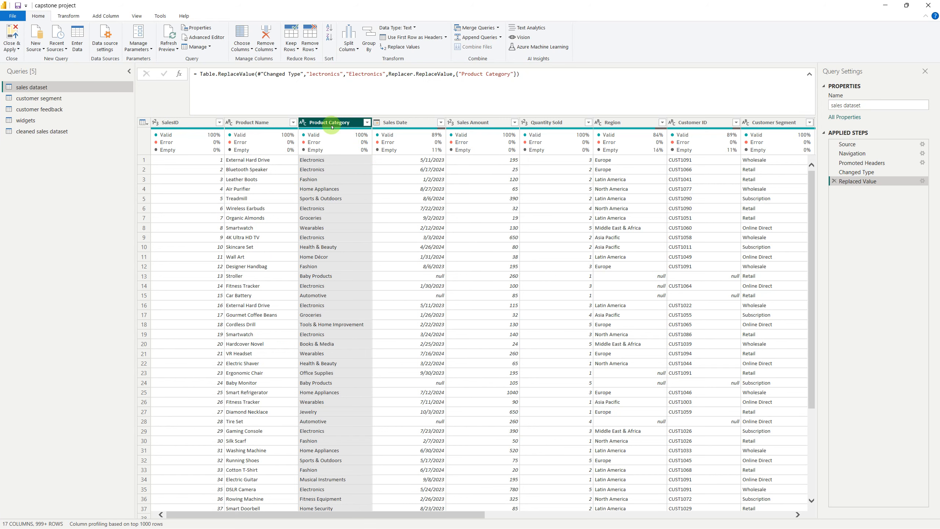
Check the column quality of Product Cat Seg and Widgets in the cleaned sales dataset query
left_click(58, 132)
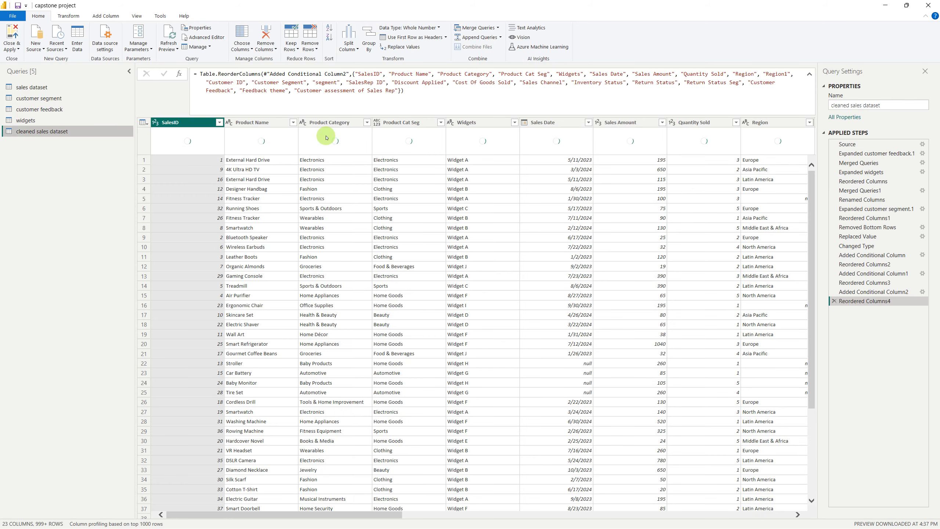
mouse_move(437, 139)
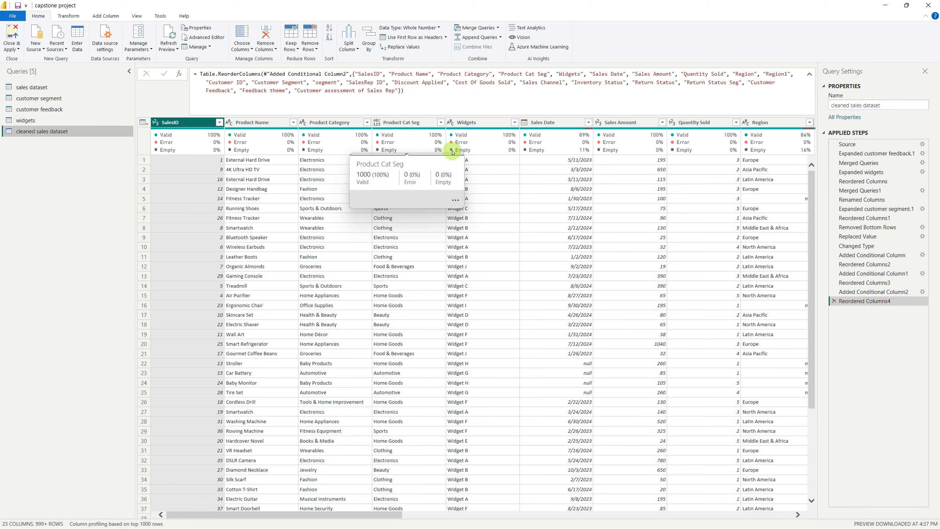
mouse_move(481, 146)
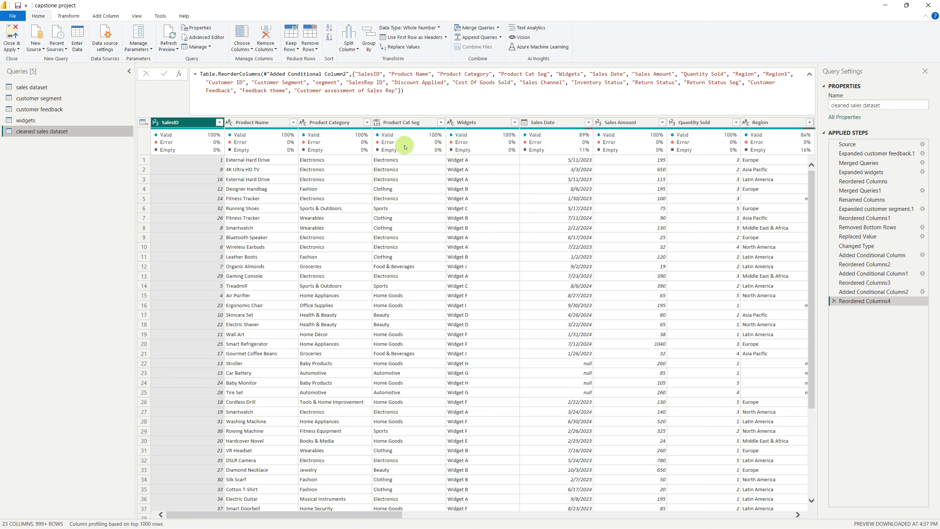
Review the formula of the Replaced Value step in the sales dataset query, and delete that step
left_click(63, 87)
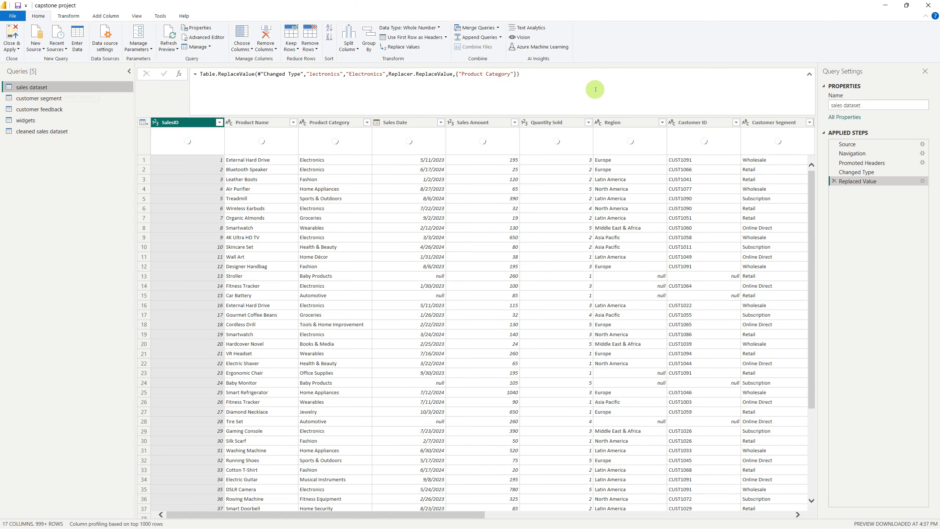
left_click(595, 89)
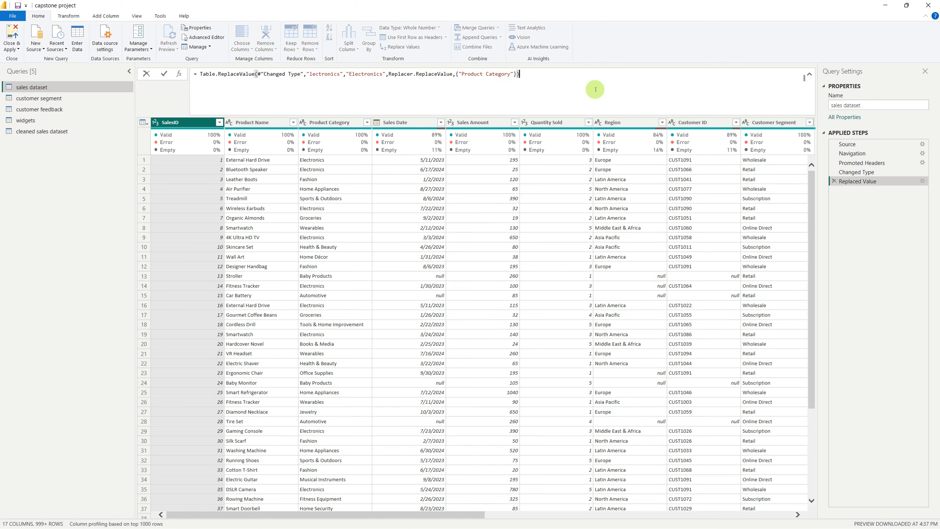
key("ctrl+a")
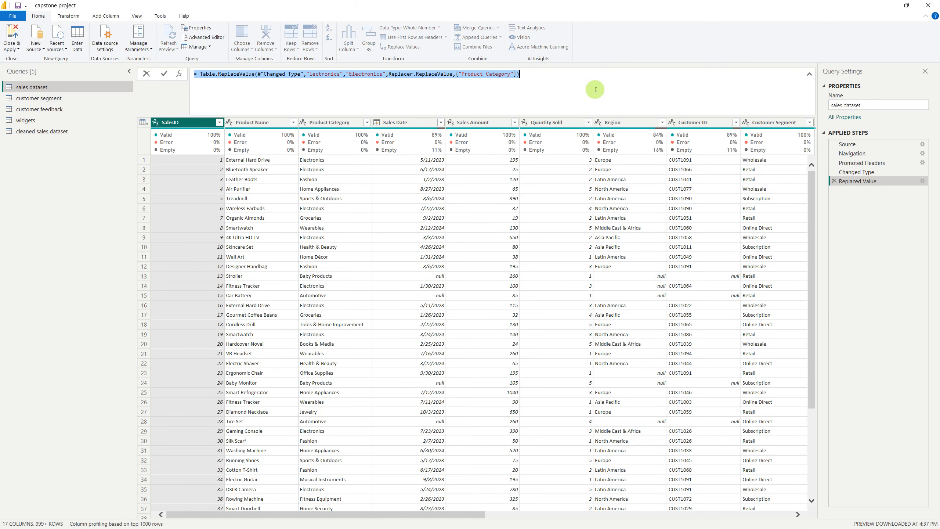
left_click(835, 182)
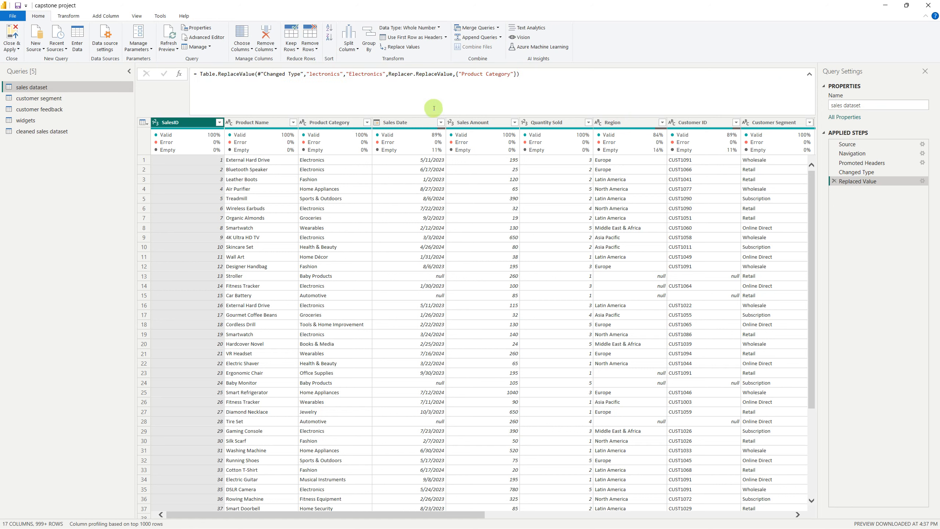
left_click(835, 182)
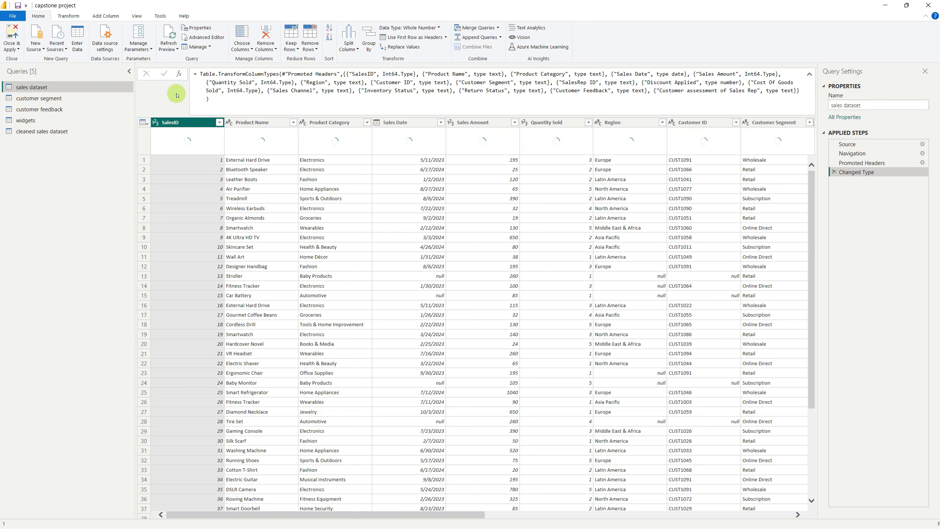
Check the empty-value share of the Product Cat Seg and Widgets columns in the cleaned sales dataset without the replacement
left_click(49, 131)
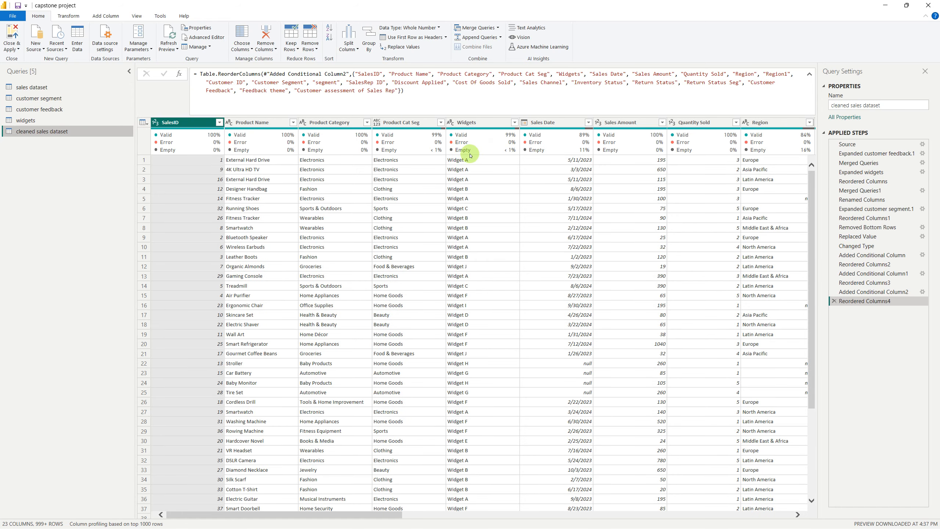
mouse_move(509, 141)
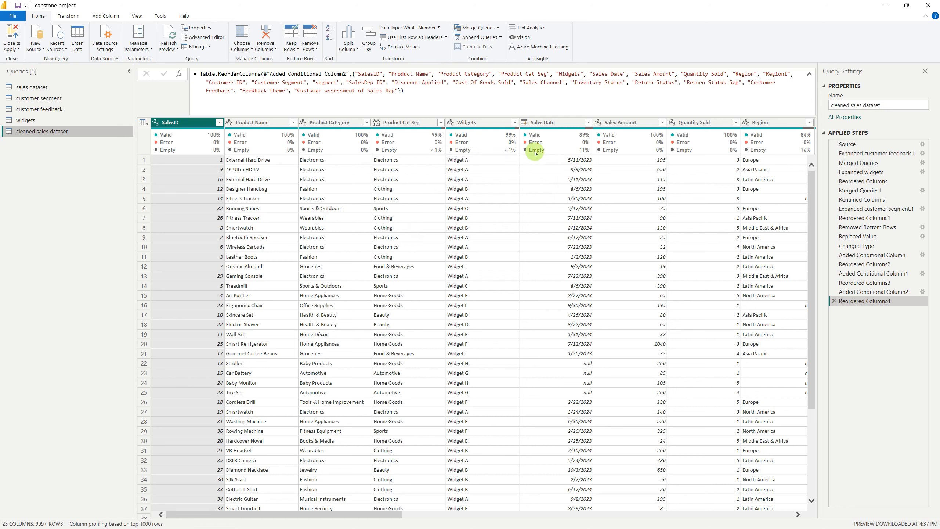
mouse_move(415, 150)
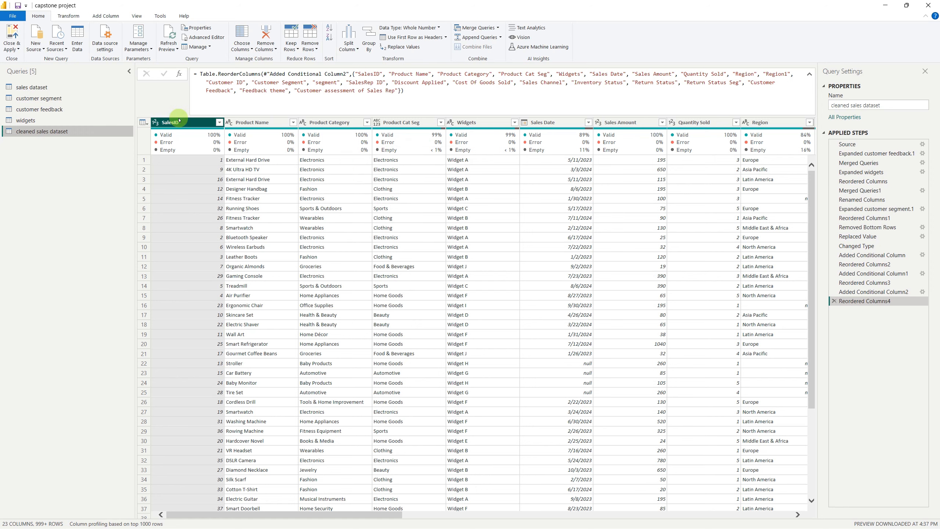
In the sales dataset query, replace "lectronics" with "Electronics" in the Product Category column, matching entire cell contents
left_click(66, 90)
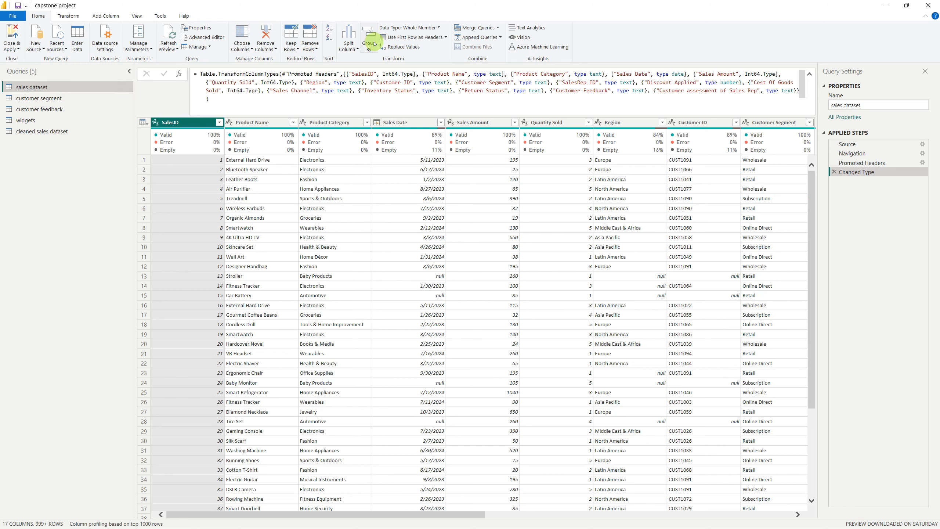
left_click(399, 47)
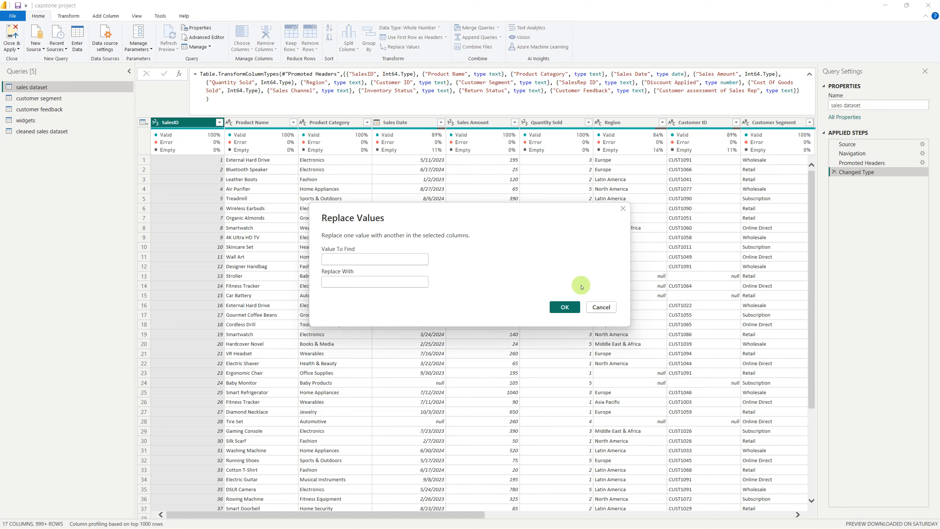
left_click(601, 308)
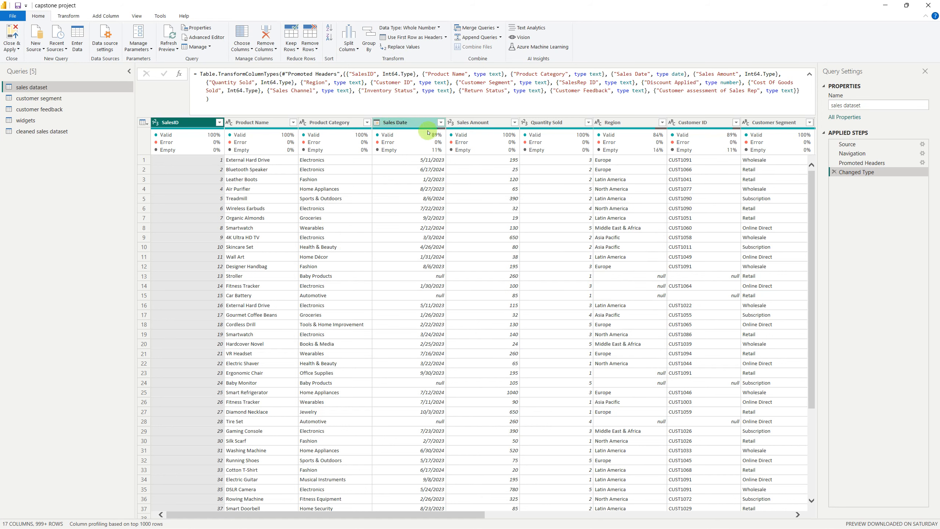
left_click(327, 122)
left_click(408, 47)
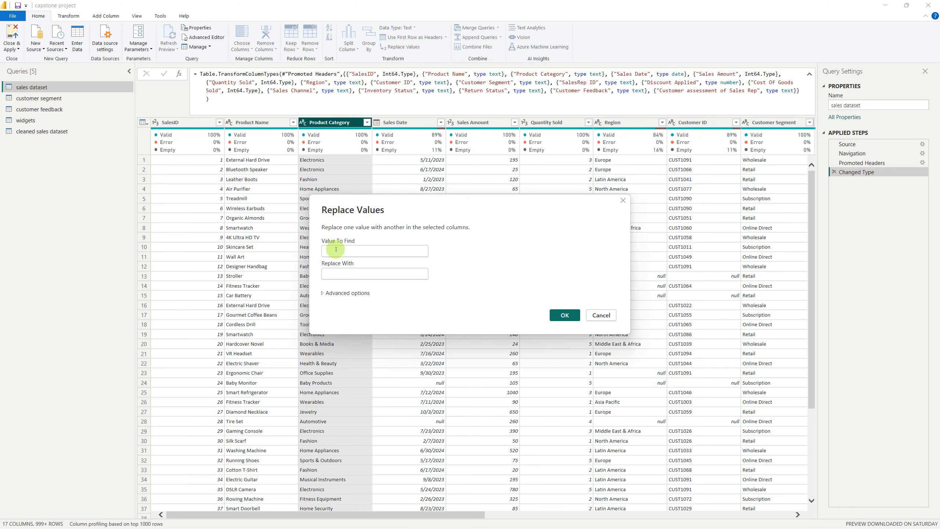
type("lectron")
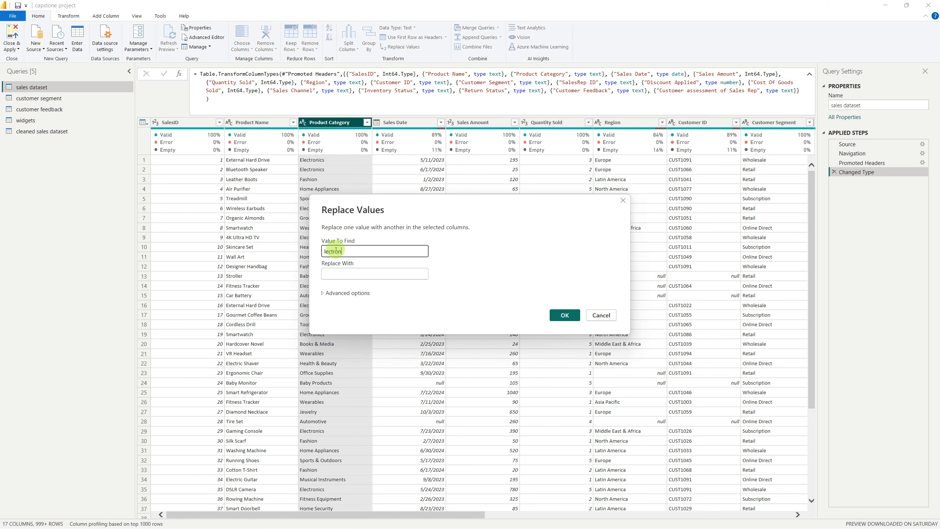
key("Tab")
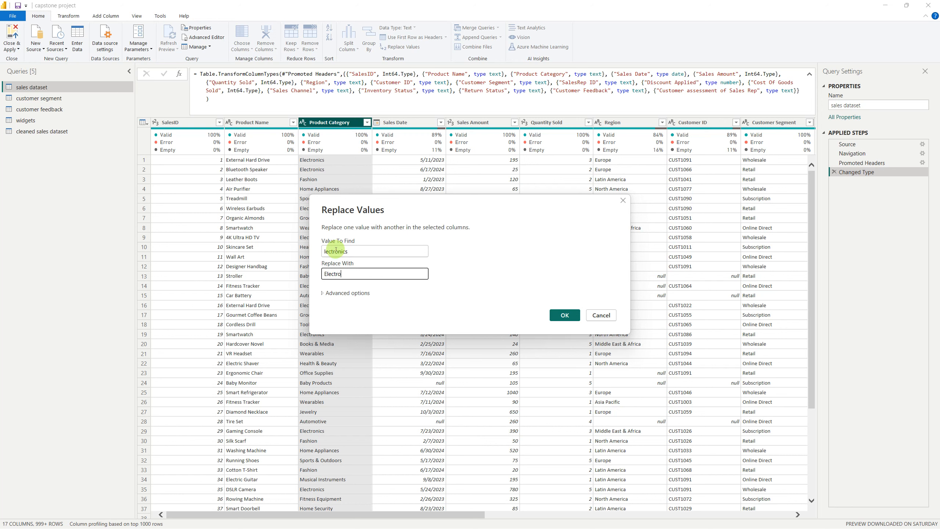
left_click(324, 295)
left_click(325, 303)
left_click(564, 346)
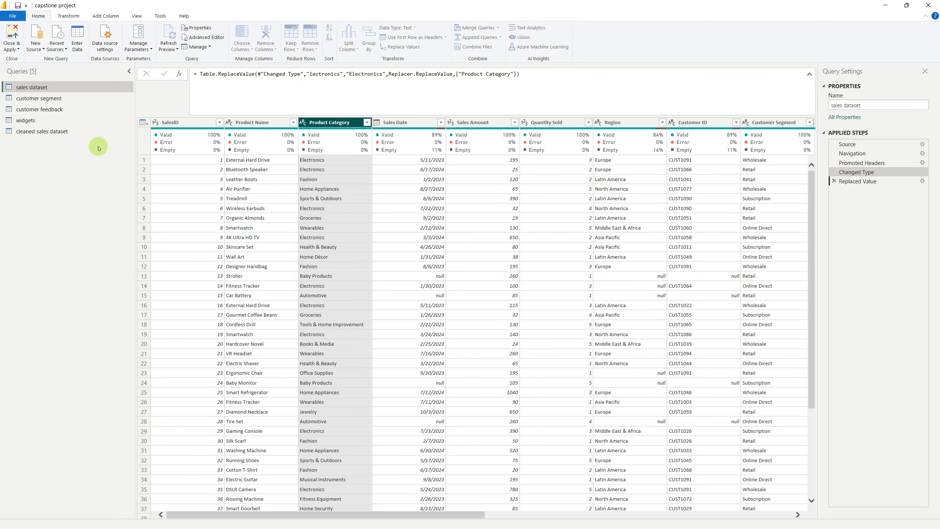
Rename the cleaned sales dataset query as Merge1
left_click(73, 132)
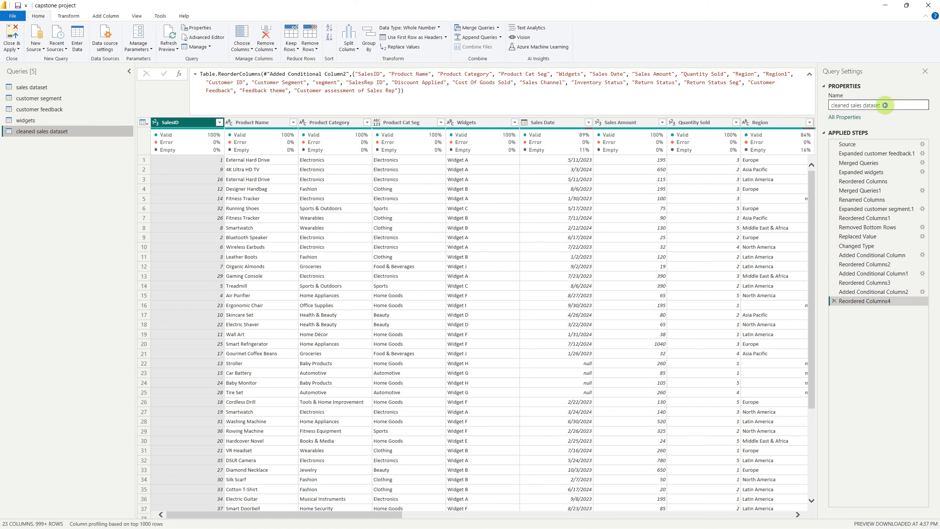
left_click(885, 105)
type("Merge1")
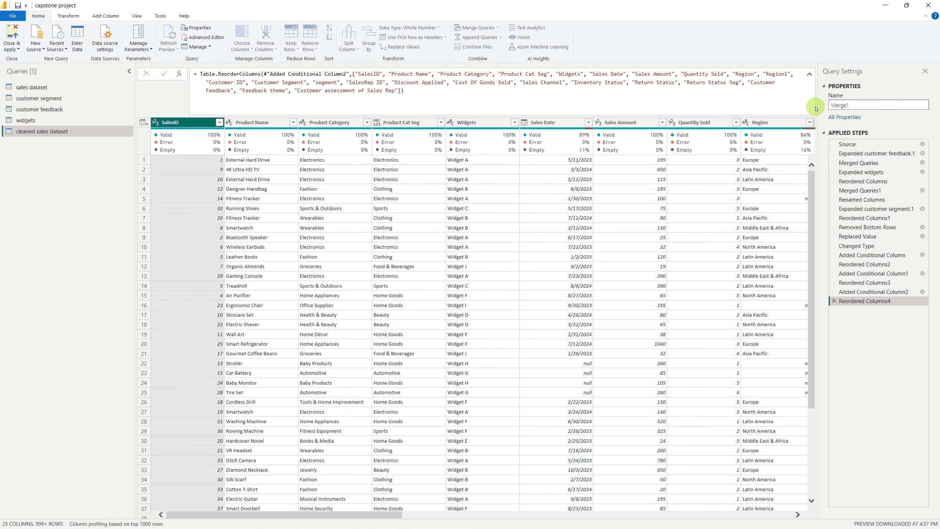
key("ctrl+z")
key("ctrl+c")
type("Merge1")
key("Return")
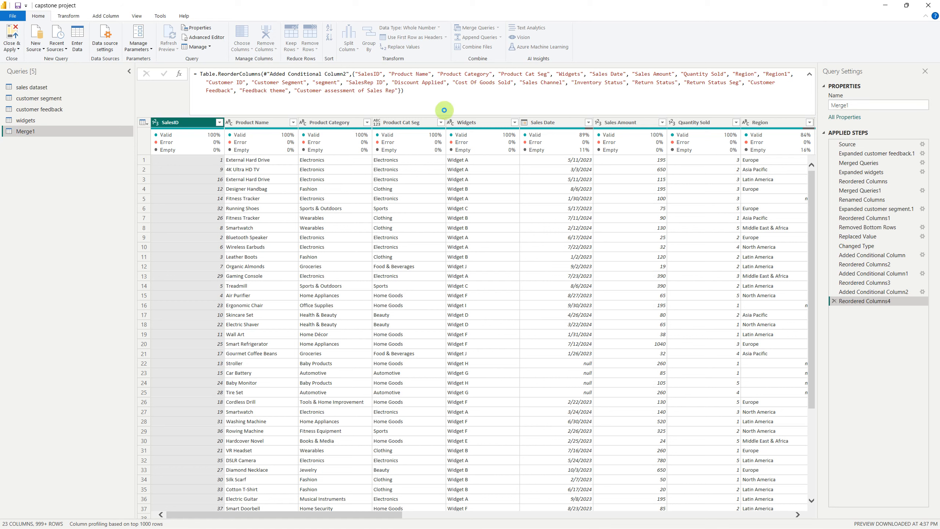
Restore the Merge1 query's name to "cleaned sales dataset"
left_click(851, 105)
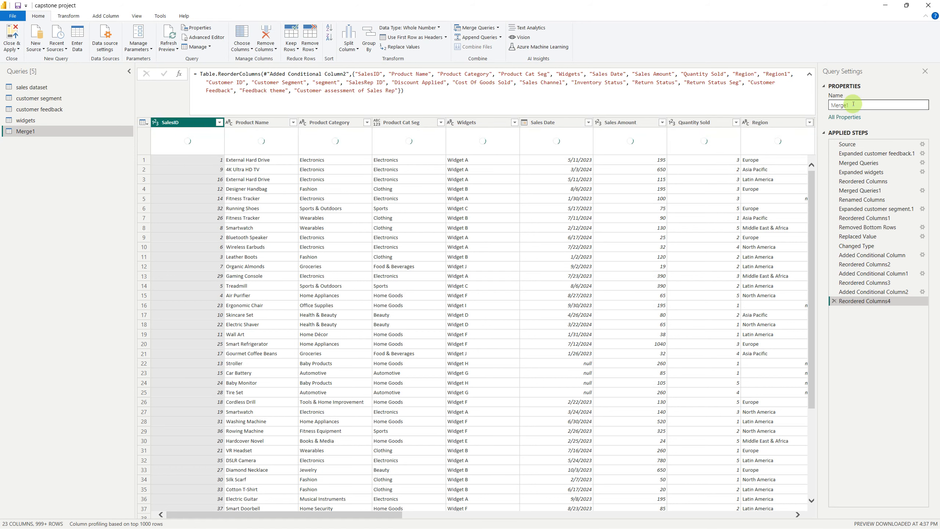
key("ctrl+v")
key("Return")
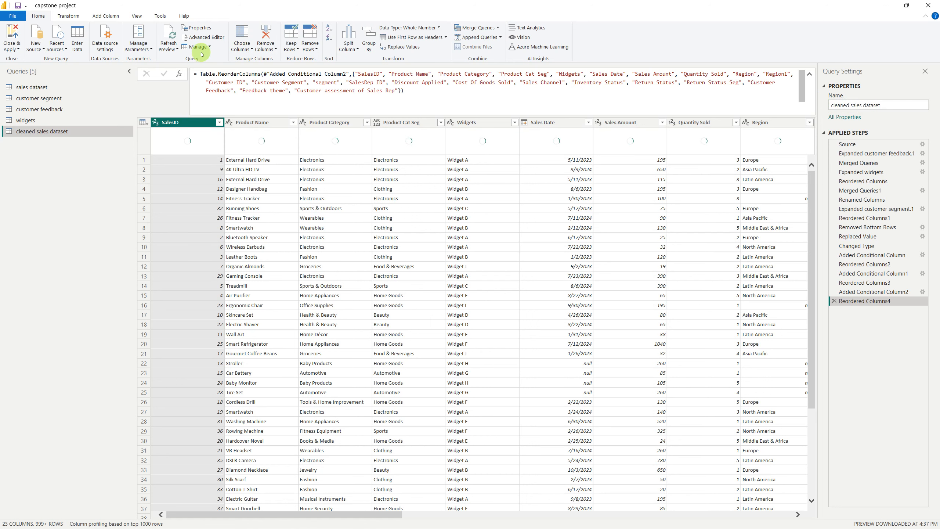
Close the query editor with its changes applied, and switch to the capstone project report in Power BI Desktop
left_click(16, 52)
left_click(25, 62)
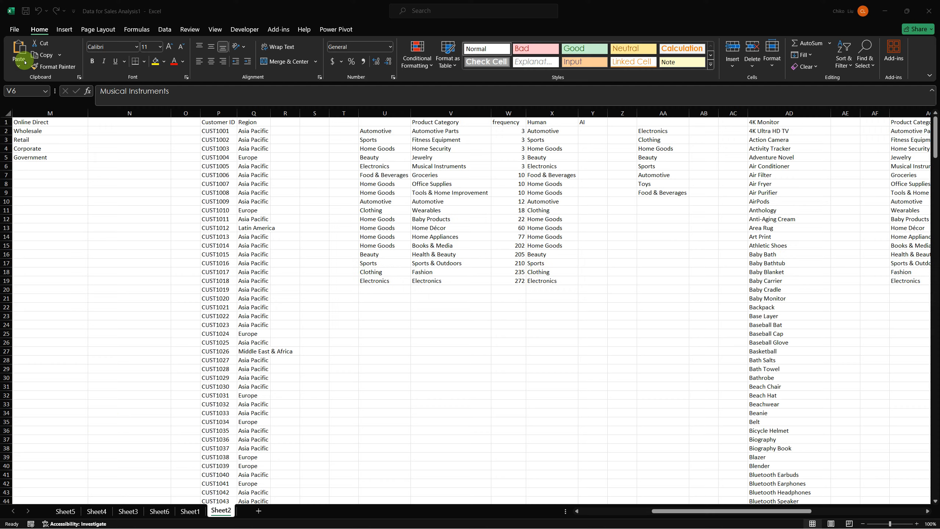
mouse_move(592, 518)
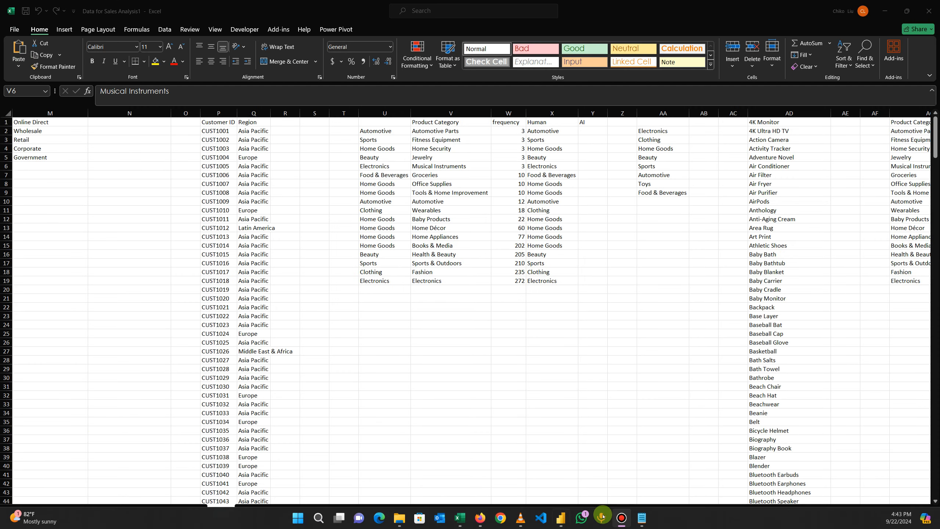
left_click(558, 520)
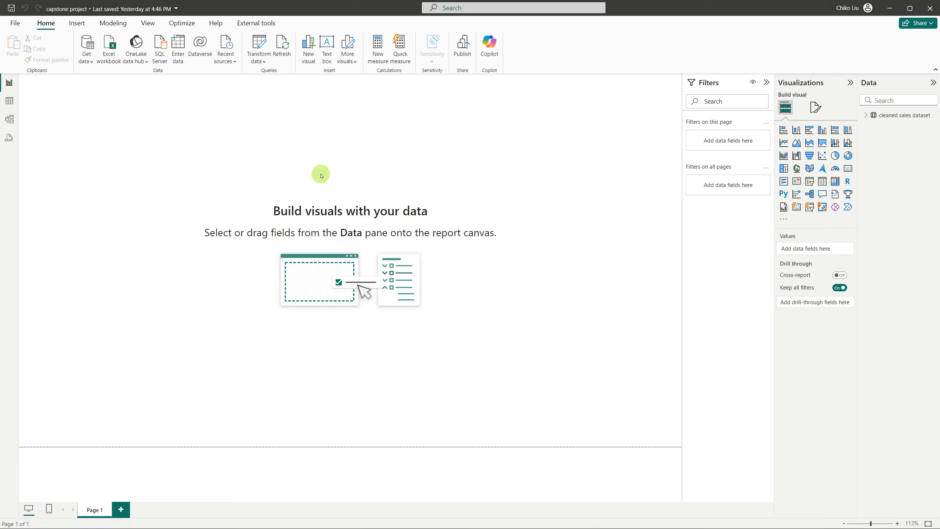
Unhide all hidden tables in the report's data model and confirm the action
left_click(866, 116)
left_click(868, 116)
right_click(890, 165)
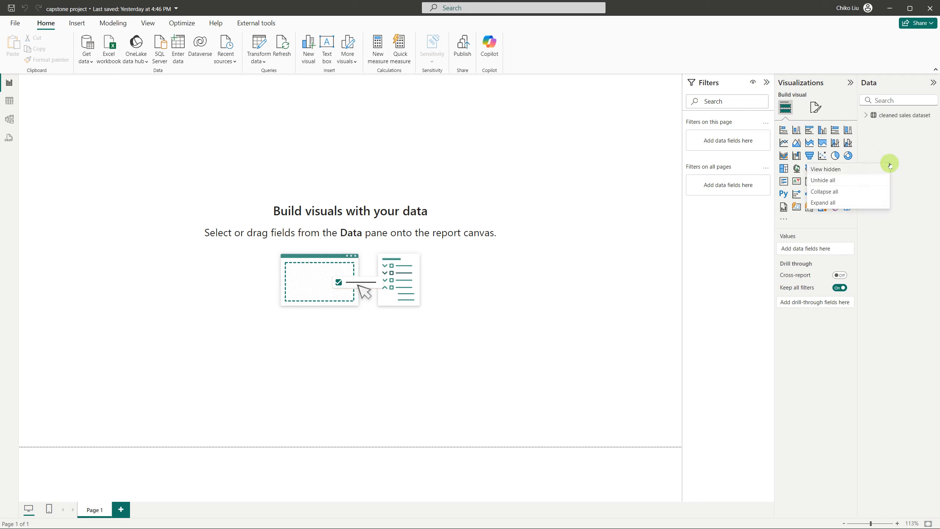
left_click(865, 180)
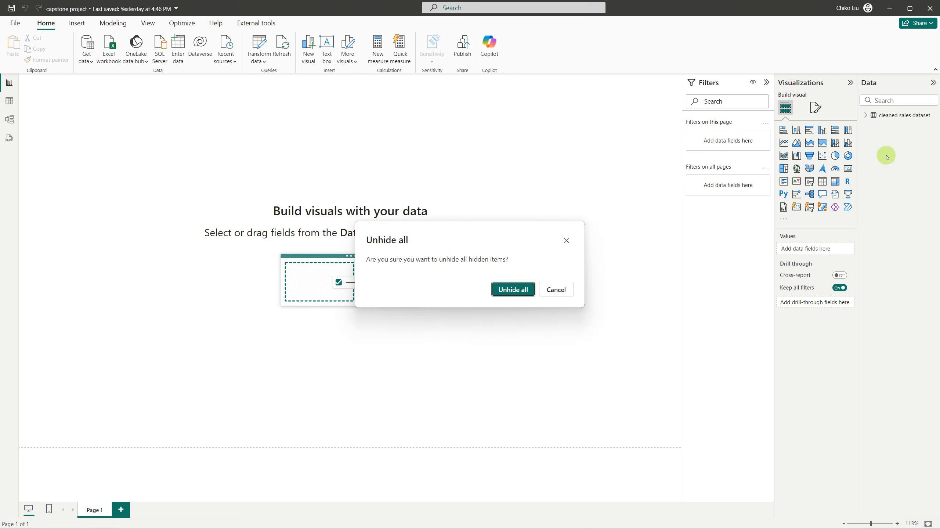
left_click(517, 289)
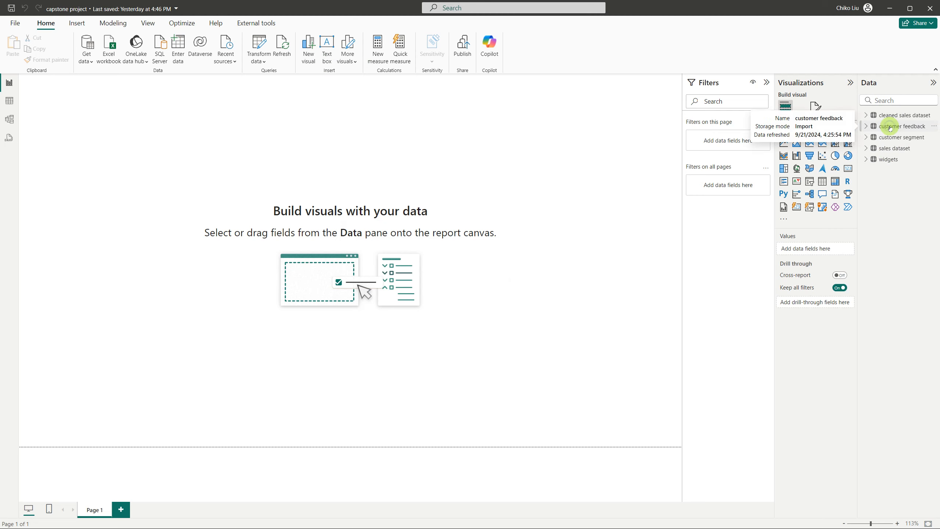
left_click(891, 128)
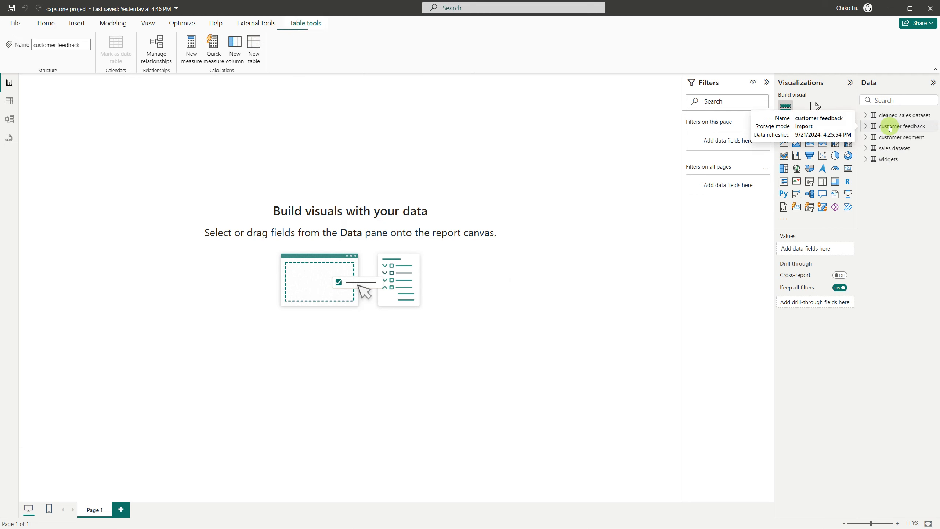
right_click(886, 158)
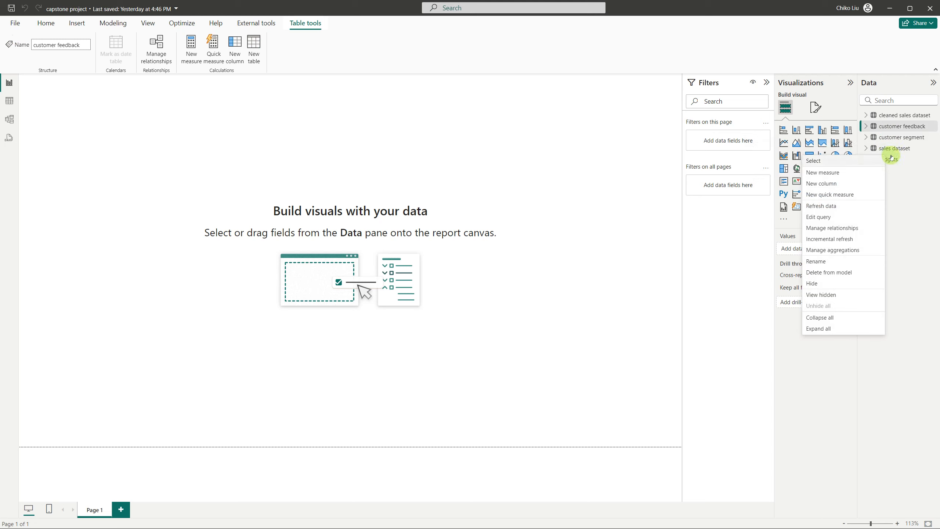
left_click(897, 159)
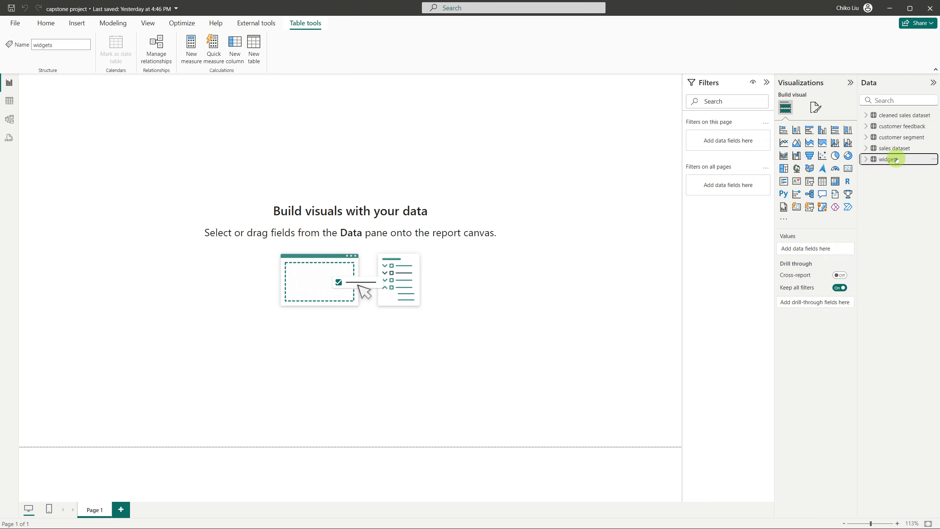
left_click(897, 147)
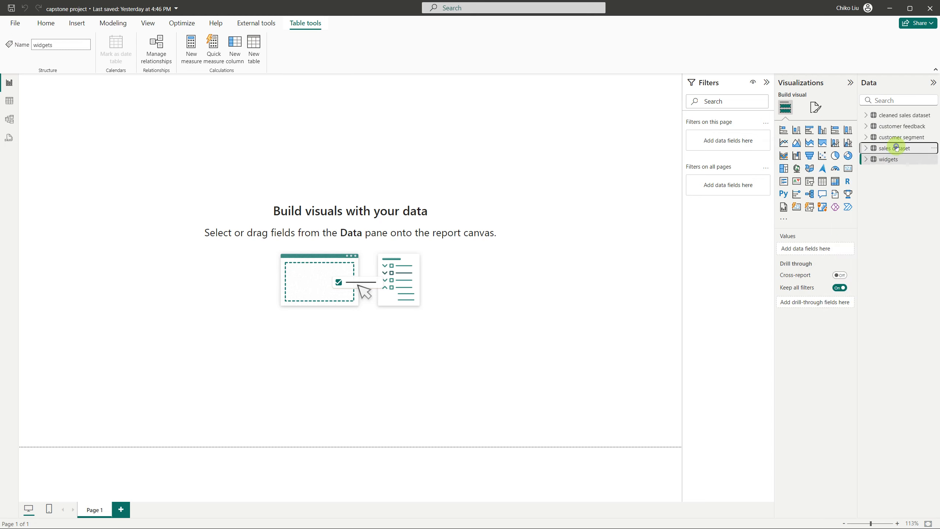
left_click(898, 128)
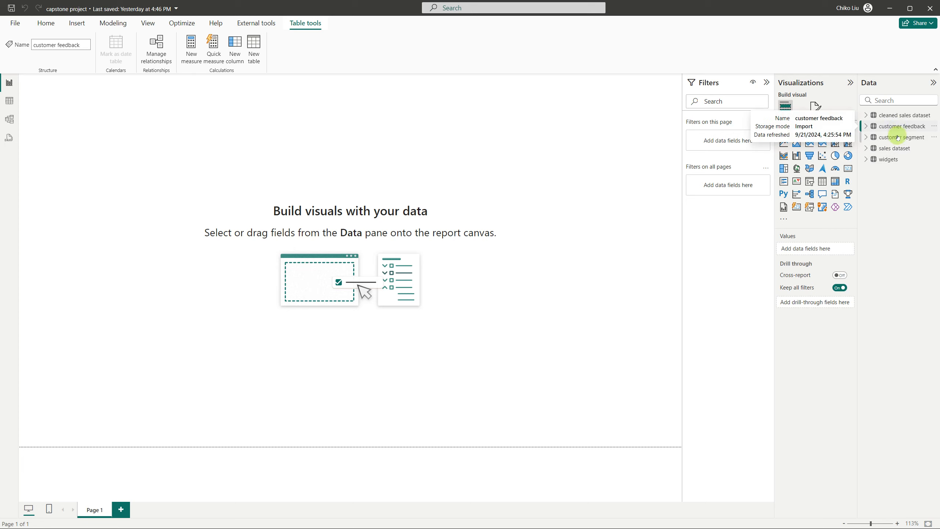
double_click(899, 137)
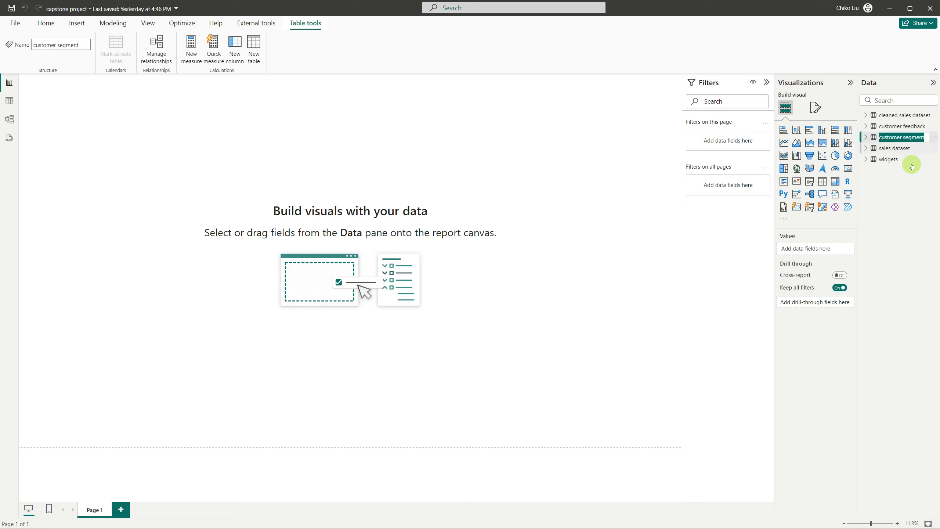
left_click(902, 185)
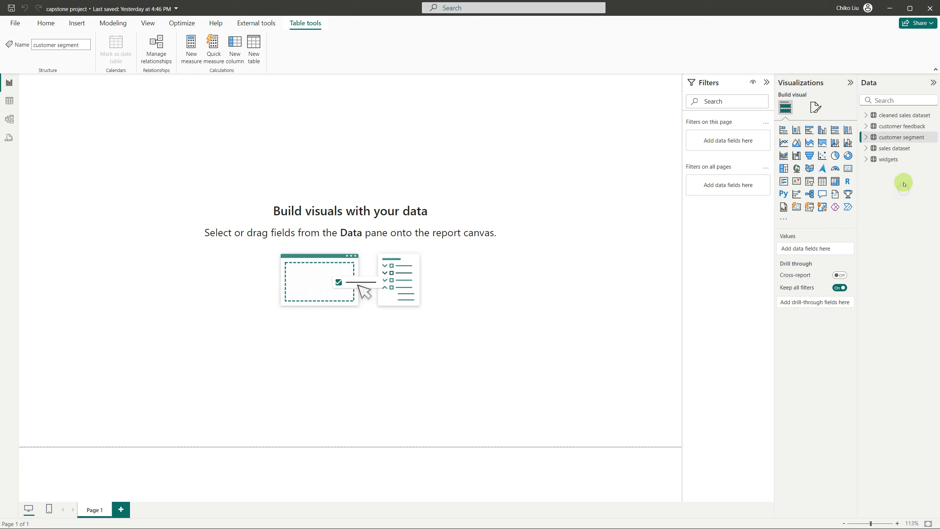
Hide the customer feedback and customer segment tables from the report's list of data tables
right_click(901, 136)
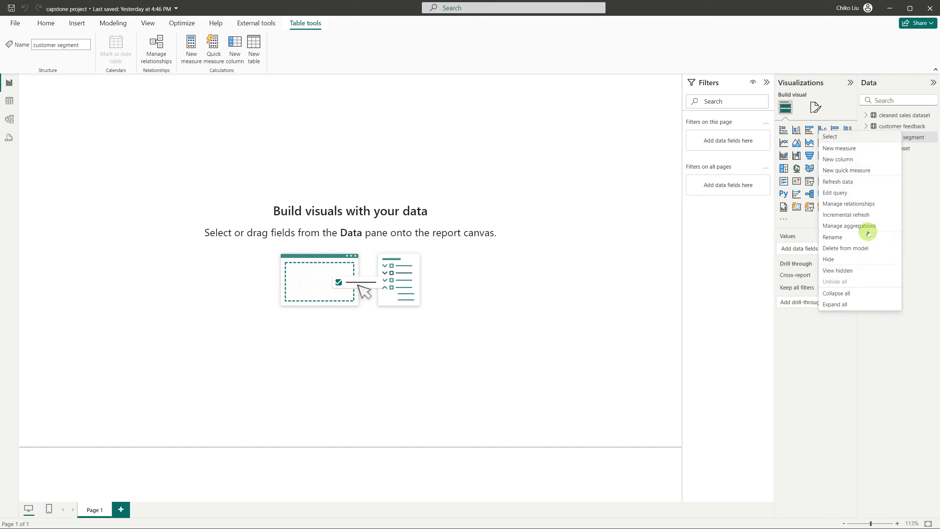
left_click(860, 259)
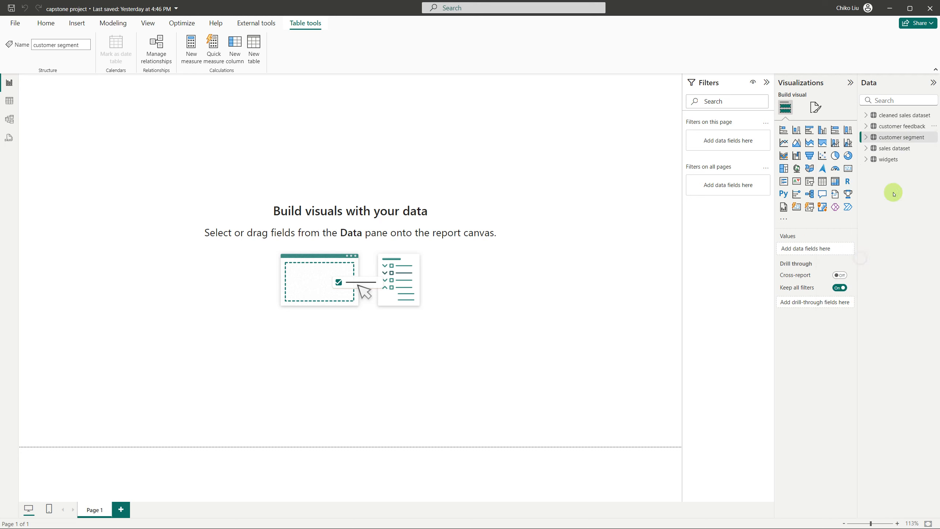
left_click(904, 128)
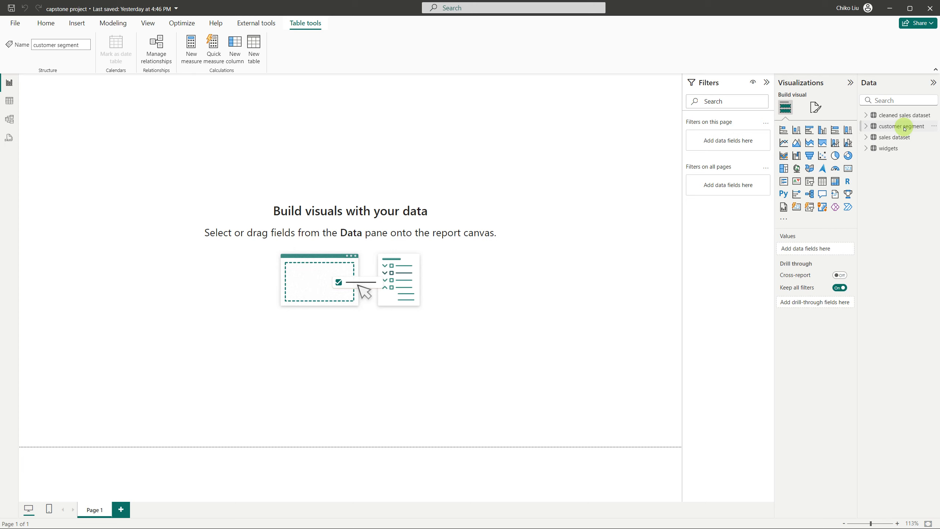
right_click(904, 129)
left_click(860, 255)
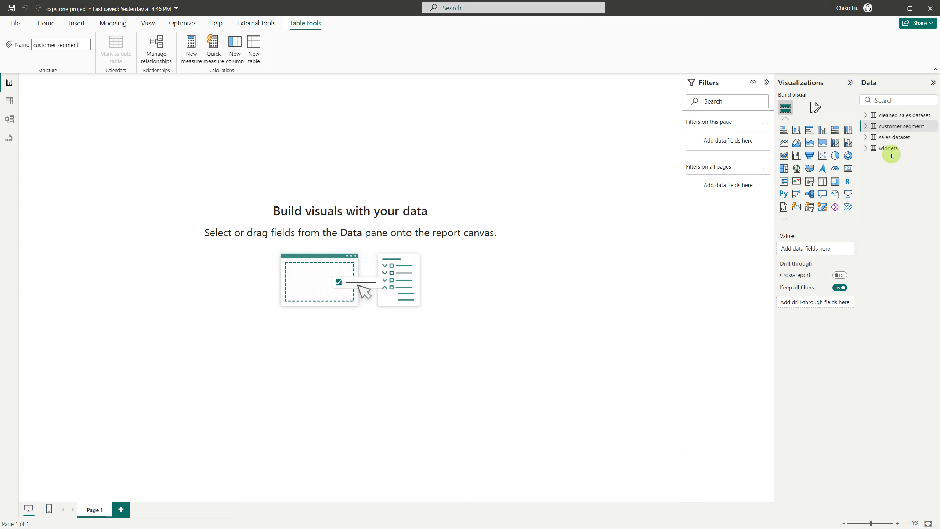
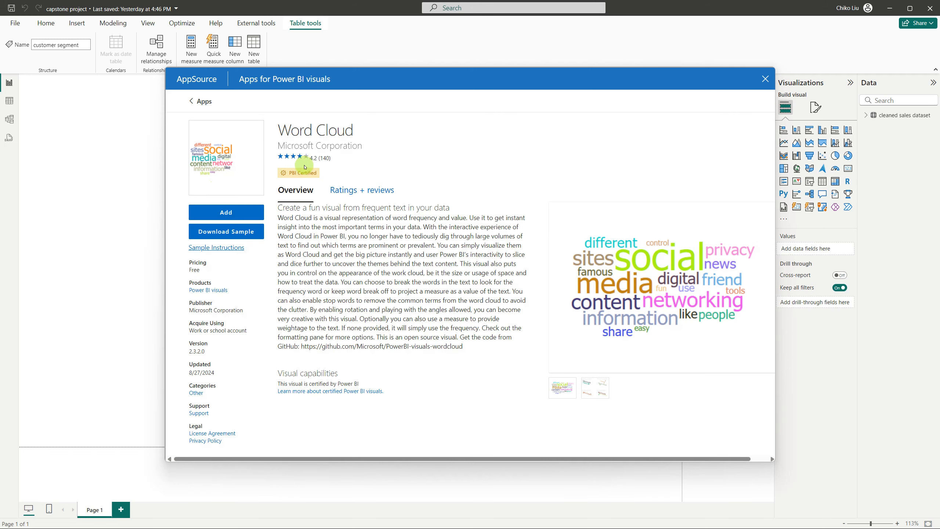
Import the Word Cloud visual from AppSource and place an empty one on the report page
left_click(241, 212)
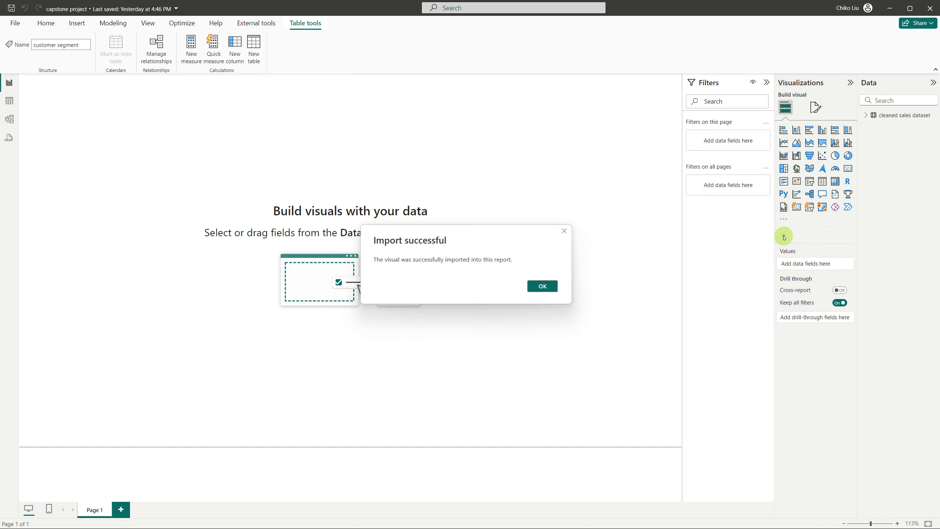
left_click(550, 285)
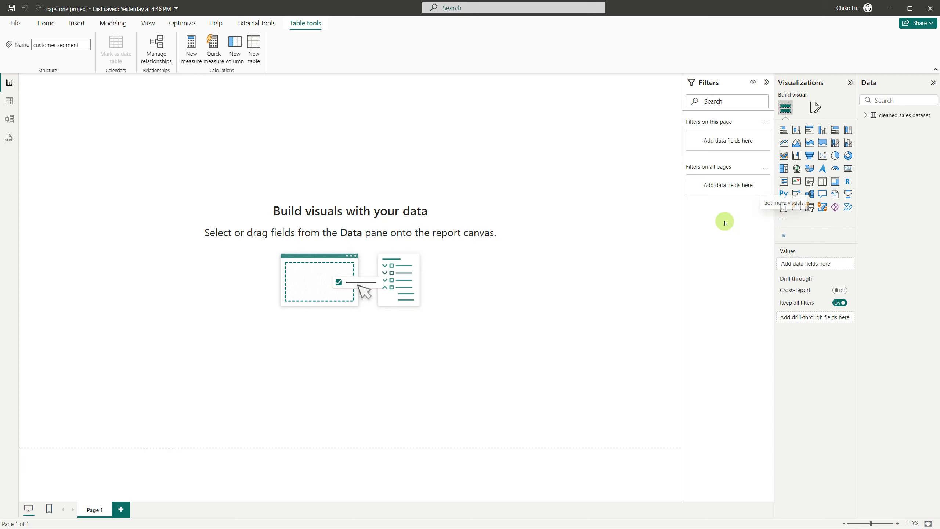
left_click(784, 237)
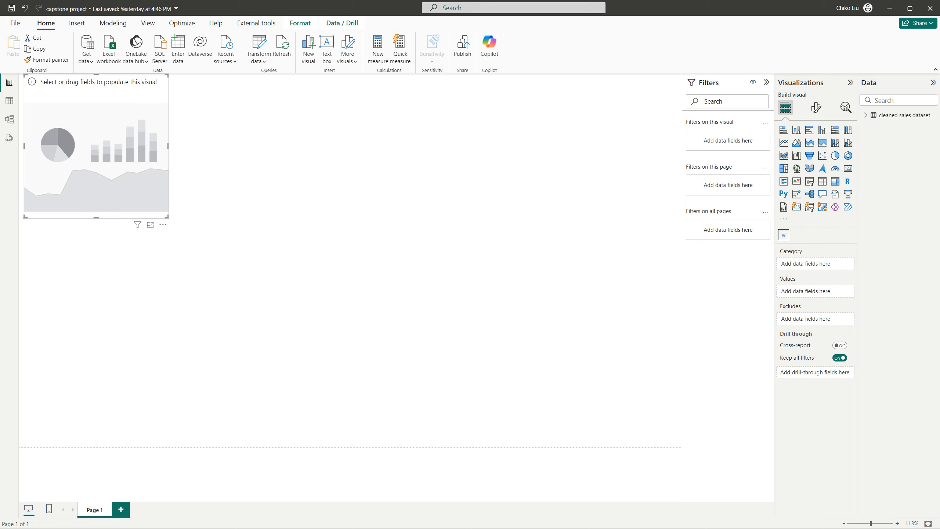
Switch to the capstone project PDF, search it for "word" and read the product name analysis task that asks for a word cloud
key("alt+Tab")
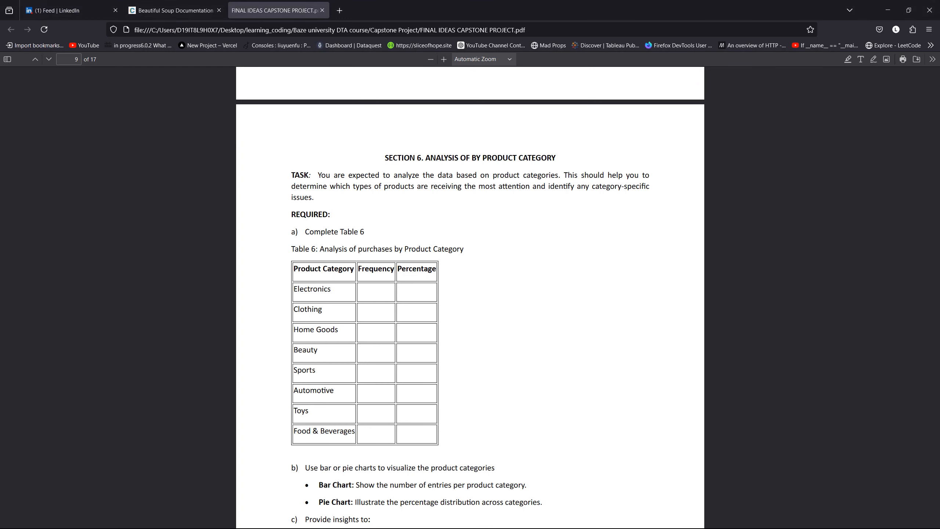
scroll(395, 387, "up", 3)
scroll(396, 389, "up", 5)
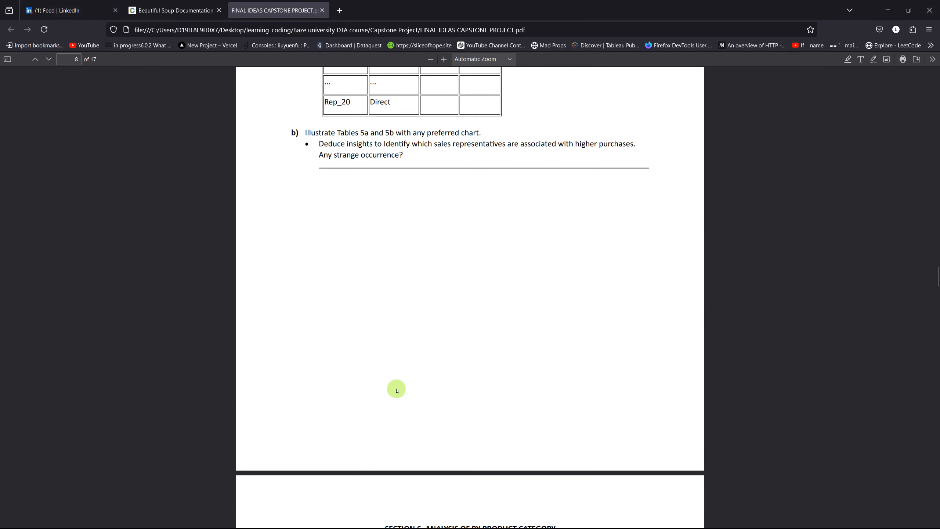
key("ctrl+f")
type("word")
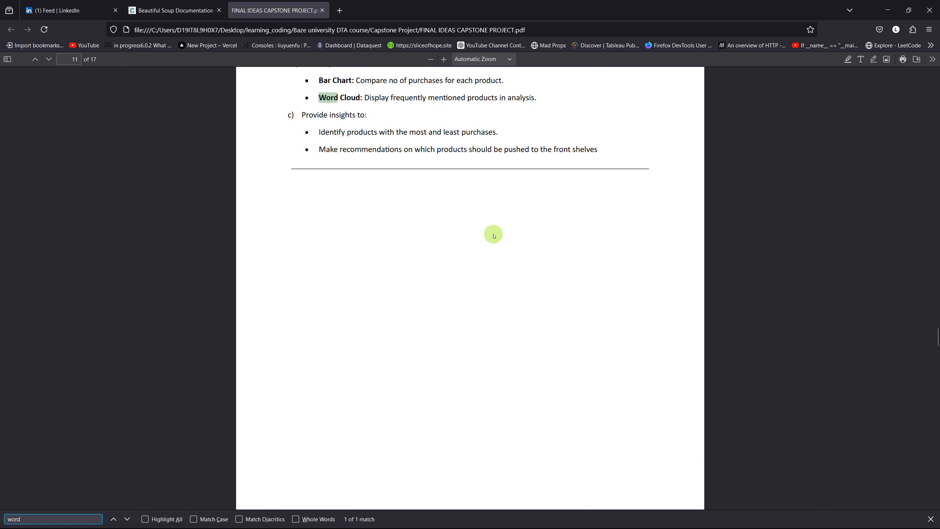
scroll(494, 236, "up", 6)
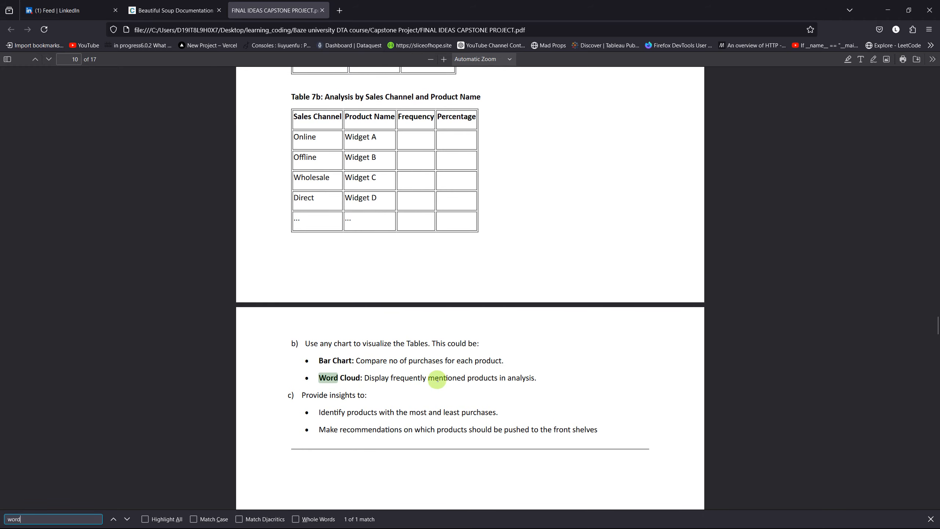
scroll(437, 379, "up", 6)
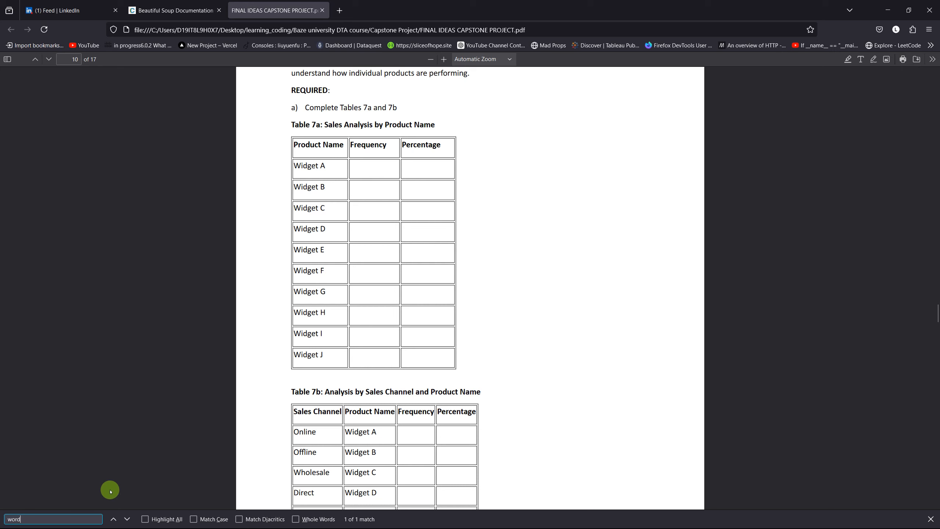
left_click(115, 519)
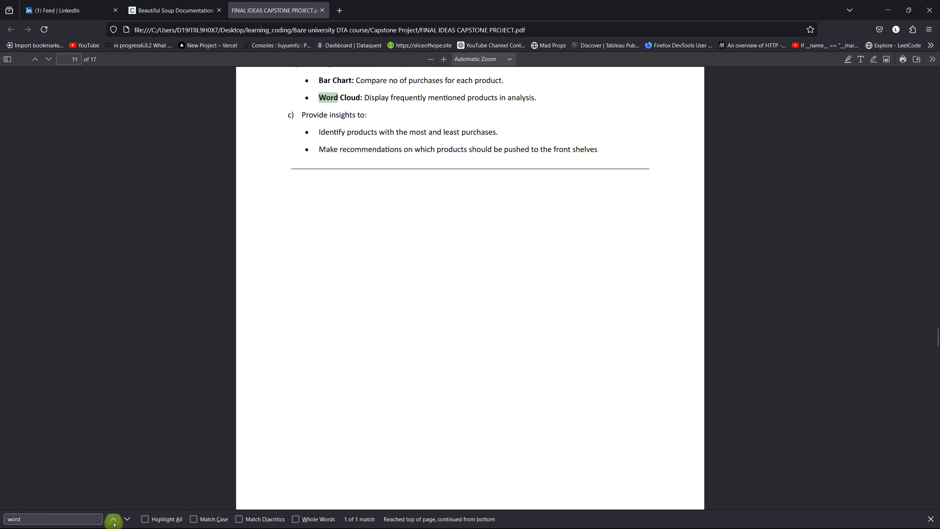
left_click(127, 519)
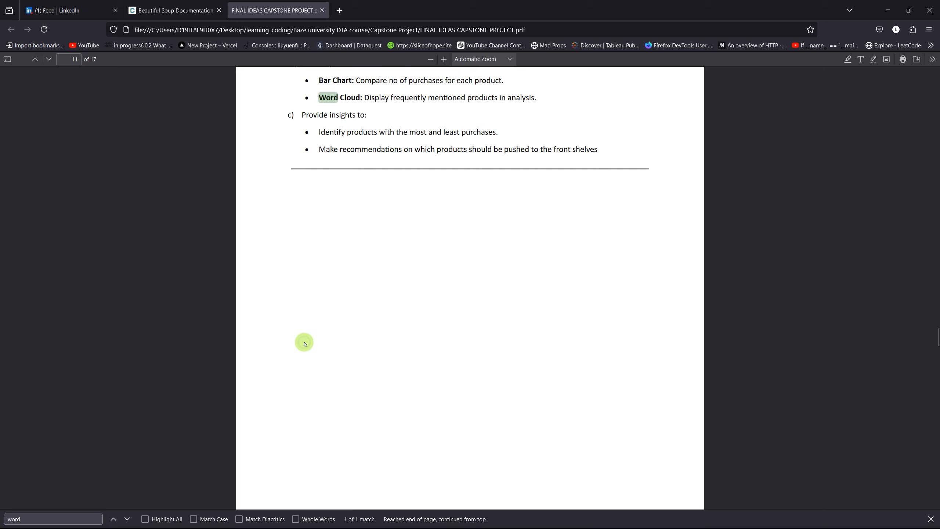
scroll(304, 344, "up", 3)
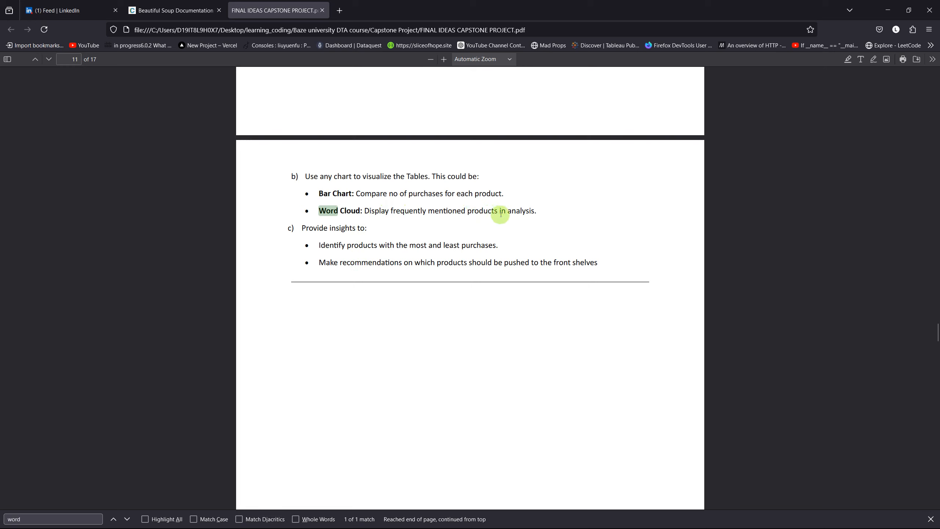
Return to Power BI Desktop, set Product Name as the word cloud's category and enlarge the visual to nearly two thirds of the page width
key("alt+Tab")
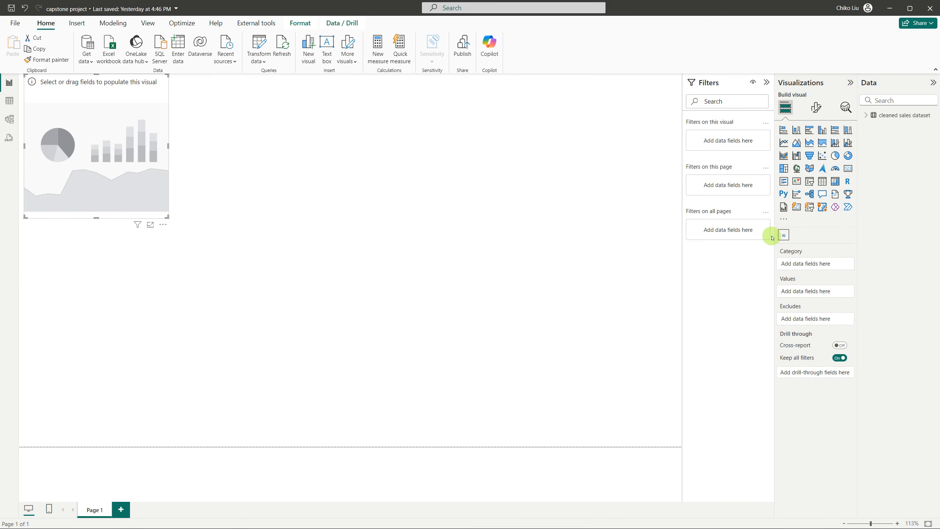
left_click(865, 118)
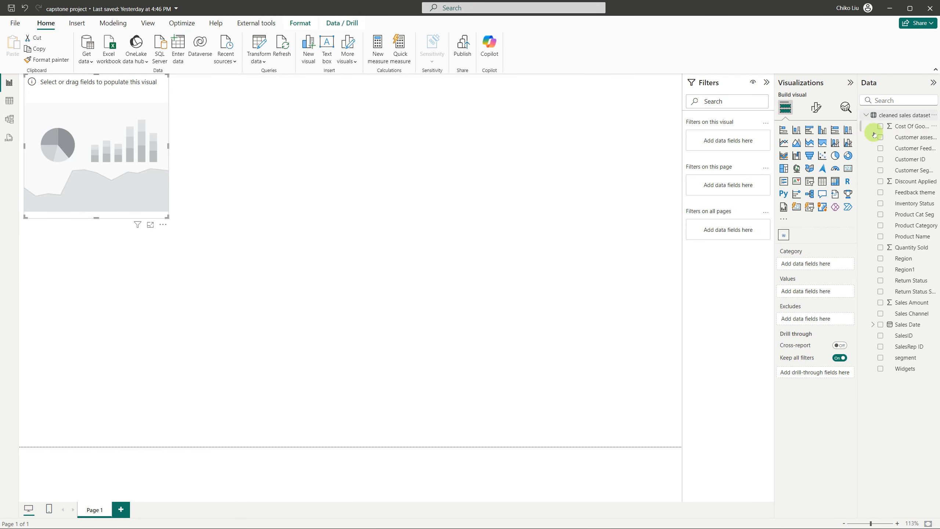
left_click_drag(858, 160, 765, 157)
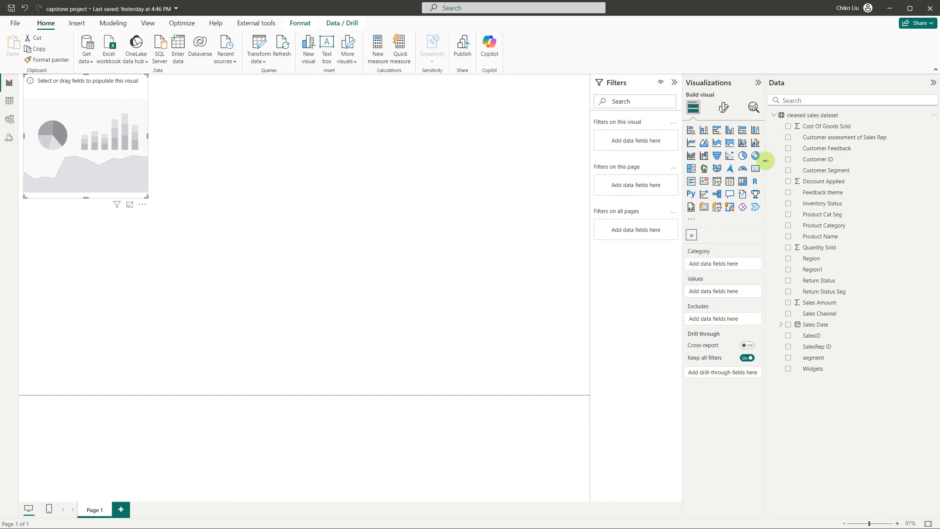
left_click(789, 236)
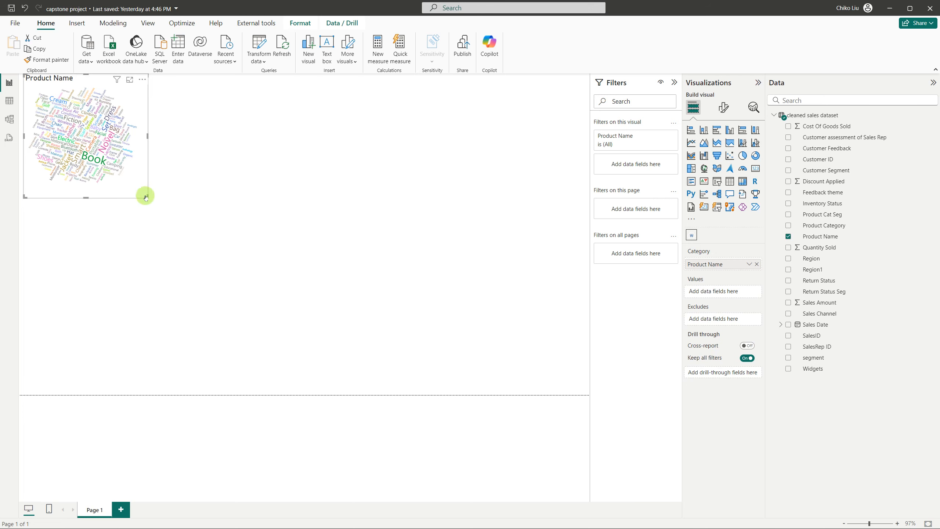
left_click_drag(146, 196, 379, 263)
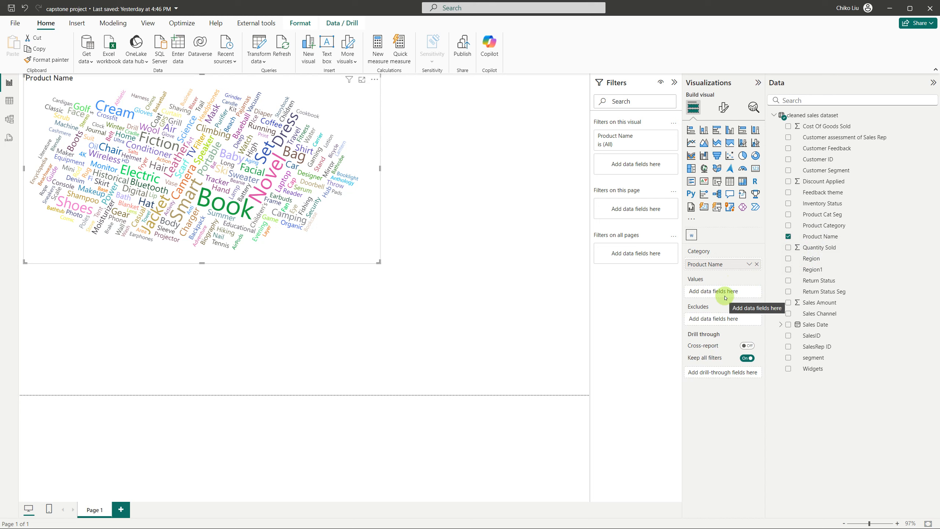
Create the measure product name count = COUNTX('cleaned sales dataset','cleaned sales dataset'[Product Name])
left_click(816, 240)
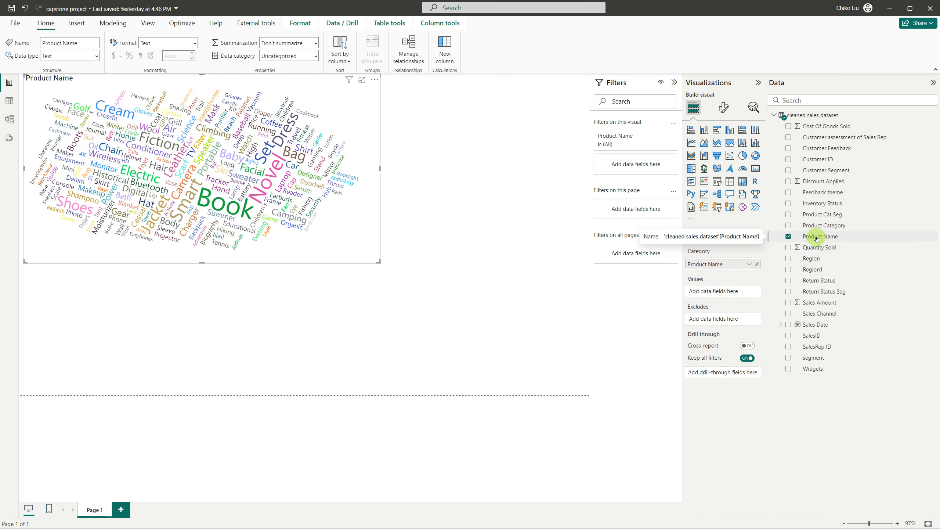
right_click(818, 241)
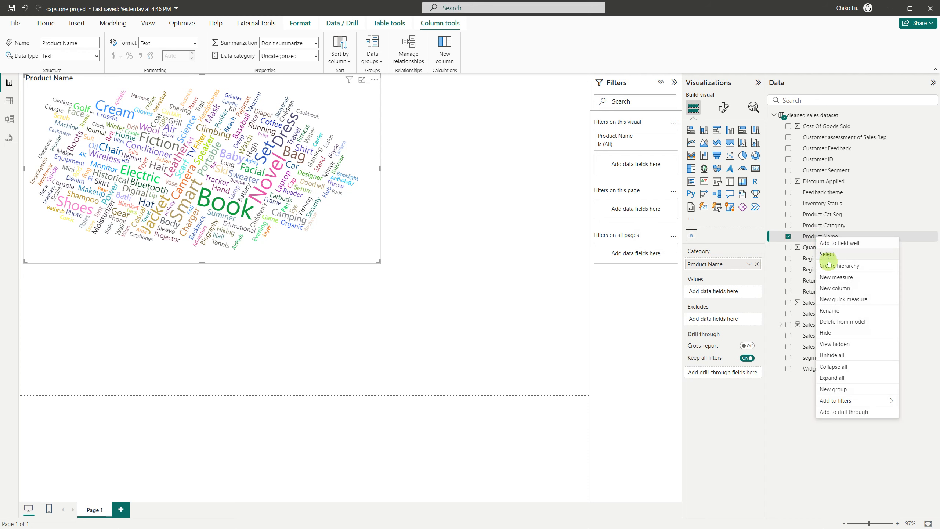
left_click(832, 277)
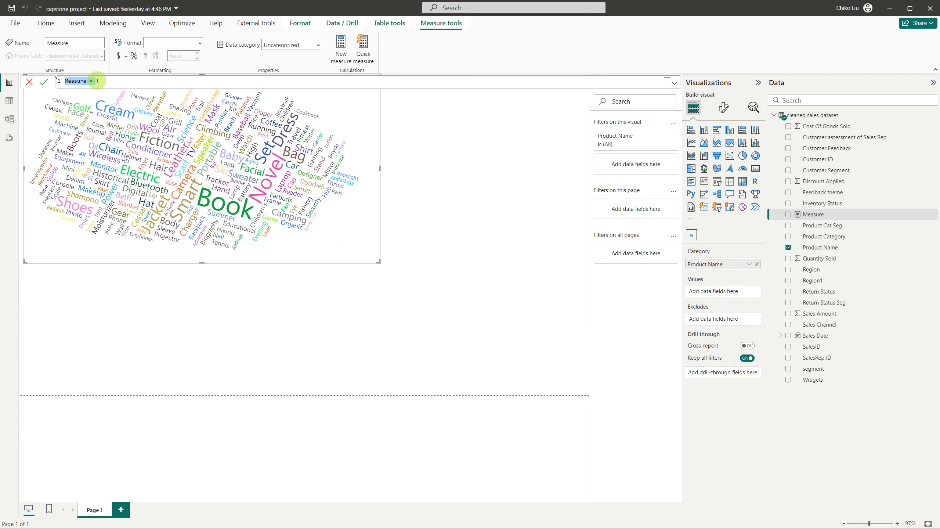
type("p")
type("COUNTX(")
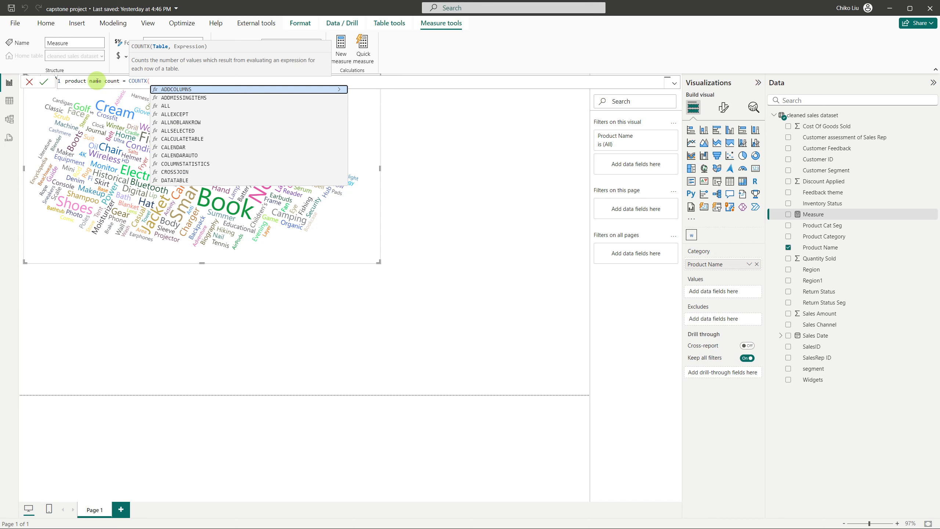
type("'cleaned sales dataset'")
key("Tab")
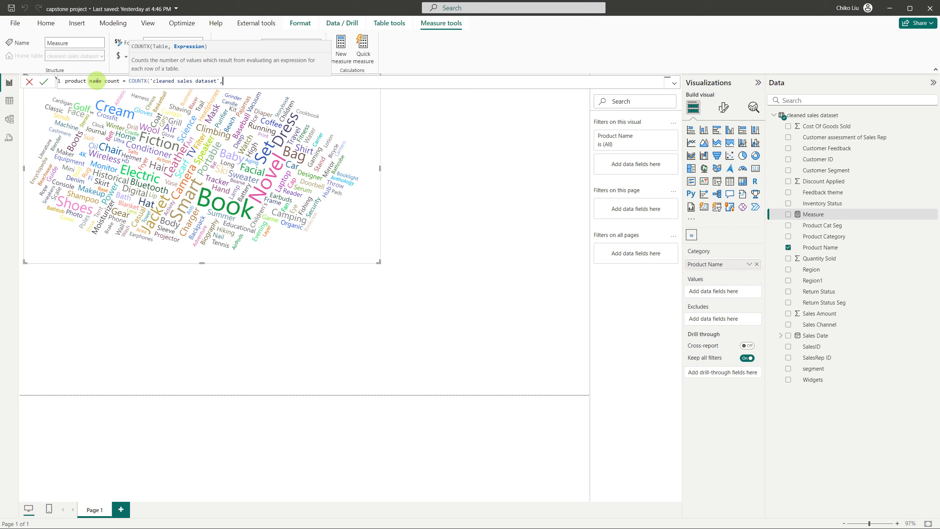
type(",prod")
key("Up")
key("Up")
key("Down")
key("Tab")
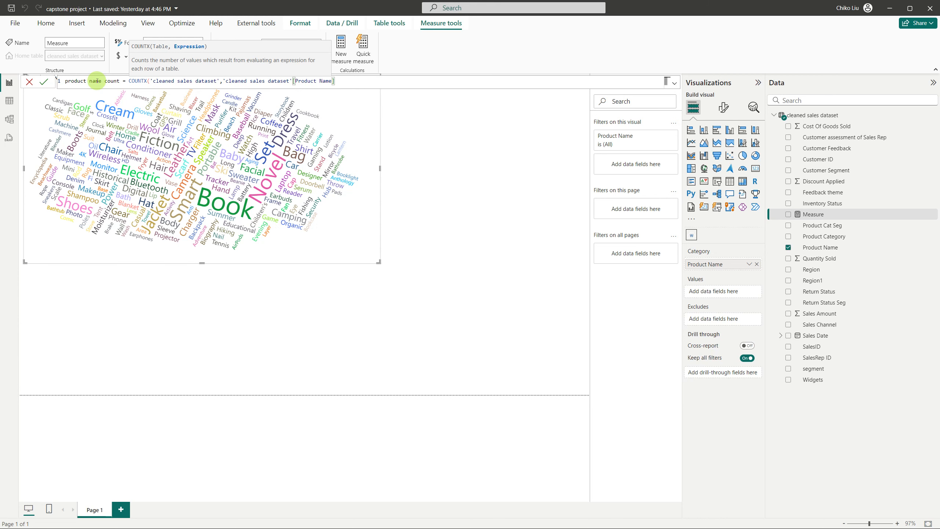
type(")")
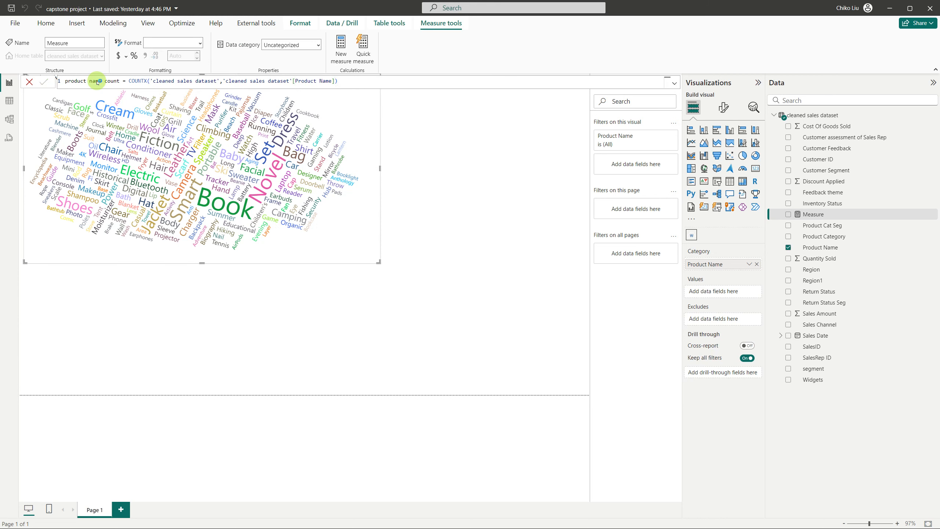
key("Return")
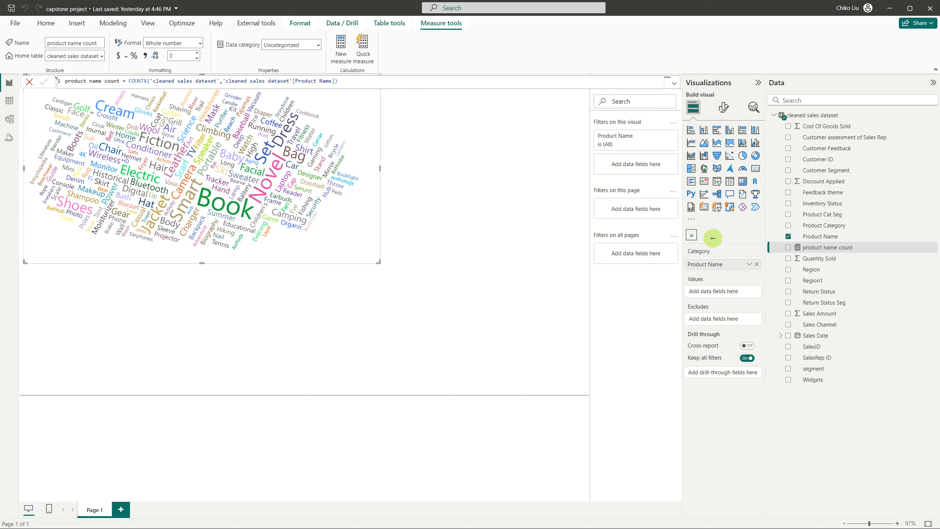
Use the product name count measure as the word cloud's values and open the visual's general word and font settings
left_click_drag(749, 276, 730, 291)
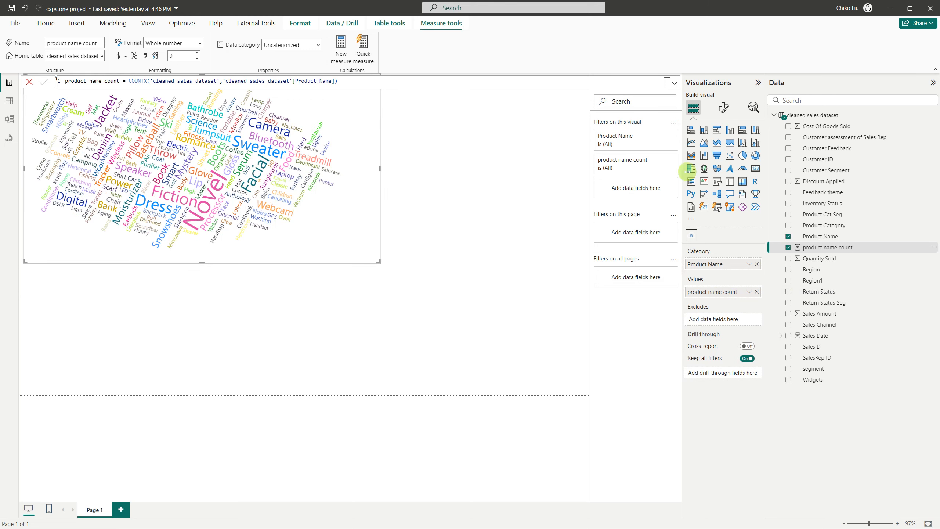
left_click(722, 107)
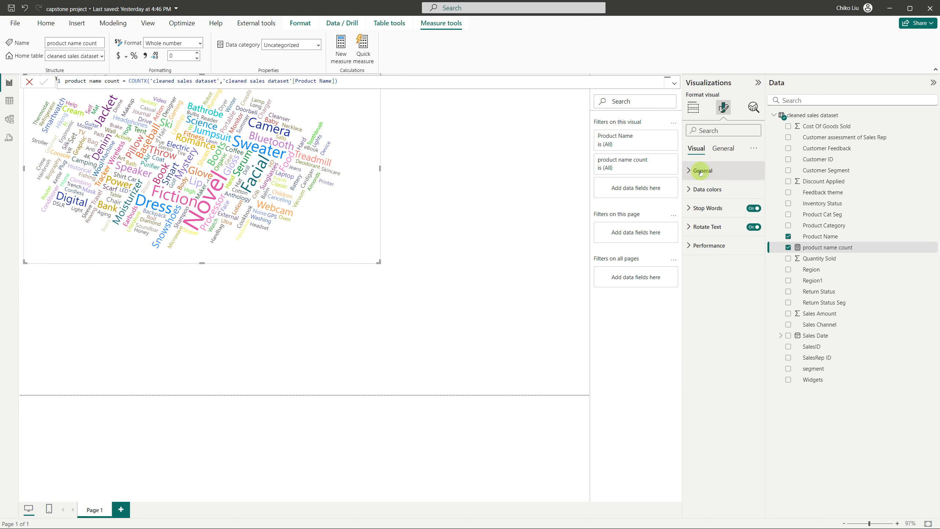
left_click(697, 211)
left_click(697, 211)
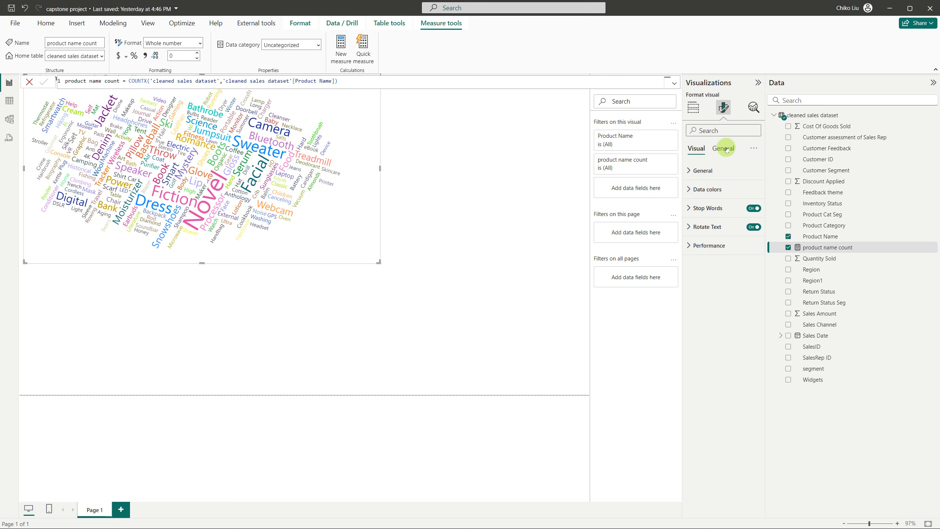
left_click(699, 177)
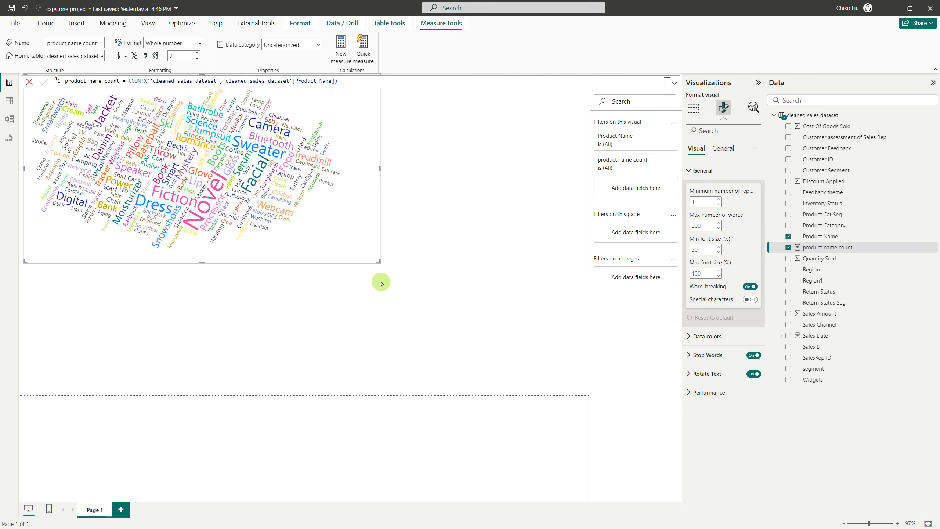
Check the Product Name column in the cleaned sales dataset's table, and turn off word-breaking for the word cloud
left_click(9, 100)
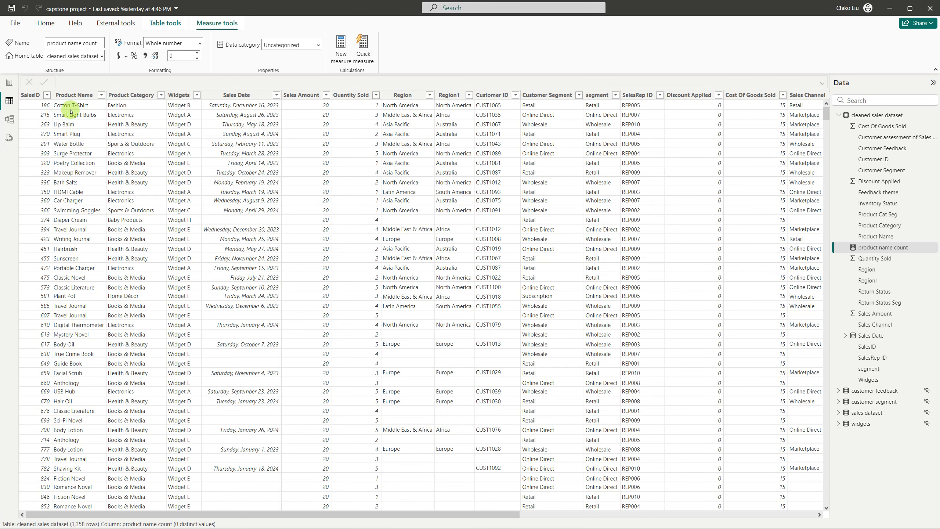
left_click(10, 83)
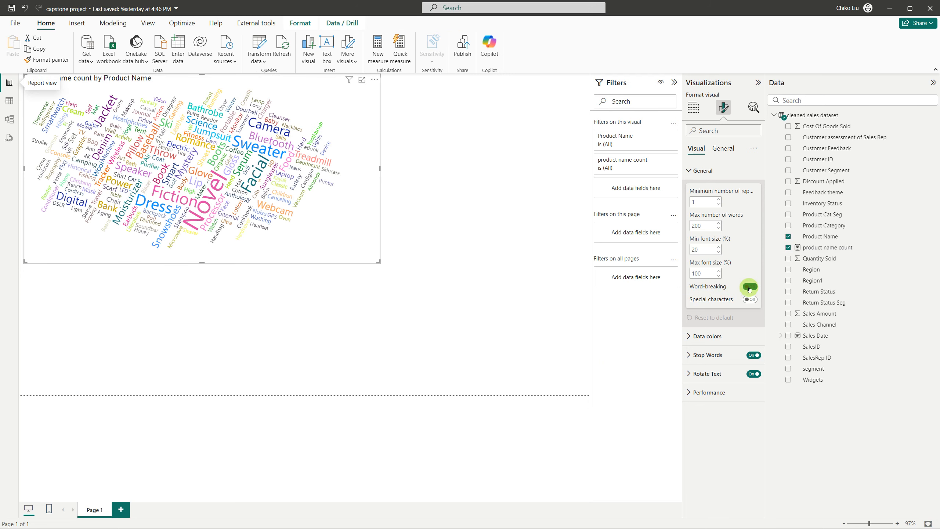
left_click(750, 288)
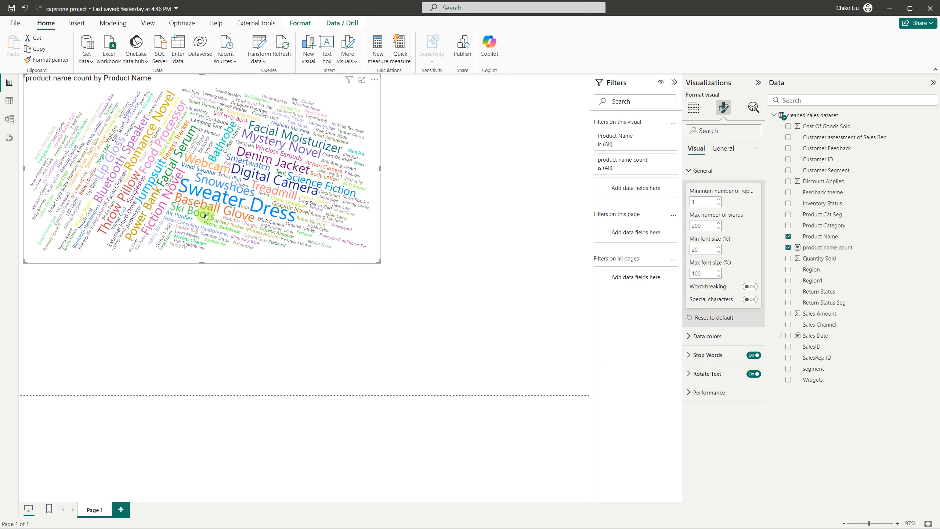
mouse_move(209, 199)
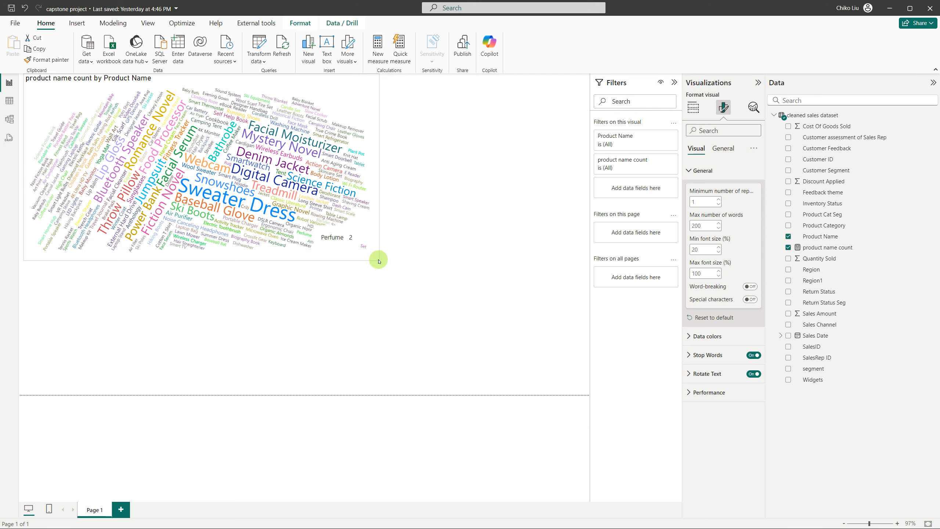
Shrink the word cloud to about half the page width and deselect it
left_click_drag(375, 259, 376, 260)
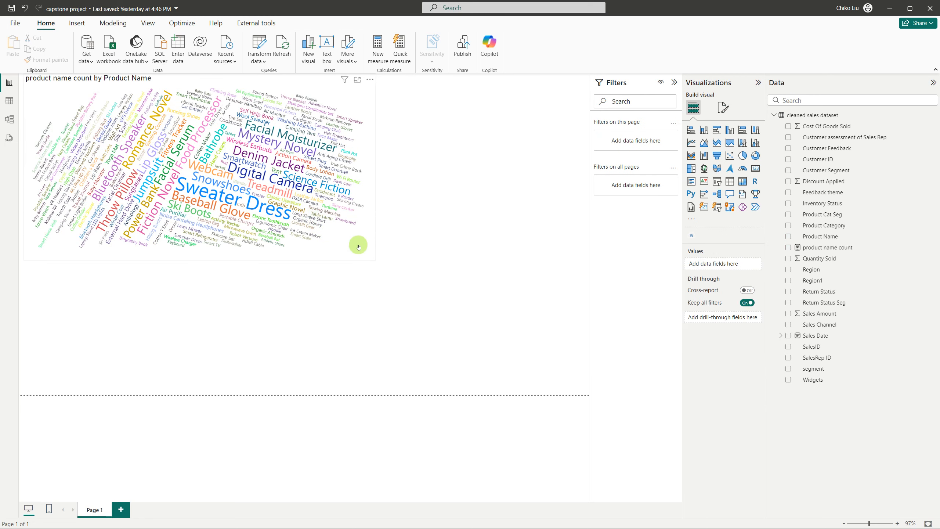
left_click(374, 260)
left_click_drag(330, 237, 300, 215)
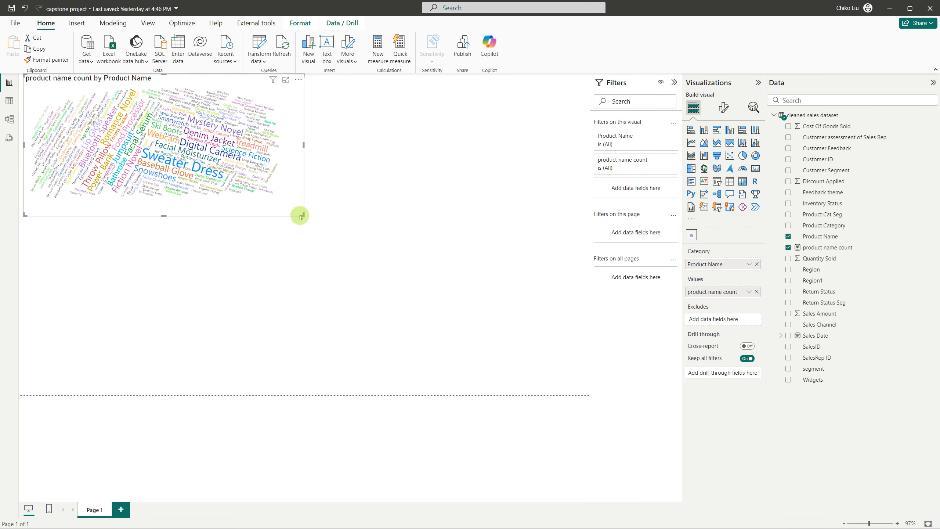
left_click(290, 237)
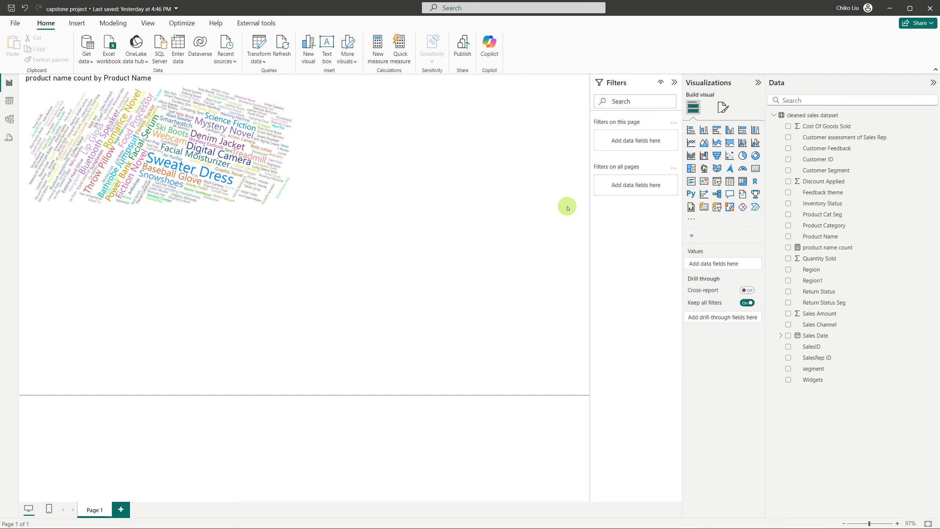
Switch to the capstone project PDF in Firefox, search it for "scatter" and read the scatter plot requirements
key("alt+Tab")
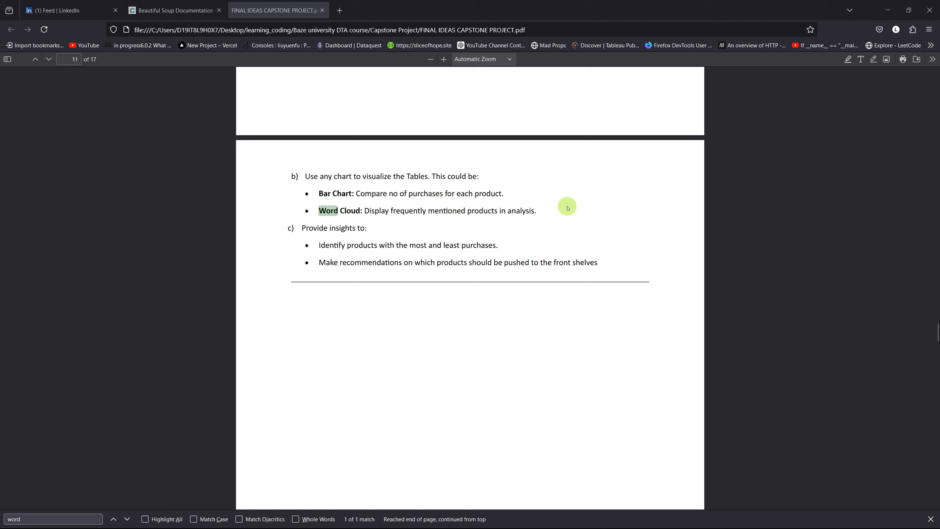
scroll(576, 233, "up", 2)
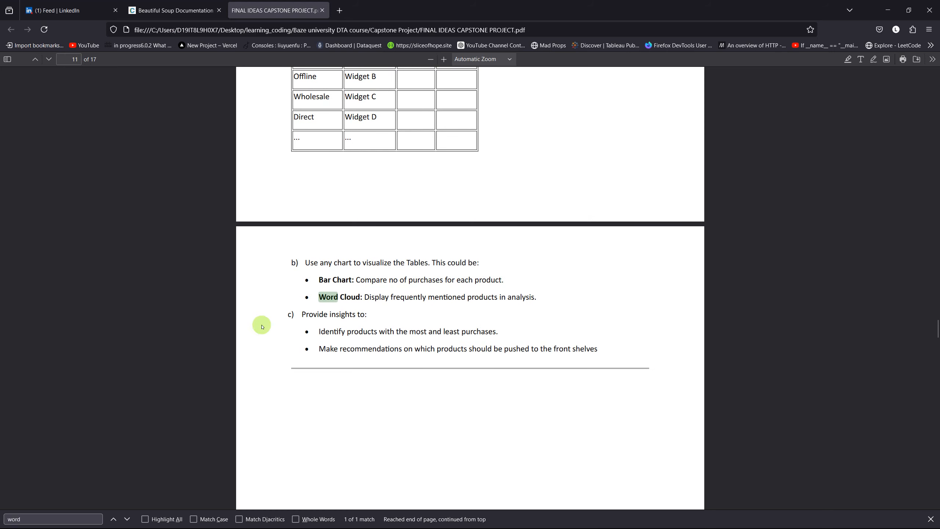
left_click(38, 523)
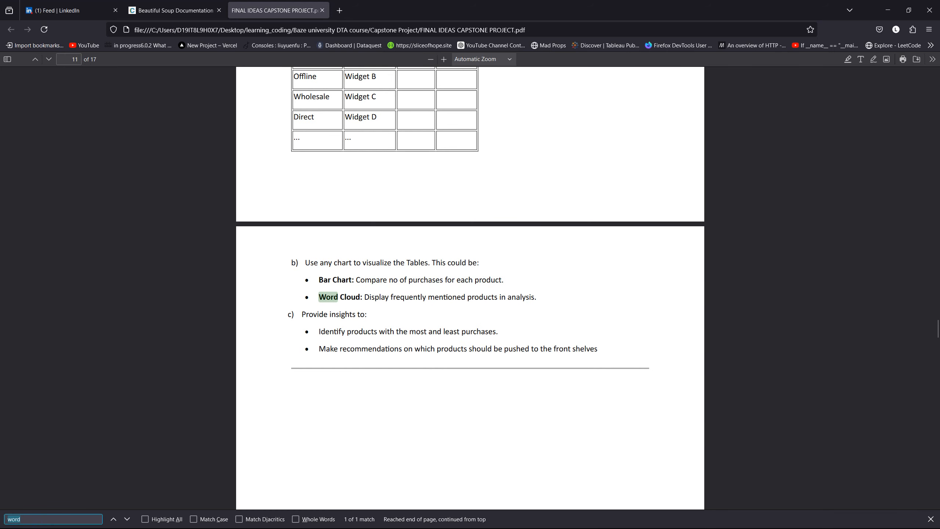
type("scatte")
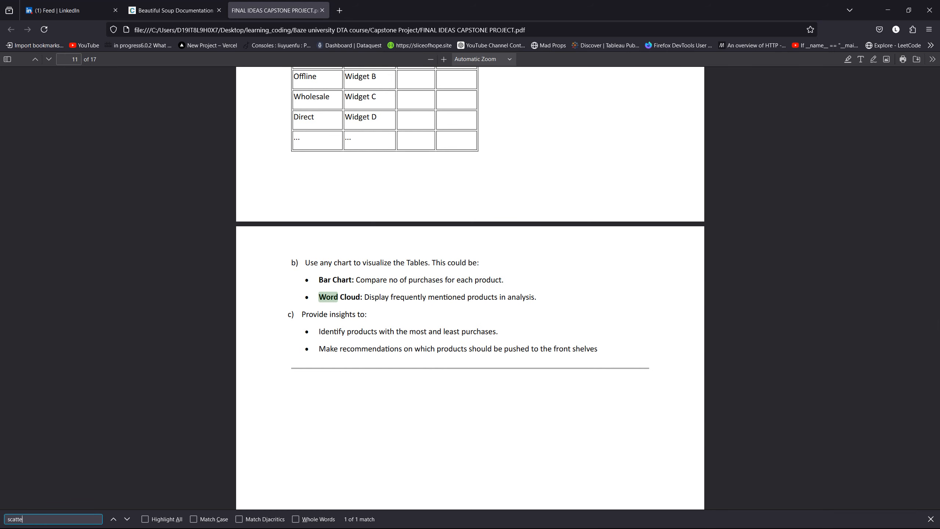
type("r")
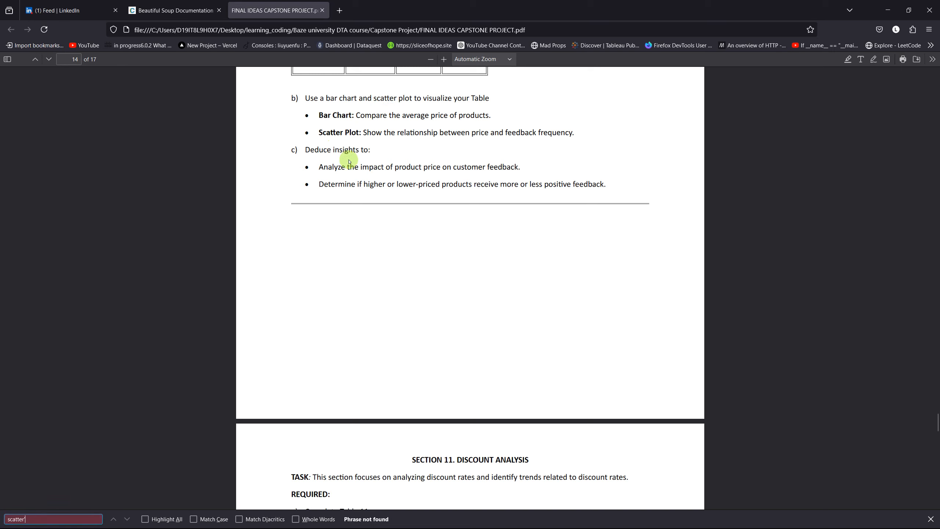
scroll(376, 153, "up", 1)
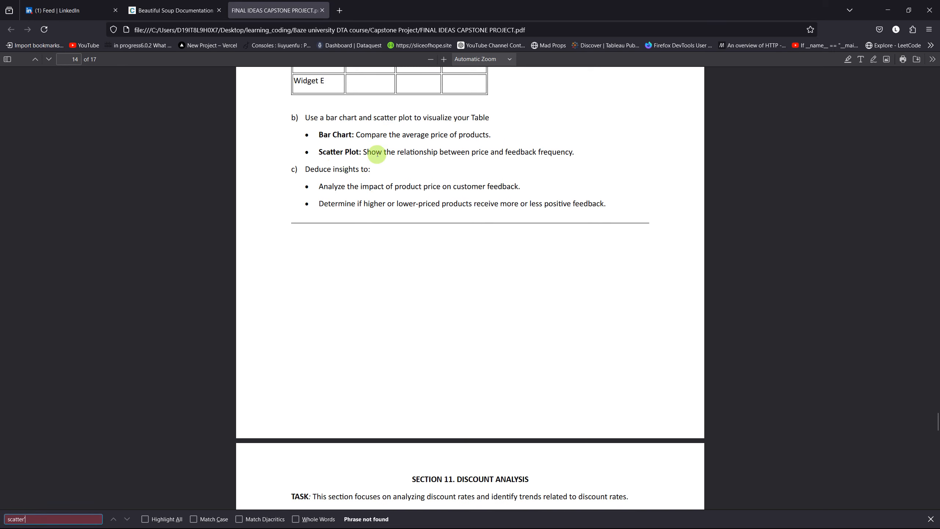
scroll(377, 153, "up", 8)
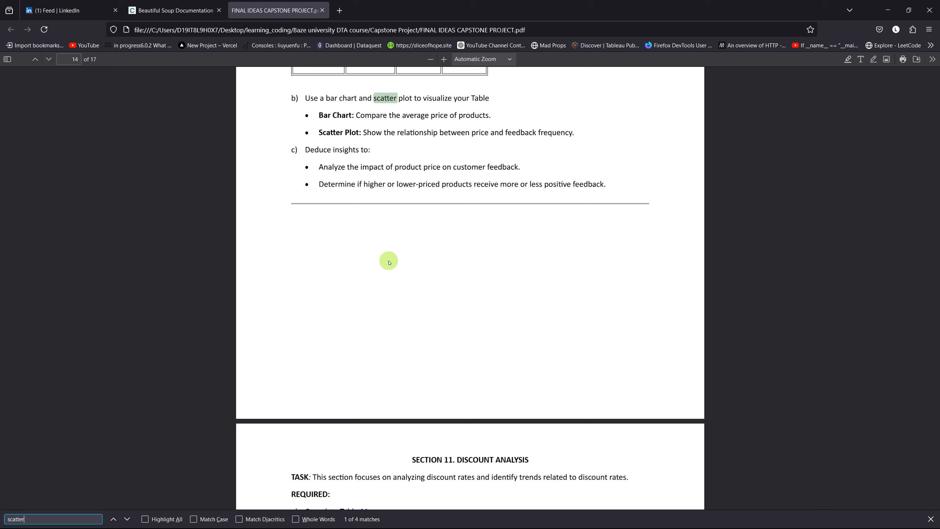
left_click(389, 263)
Return to Power BI, set the Sales Amount column's summarization to Don't summarize, and go back to the report page
key("alt+Tab")
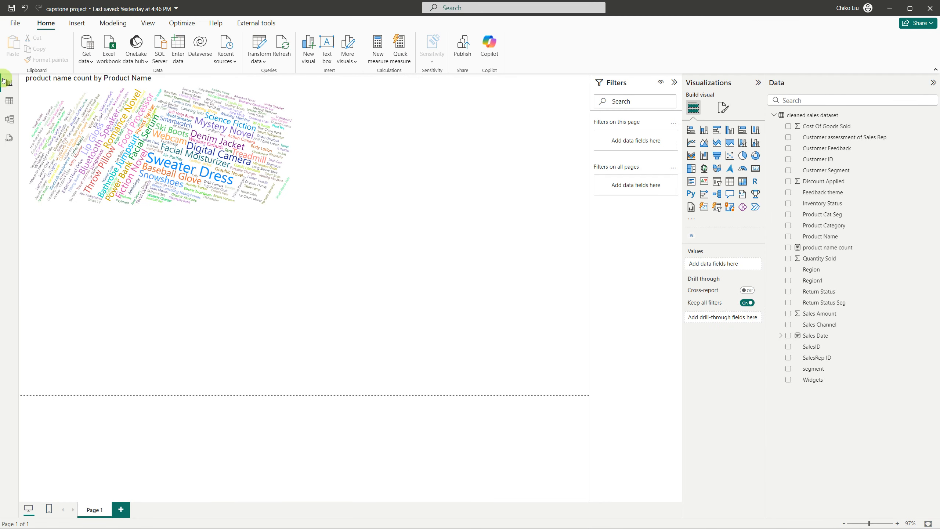
left_click(16, 103)
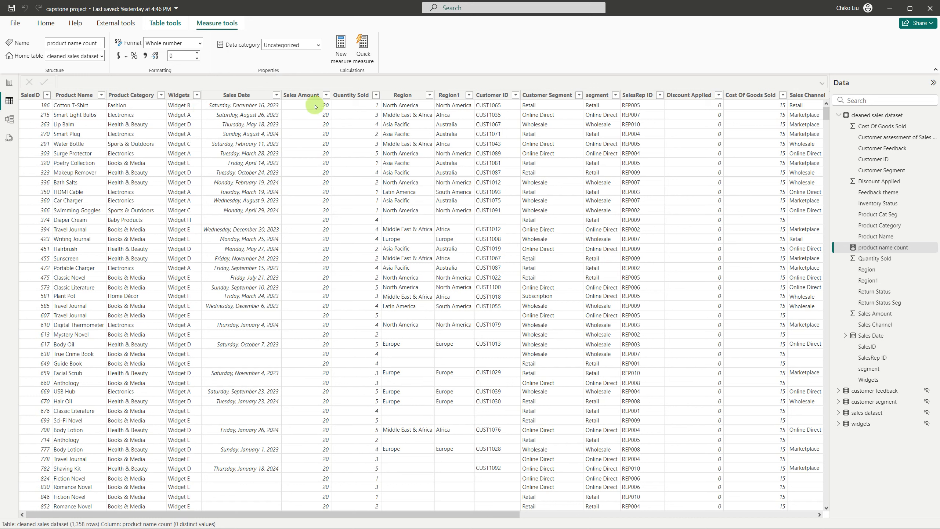
left_click(307, 97)
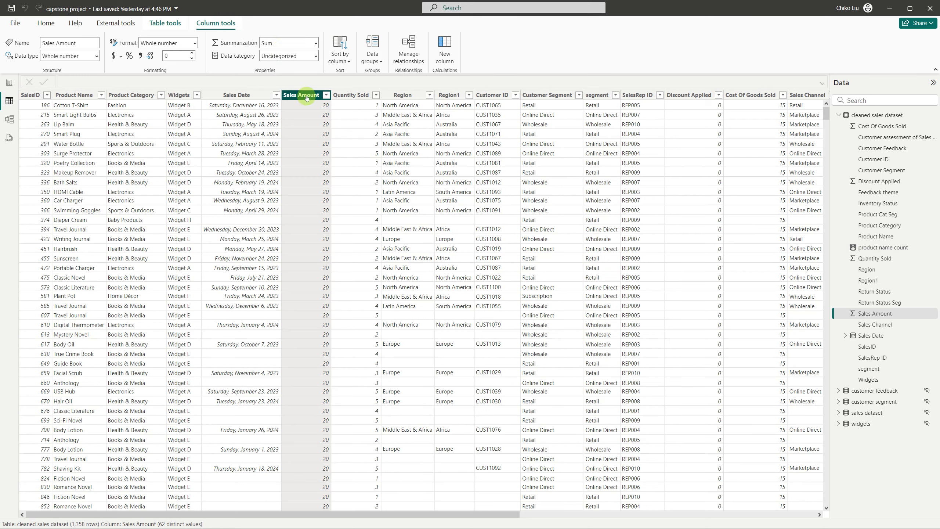
left_click(316, 44)
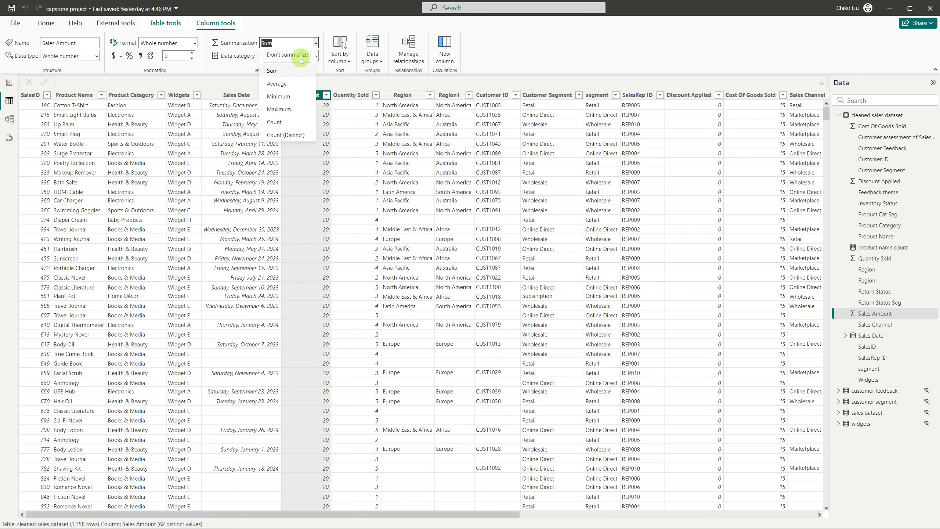
left_click(300, 56)
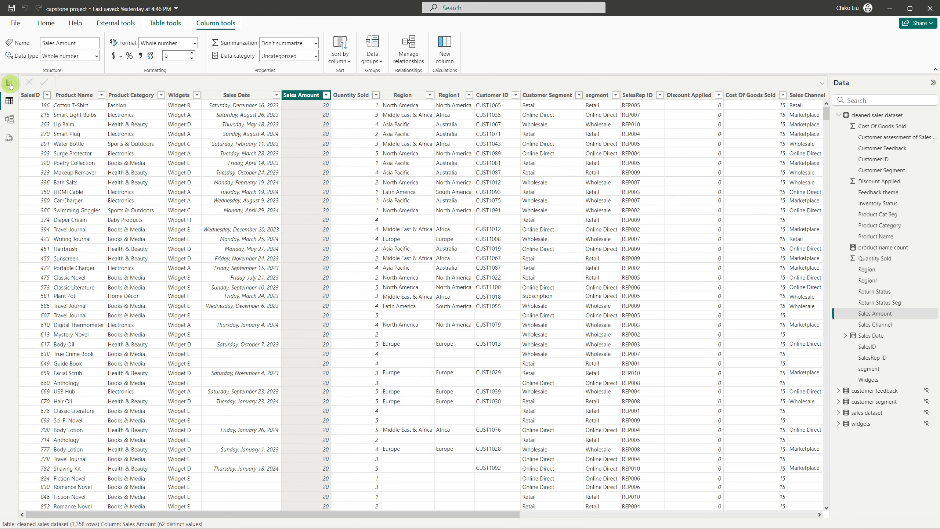
left_click(10, 83)
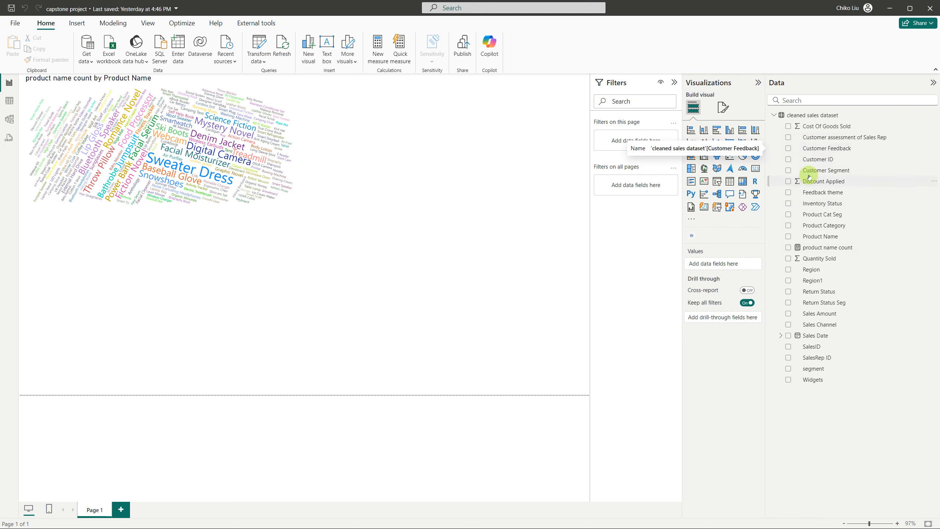
Add a scatter chart with Sales Amount on the Y axis and widen it to nearly three quarters of the page
left_click(730, 156)
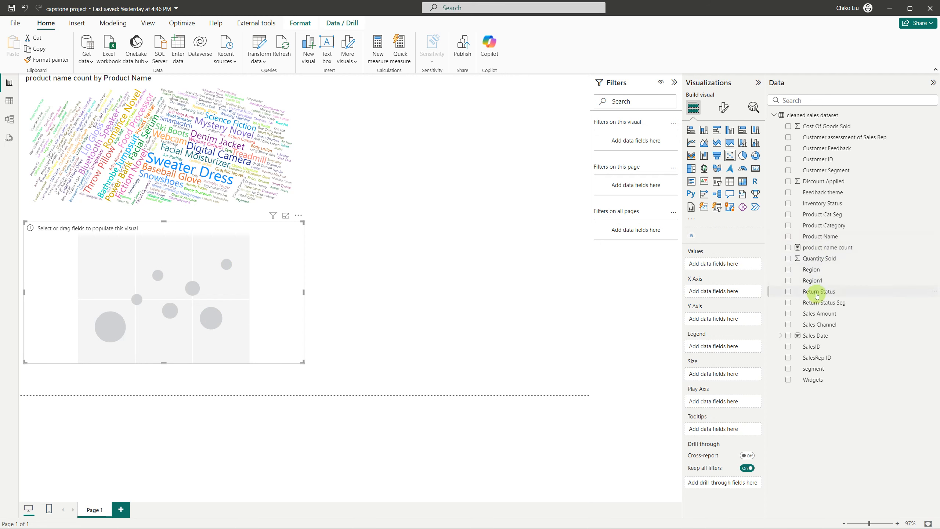
left_click_drag(813, 313, 731, 318)
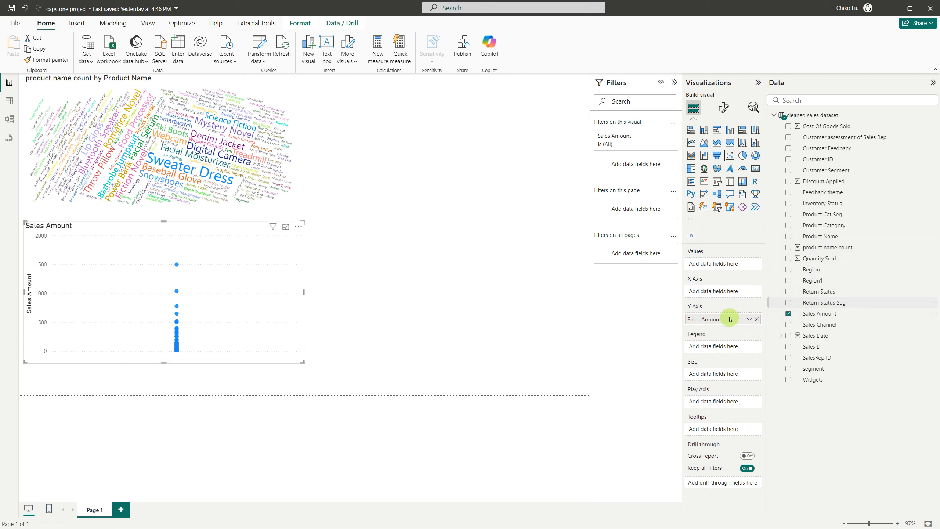
left_click_drag(304, 293, 436, 294)
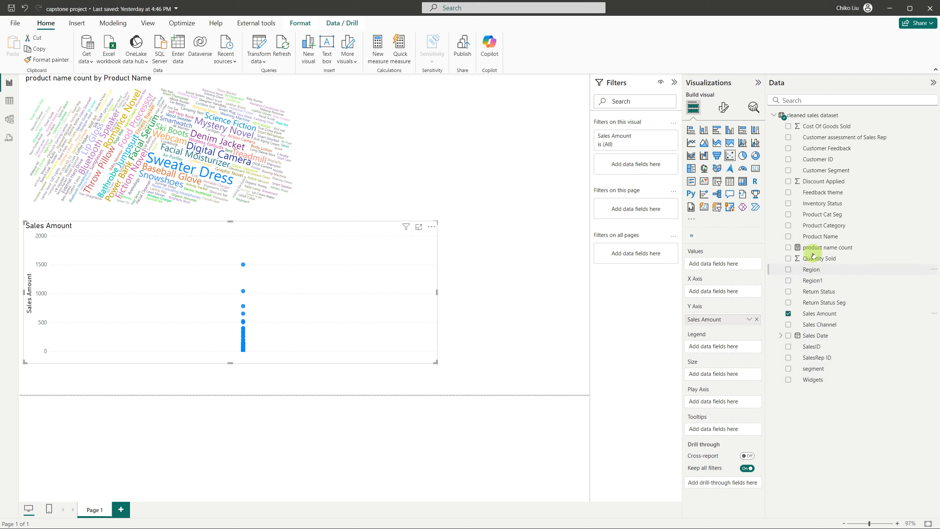
Set the scatter chart's X axis to the count of Feedback theme and enlarge the chart slightly
left_click_drag(810, 192, 735, 292)
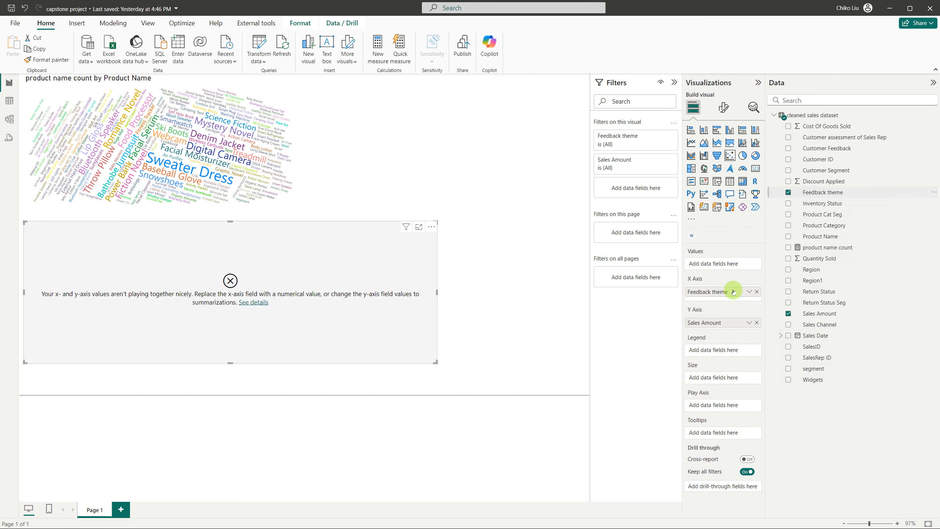
left_click(748, 291)
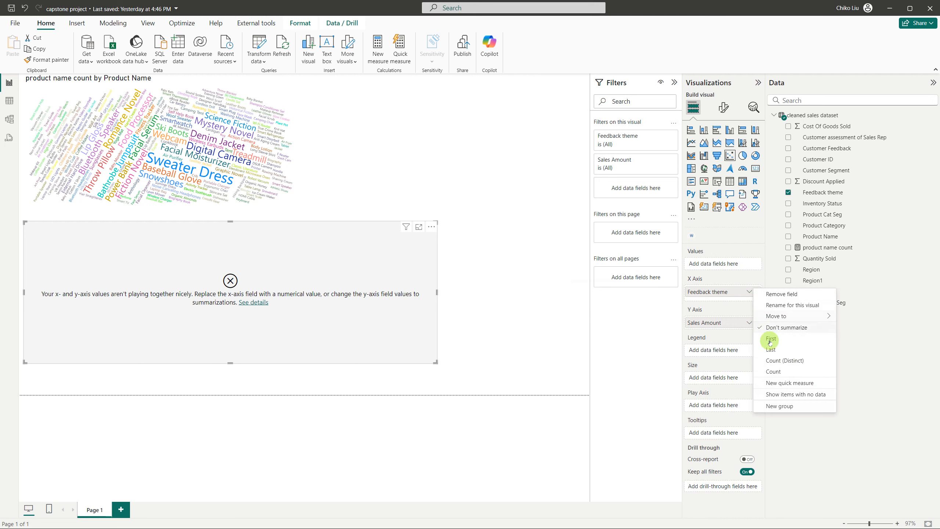
left_click(772, 372)
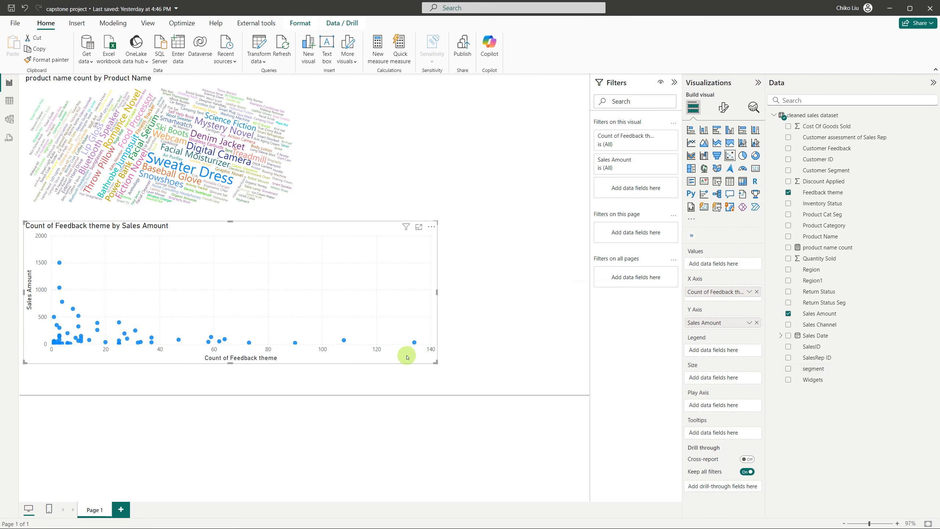
left_click_drag(436, 364, 464, 371)
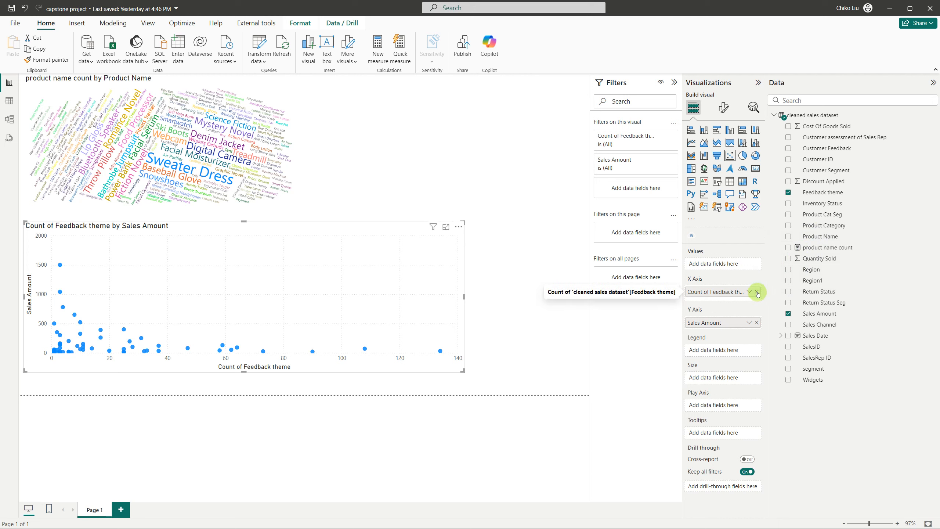
Replace the scatter chart's X-axis field with the count of Customer Feedback
left_click(758, 293)
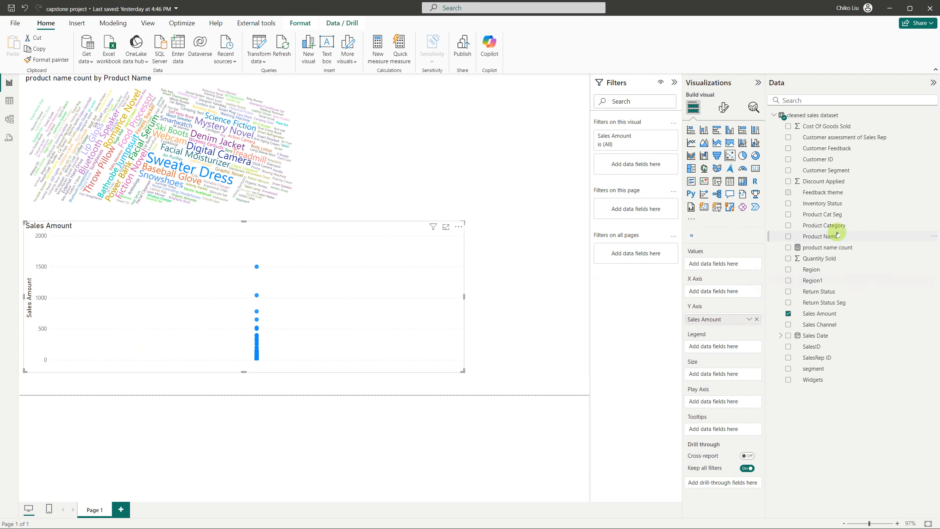
right_click(813, 194)
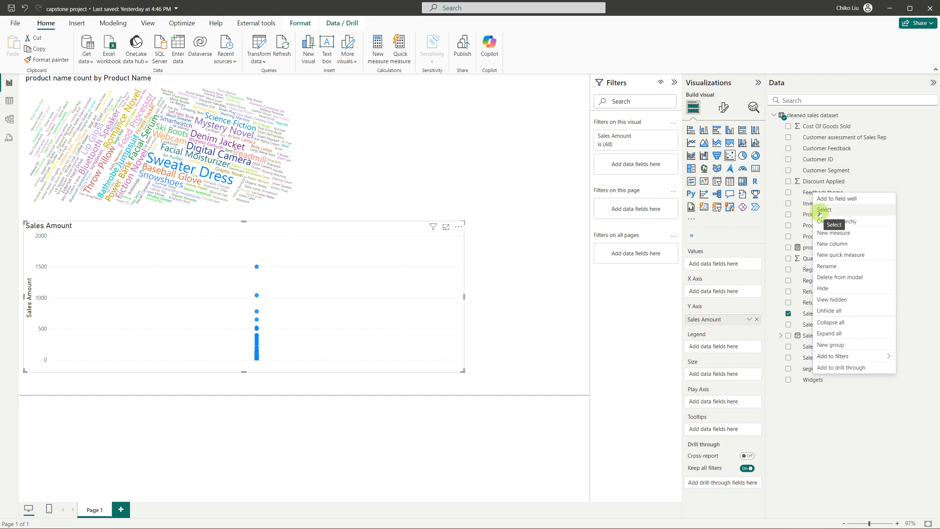
left_click(816, 150)
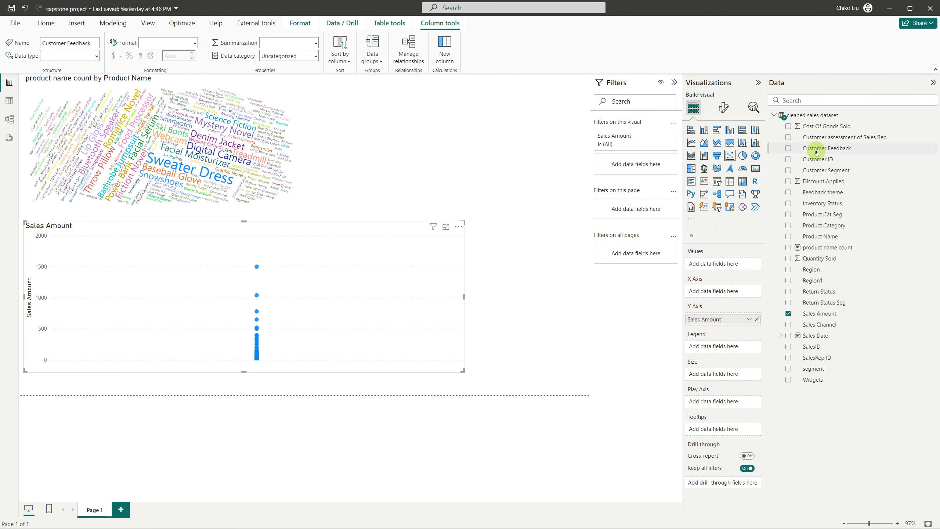
left_click_drag(817, 150, 730, 294)
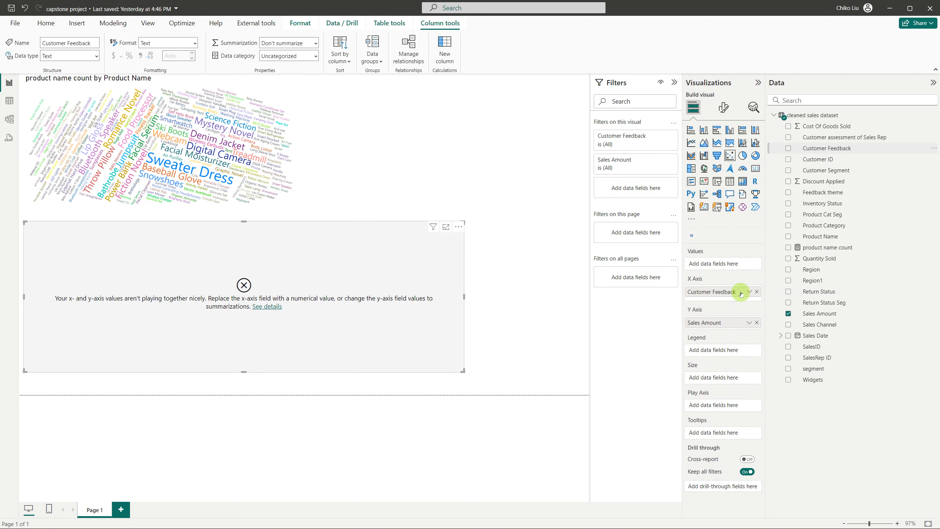
left_click(748, 292)
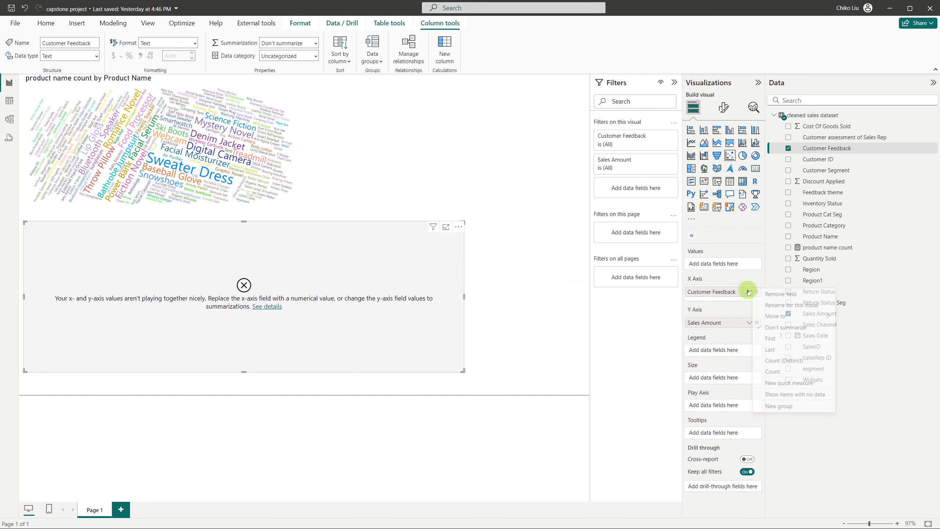
left_click(773, 371)
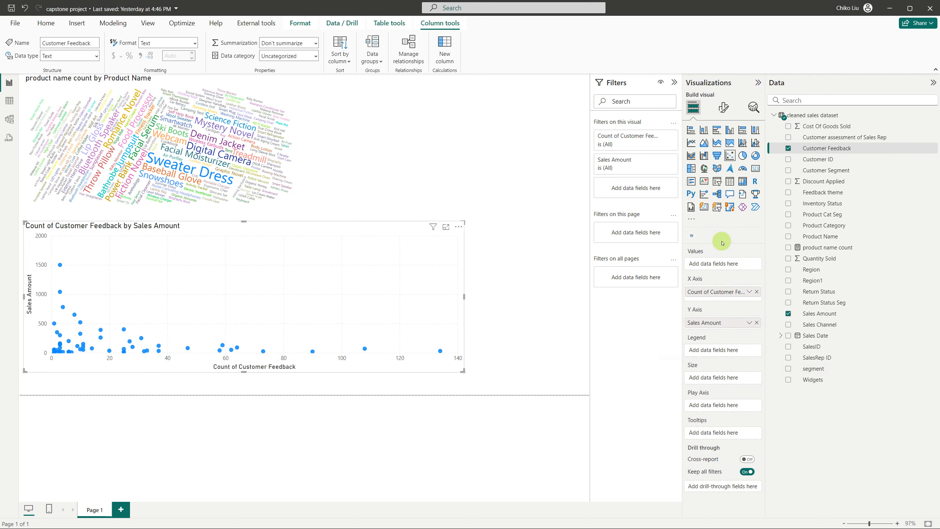
Try Customer Feedback as the scatter chart's legend, then replace it with Feedback theme
left_click_drag(812, 149, 728, 351)
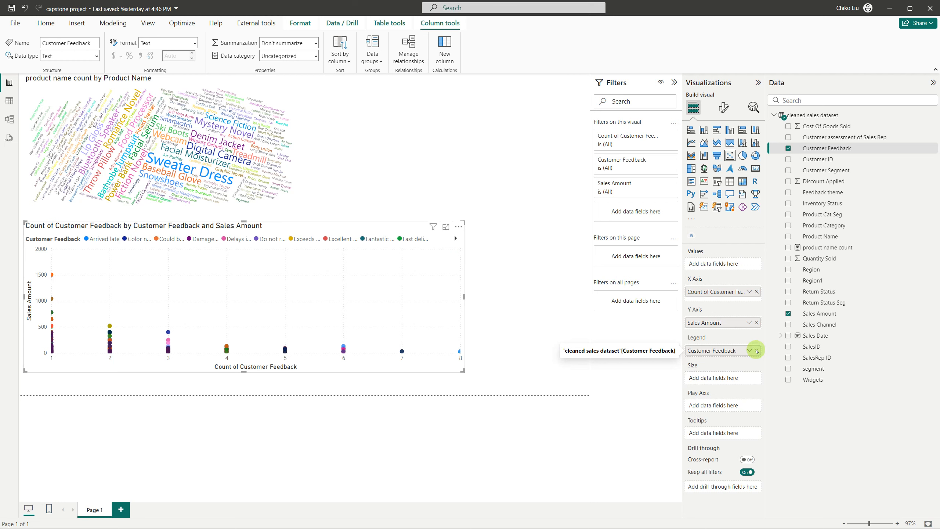
left_click(756, 351)
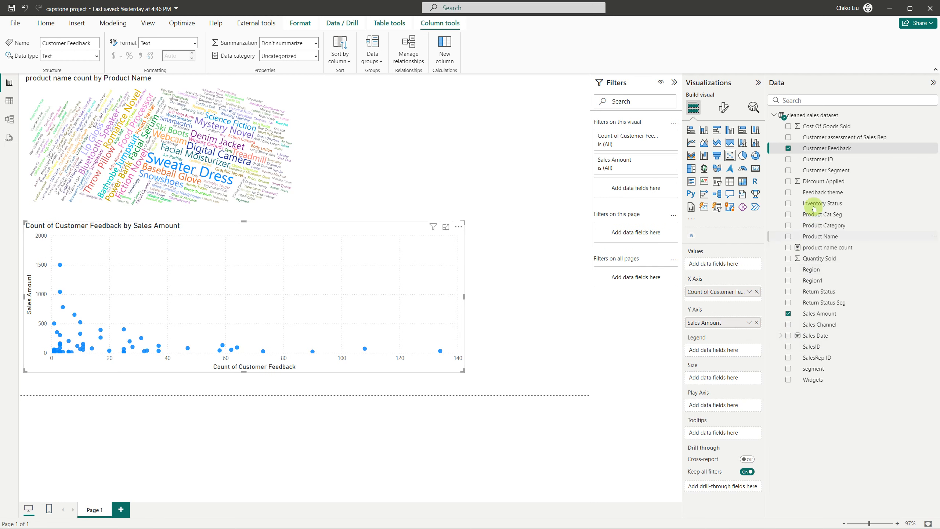
left_click_drag(817, 192, 739, 351)
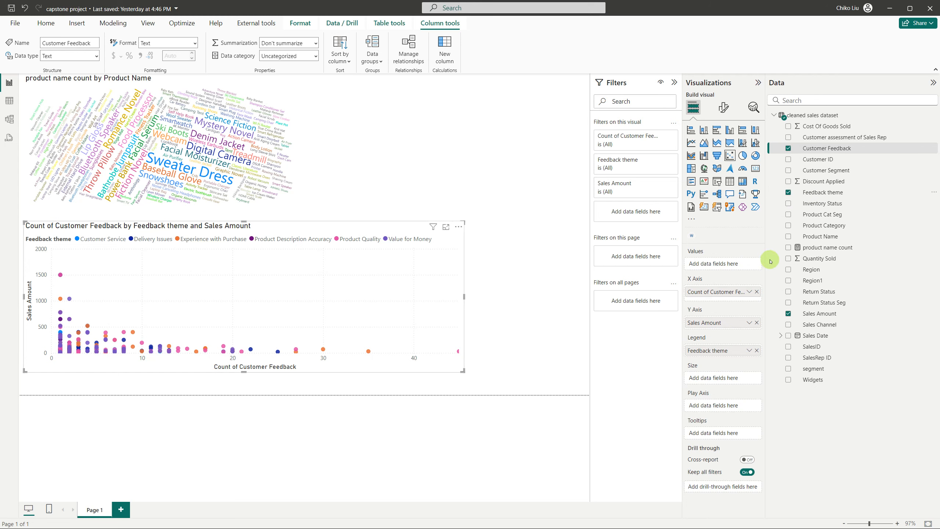
Swap the scatter chart's X-axis field for the count of Feedback theme
left_click(757, 292)
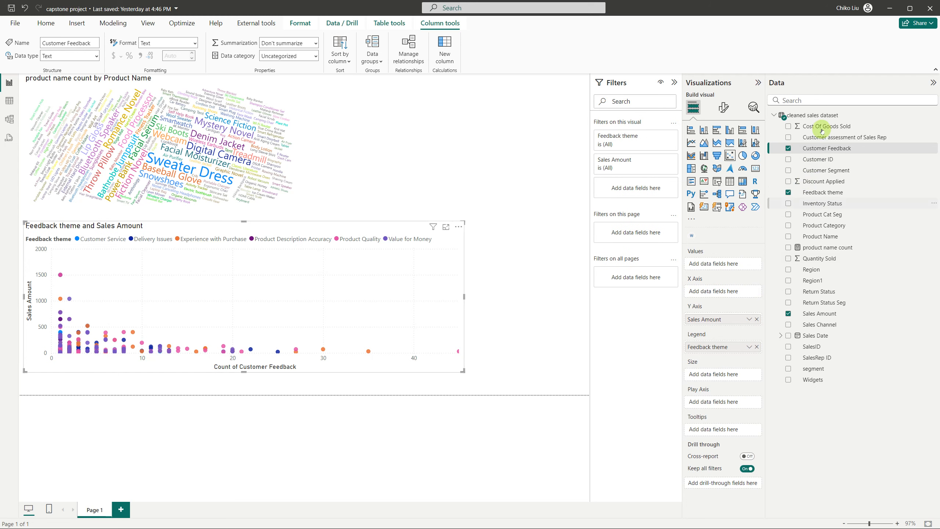
left_click_drag(811, 196, 721, 291)
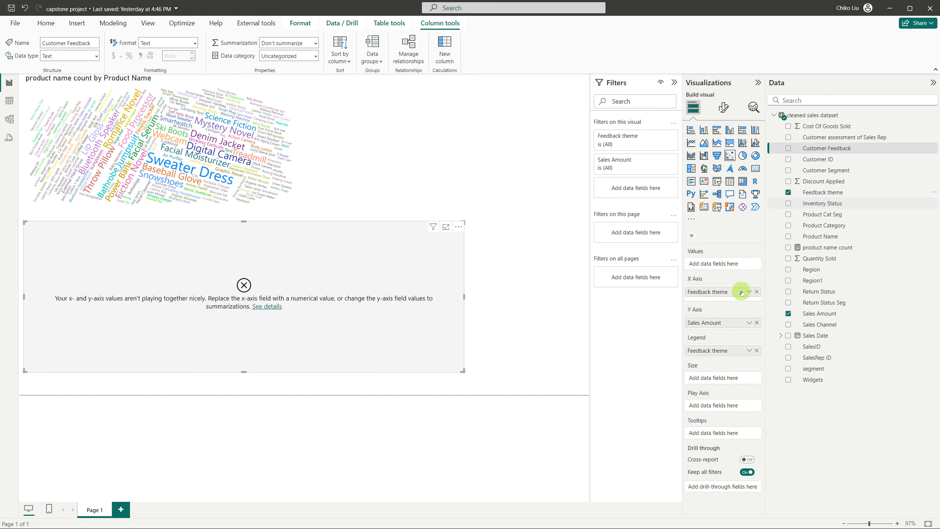
left_click(749, 292)
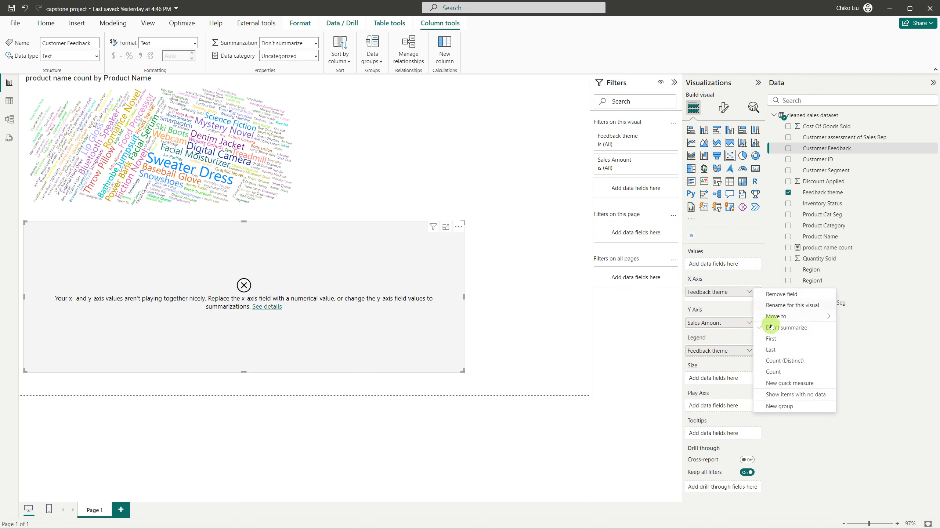
left_click(774, 372)
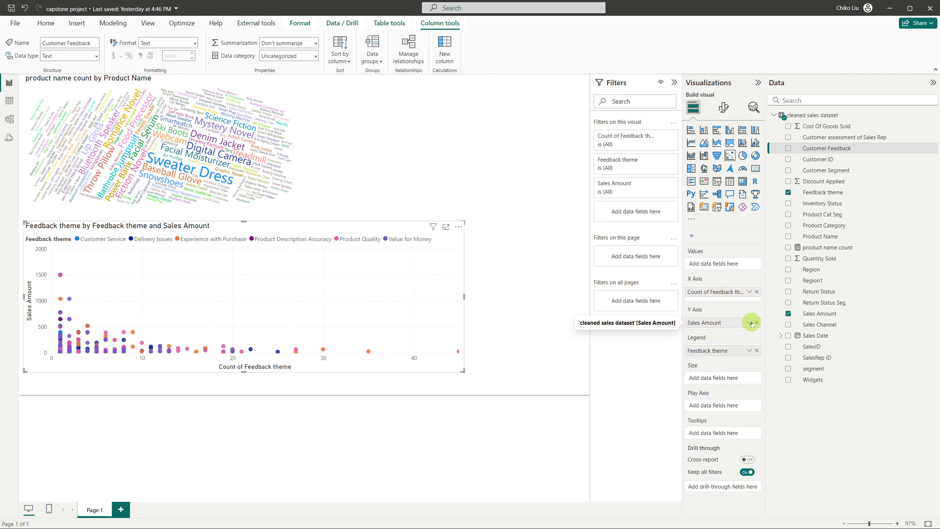
Remove the Feedback theme count from the scatter chart's X axis and Feedback theme from its legend
left_click(757, 292)
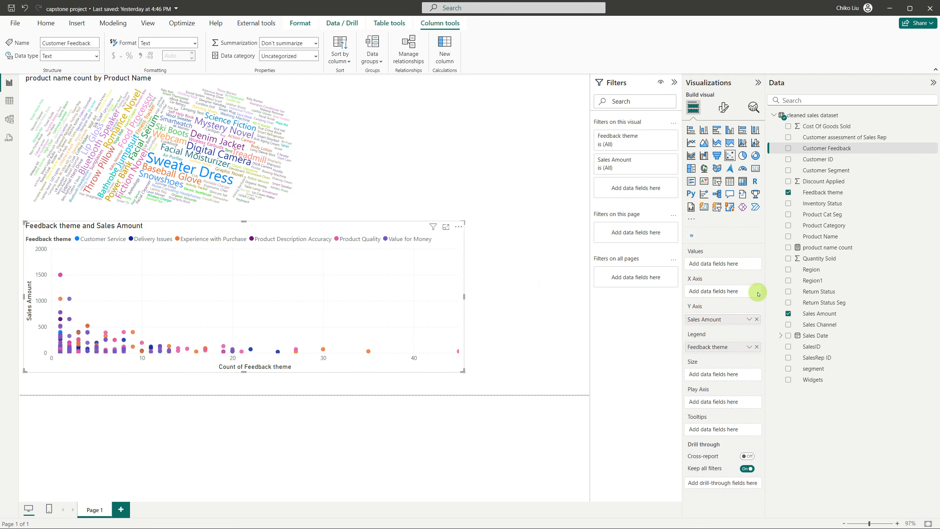
left_click(757, 348)
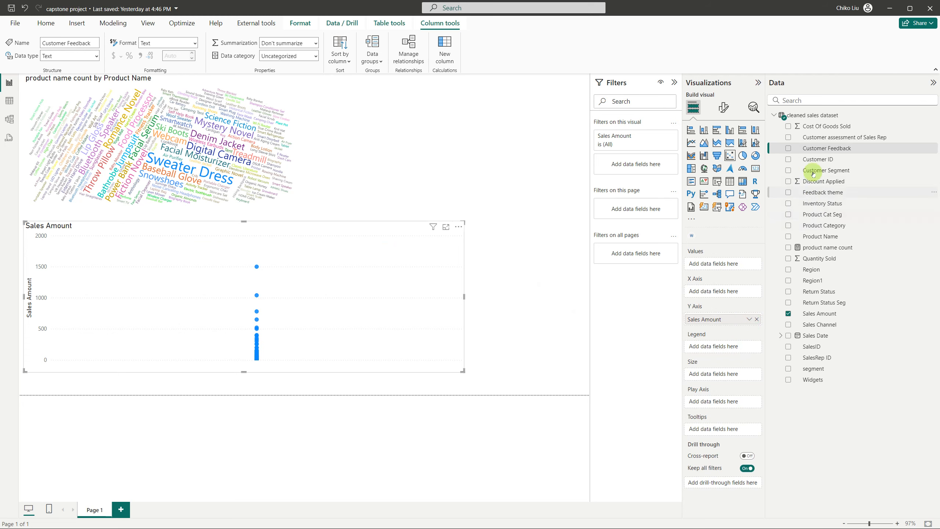
Put Customer Feedback on the scatter chart's X axis, summarized as a count
left_click(817, 191)
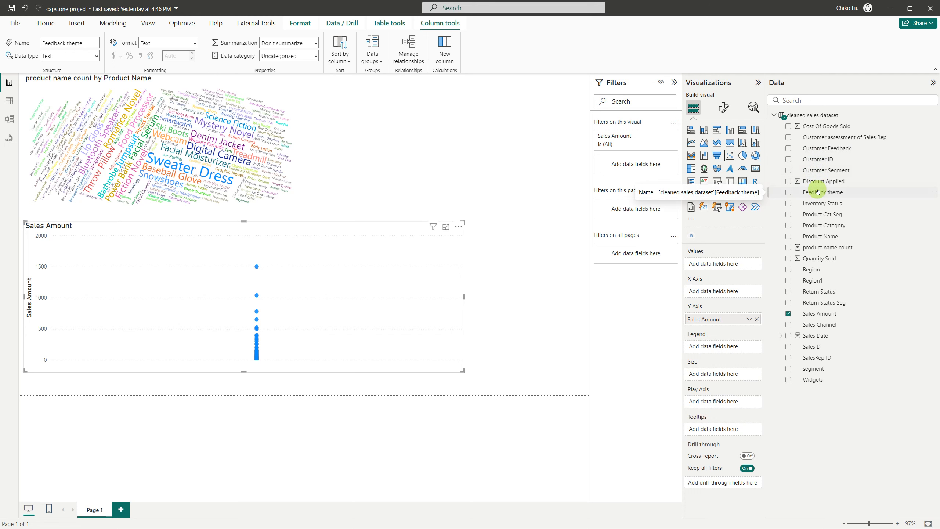
right_click(817, 191)
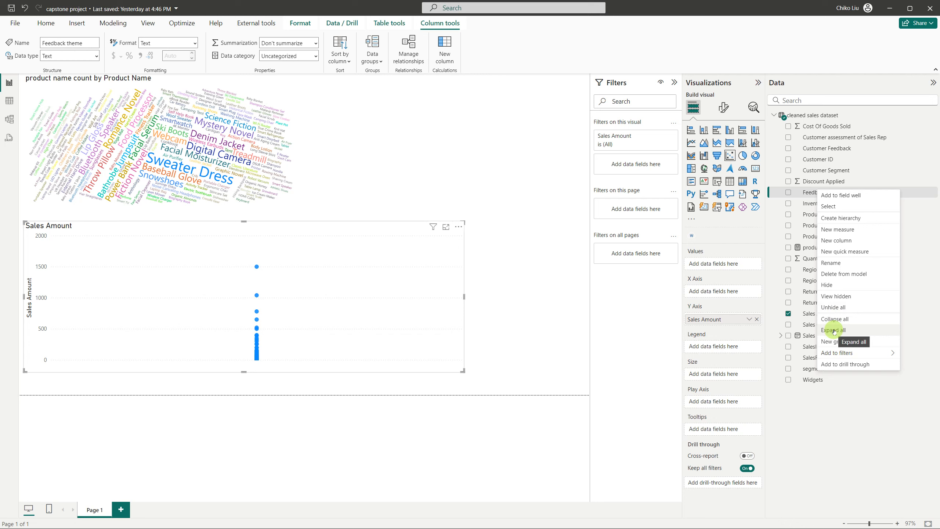
left_click(818, 150)
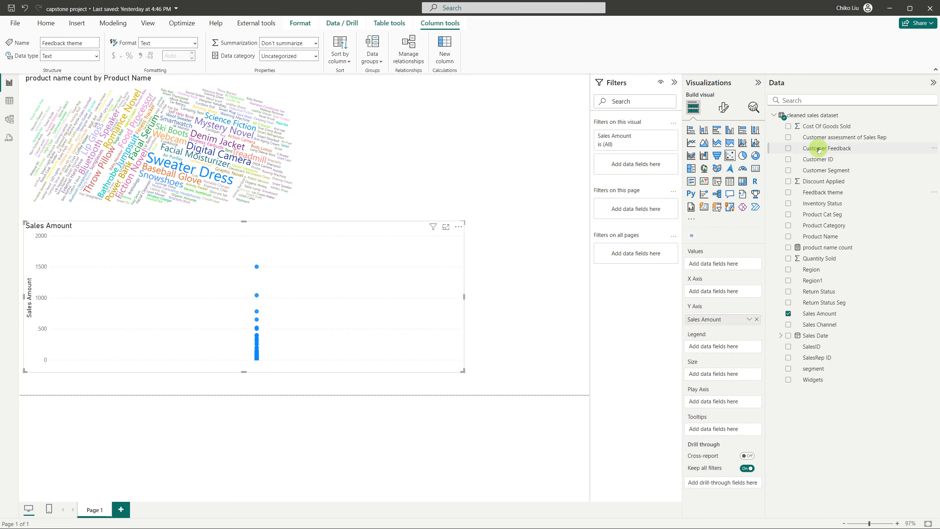
left_click_drag(825, 149, 731, 292)
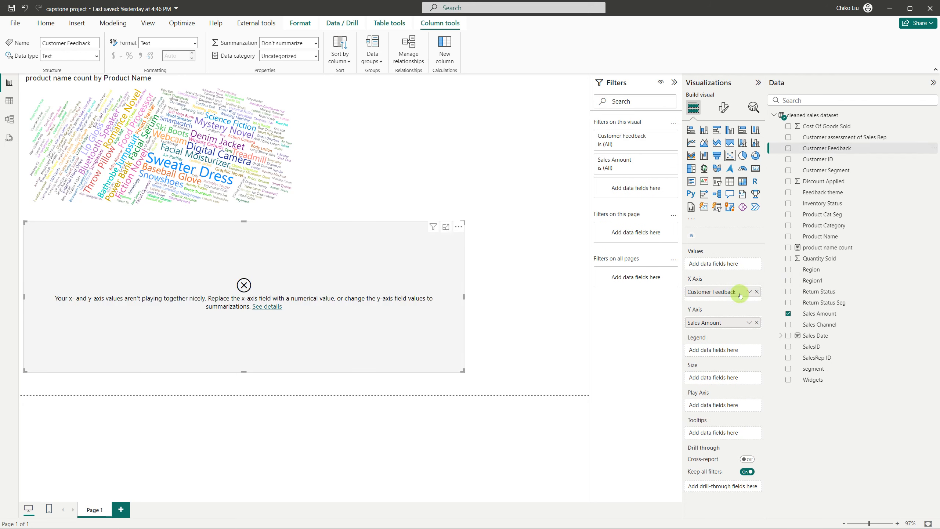
left_click(749, 292)
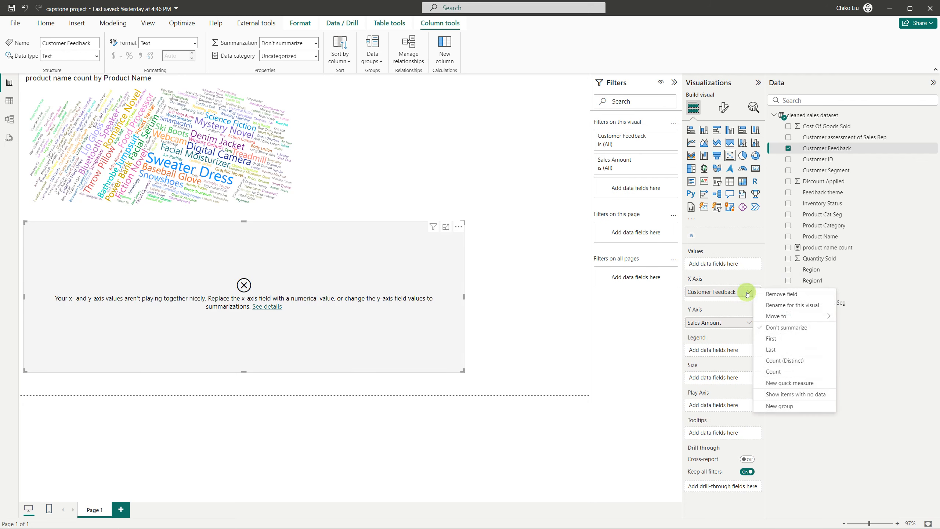
left_click(773, 372)
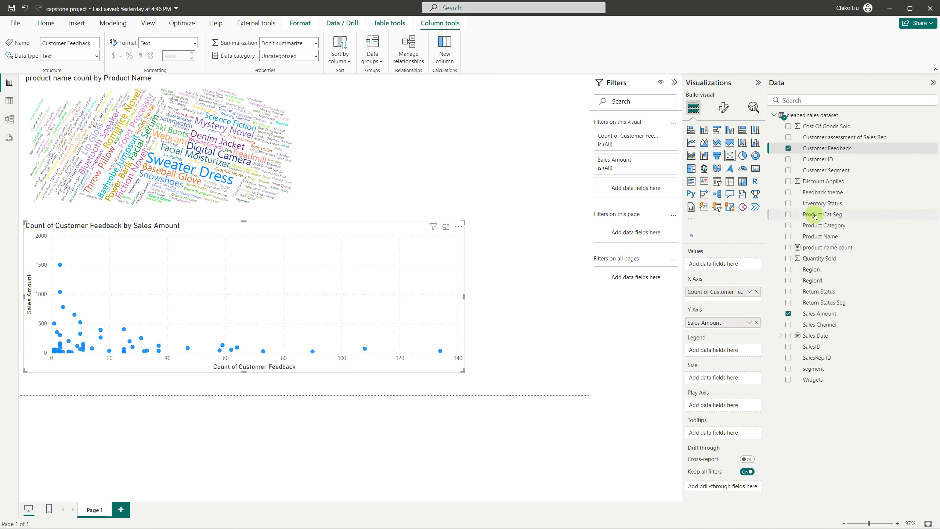
Try Feedback theme and then Customer Feedback as the scatter chart's legend, then clear all fields from the chart
left_click_drag(814, 192, 727, 350)
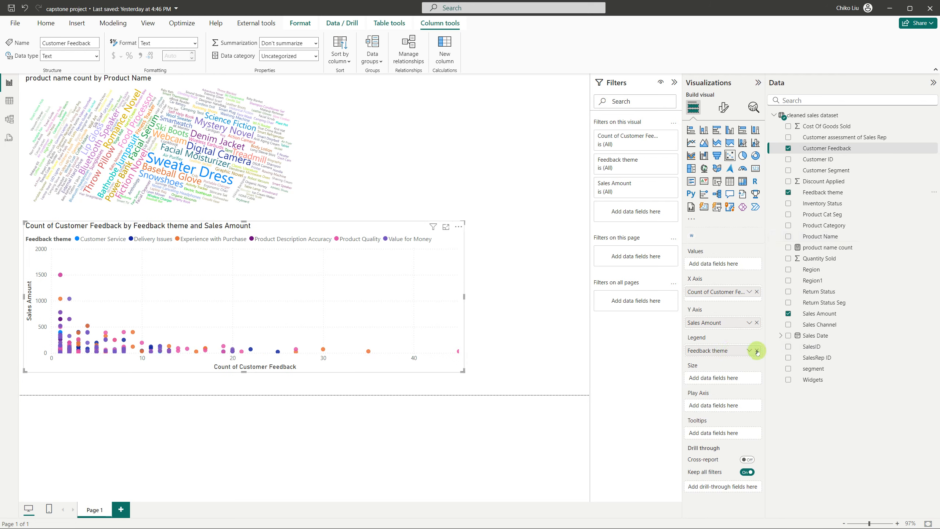
left_click(757, 350)
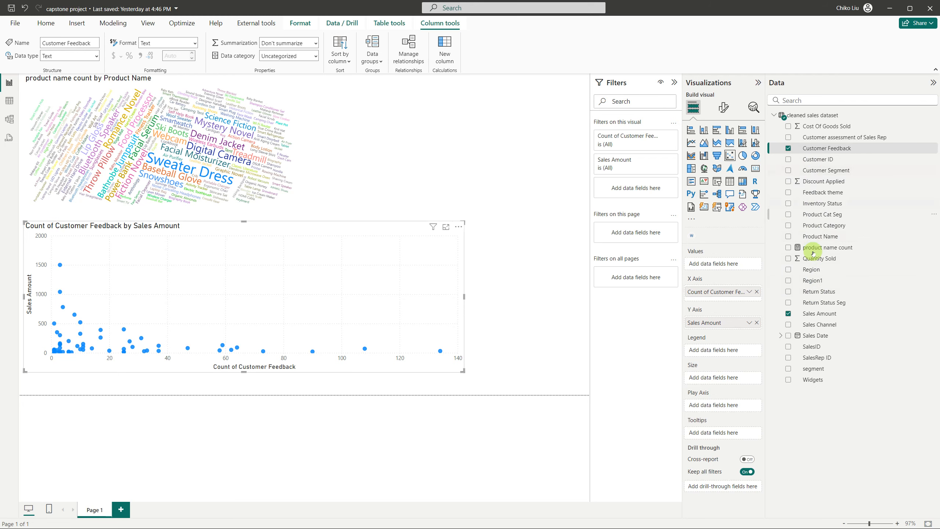
left_click(817, 148)
left_click_drag(742, 322, 721, 352)
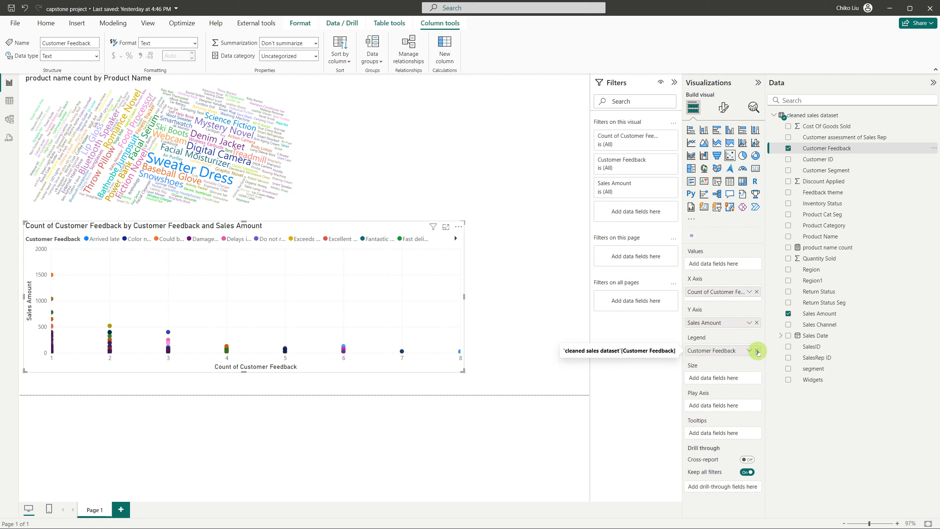
left_click(757, 352)
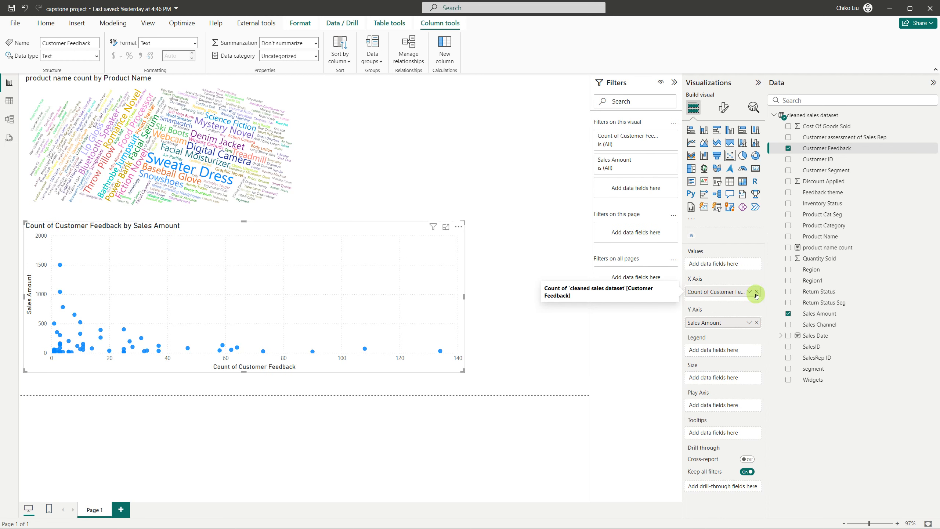
left_click(757, 293)
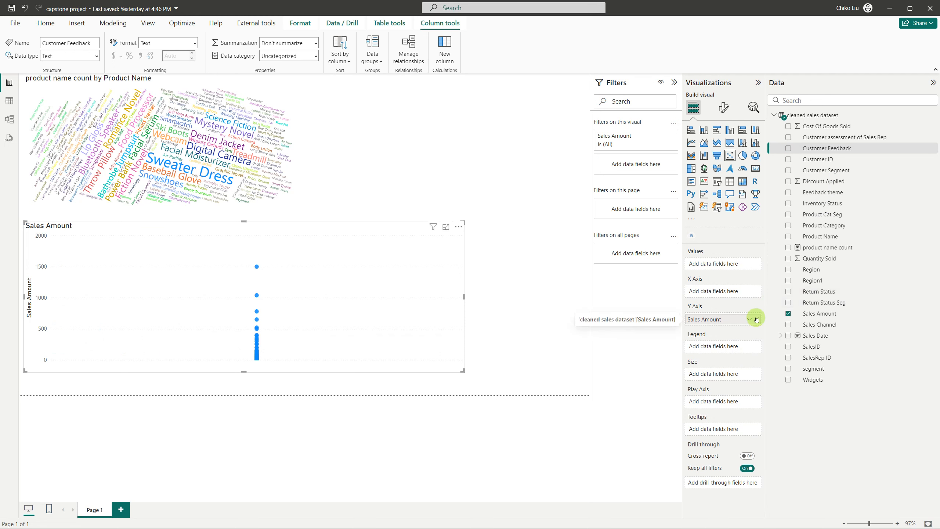
Create the measure Feedback count = COUNTX('cleaned sales dataset','cleaned sales dataset'[Feedback theme])
right_click(812, 196)
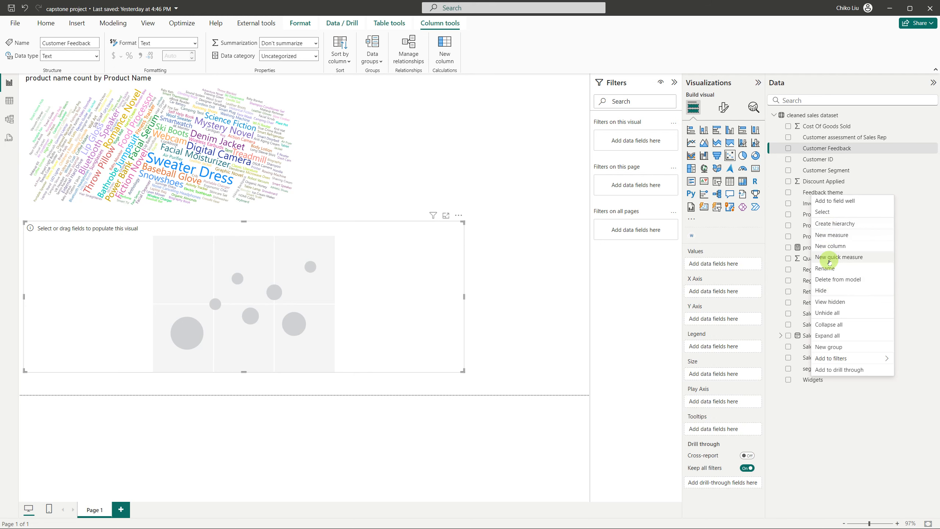
left_click(826, 237)
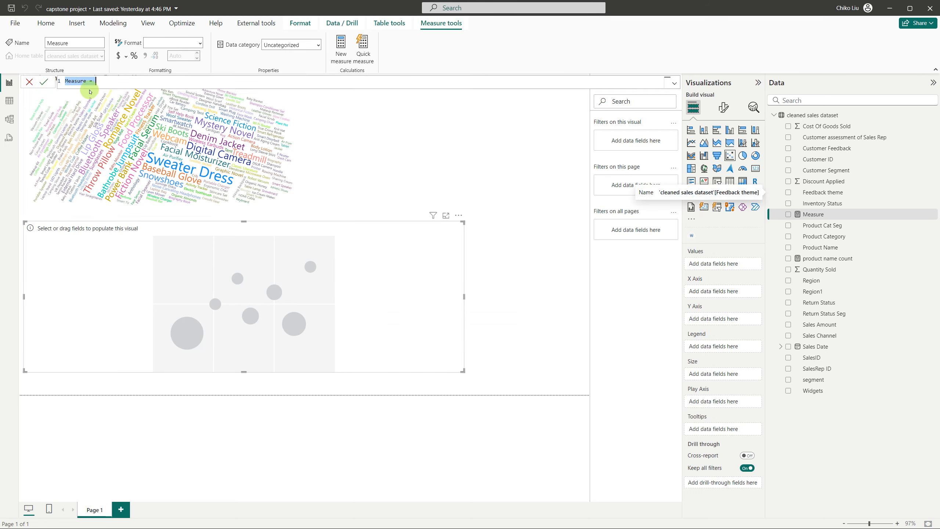
type("Feedback count")
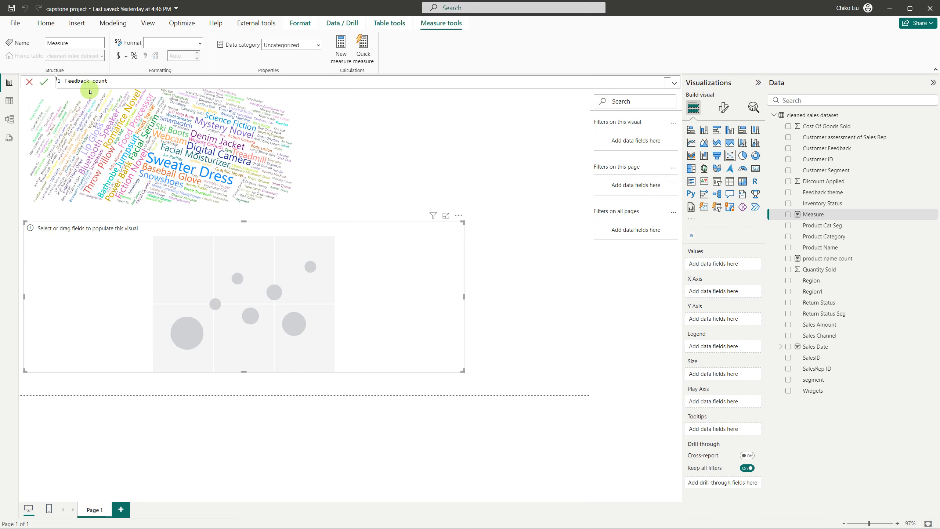
type(" = COUNTX(")
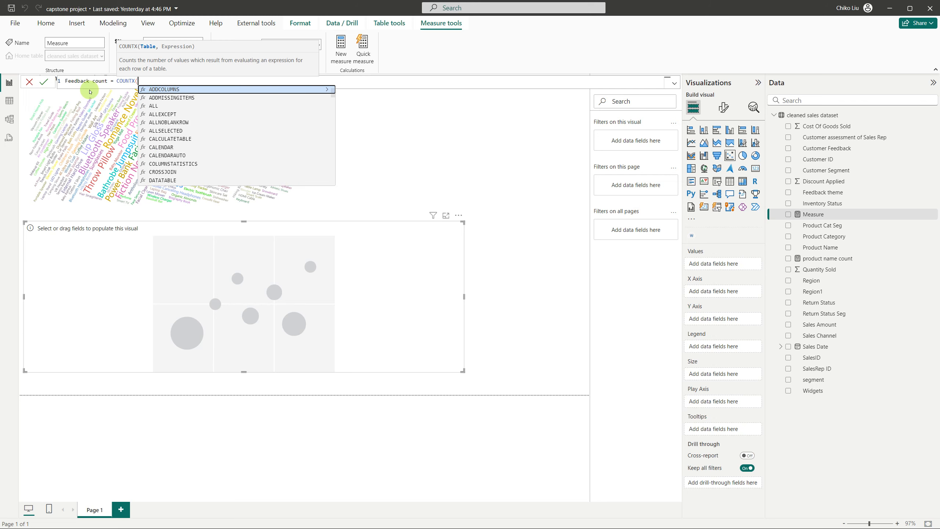
type("'cleaned sales dataset'")
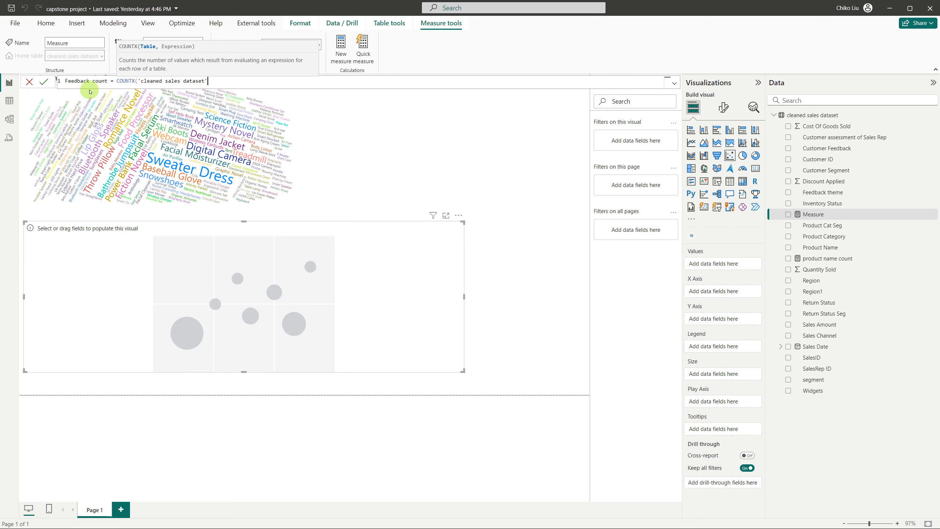
type(",feed")
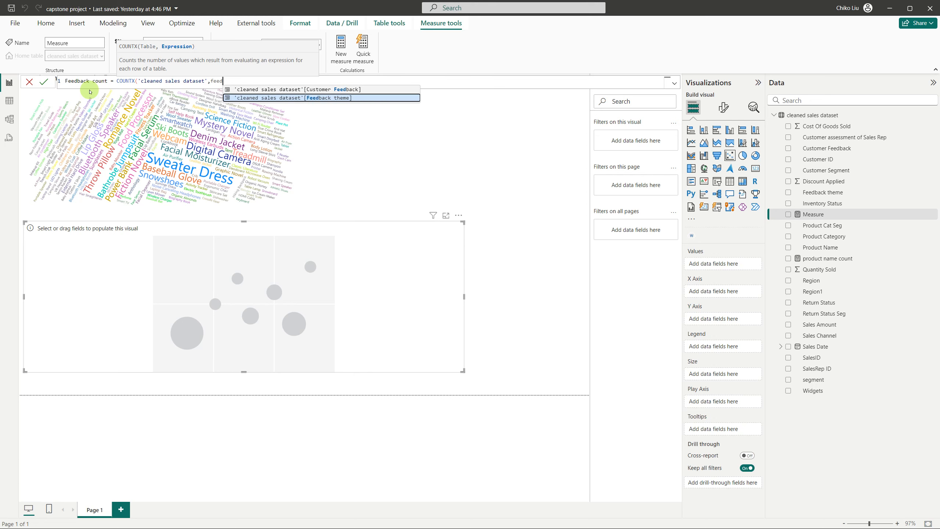
key("Tab")
type(")")
key("Return")
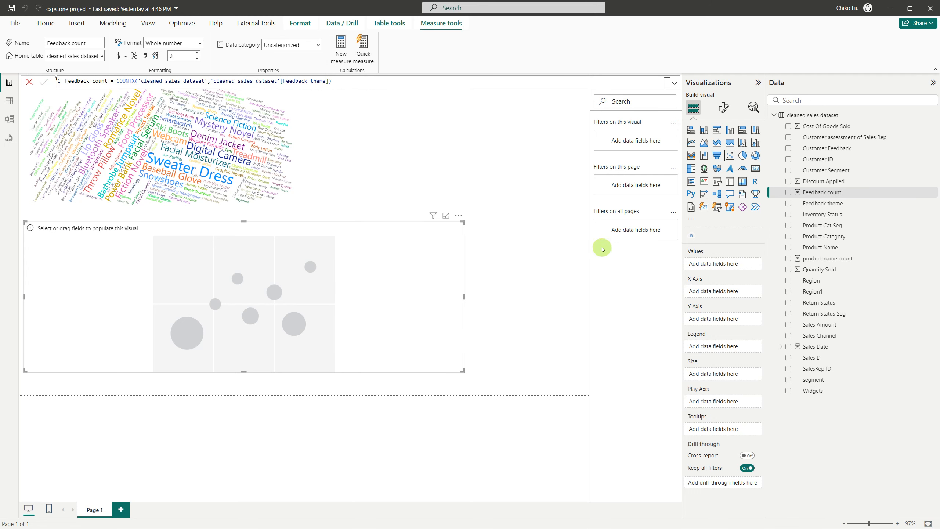
Plot Feedback count on the scatter chart's X axis and Sales Amount on its Y axis, with Feedback theme as the legend
left_click_drag(810, 196, 718, 292)
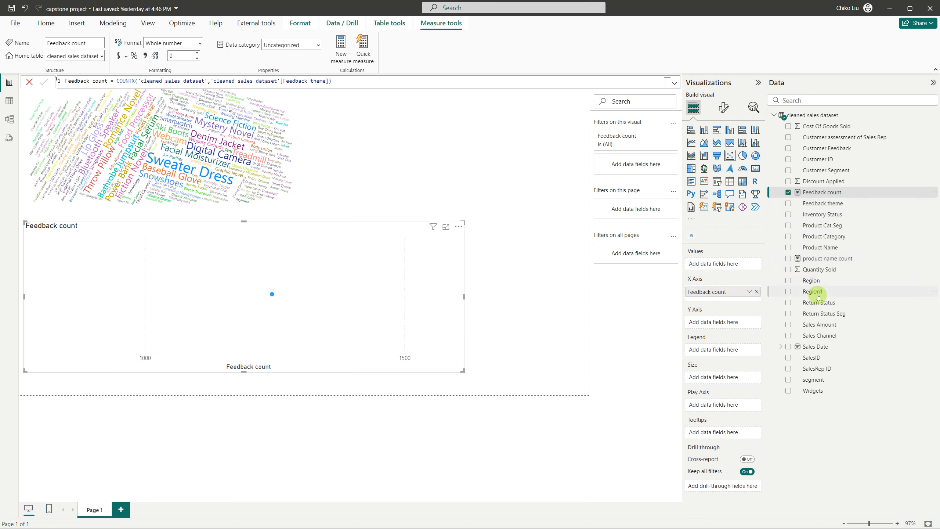
left_click_drag(818, 326, 716, 323)
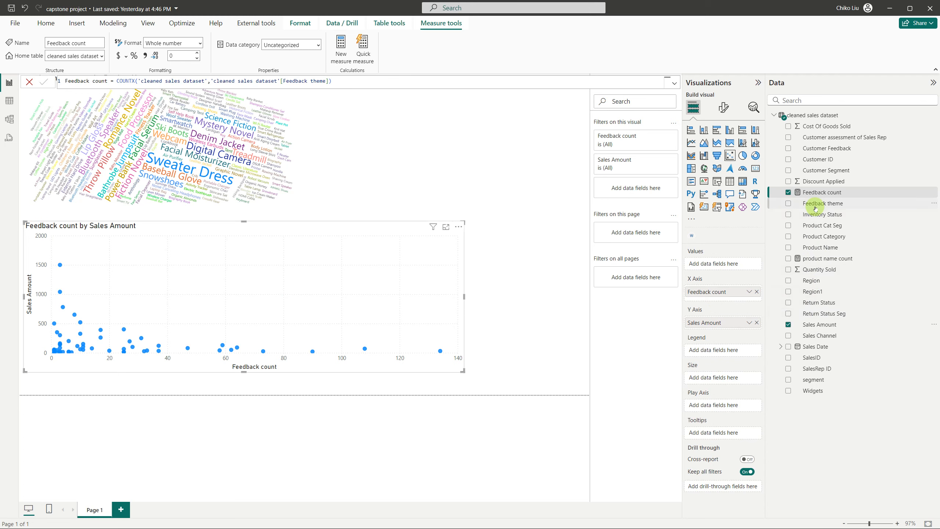
left_click_drag(812, 212, 727, 353)
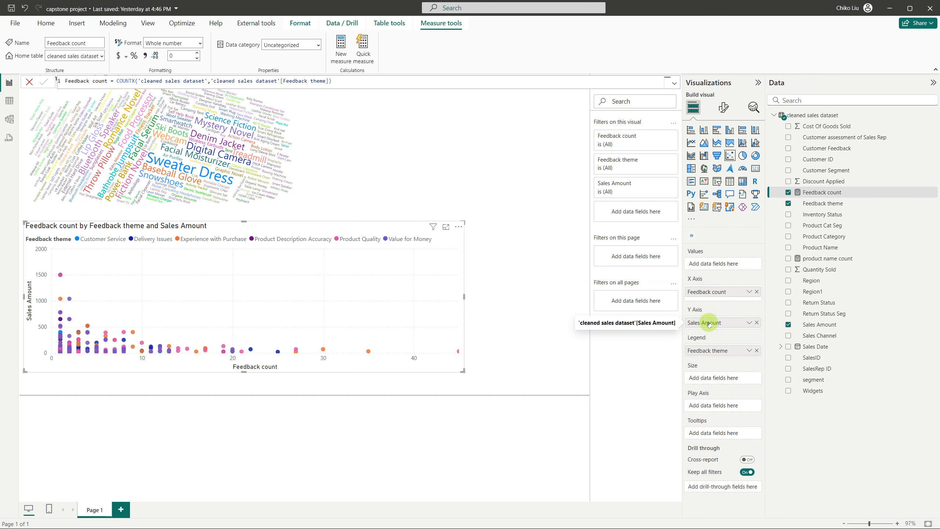
Swap the scatter chart's axes, placing Sales Amount on the X axis and Feedback count on the Y axis
left_click(757, 324)
left_click_drag(724, 292, 724, 321)
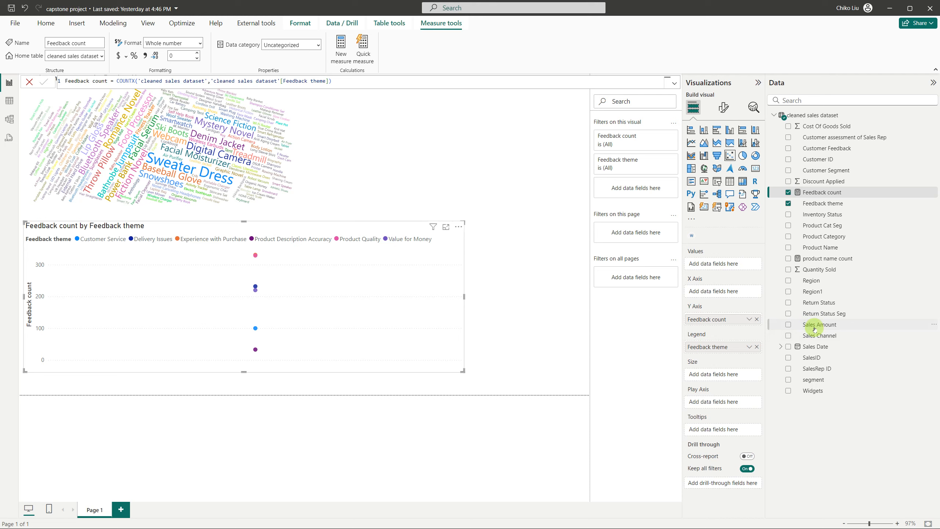
left_click_drag(814, 328, 731, 296)
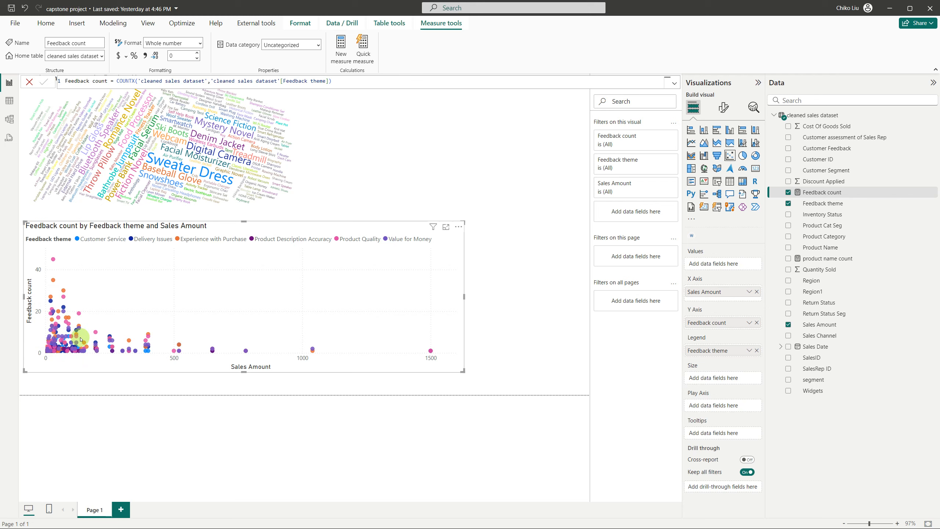
Switch to the capstone project PDF in Firefox and read the scatter plot task on profit margins and feedback
key("alt+Tab")
left_click(113, 517)
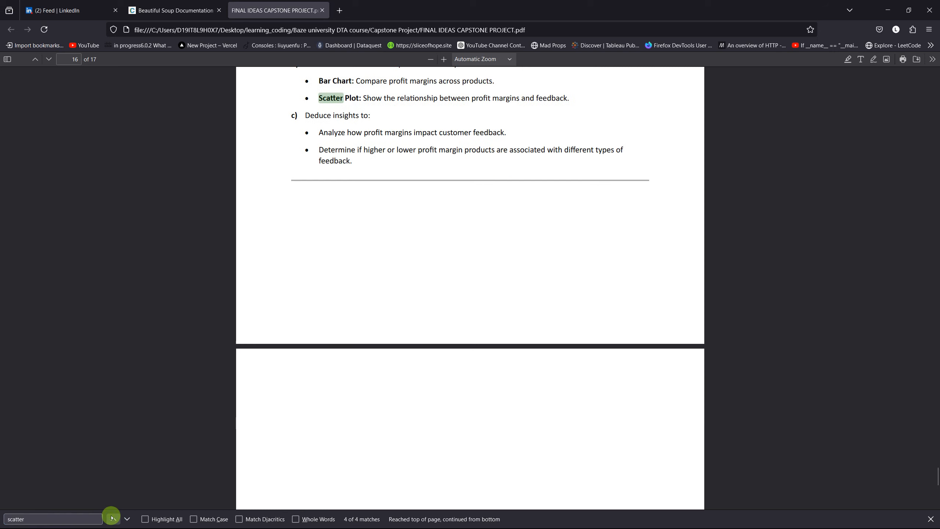
left_click(112, 518)
scroll(261, 338, "up", 3)
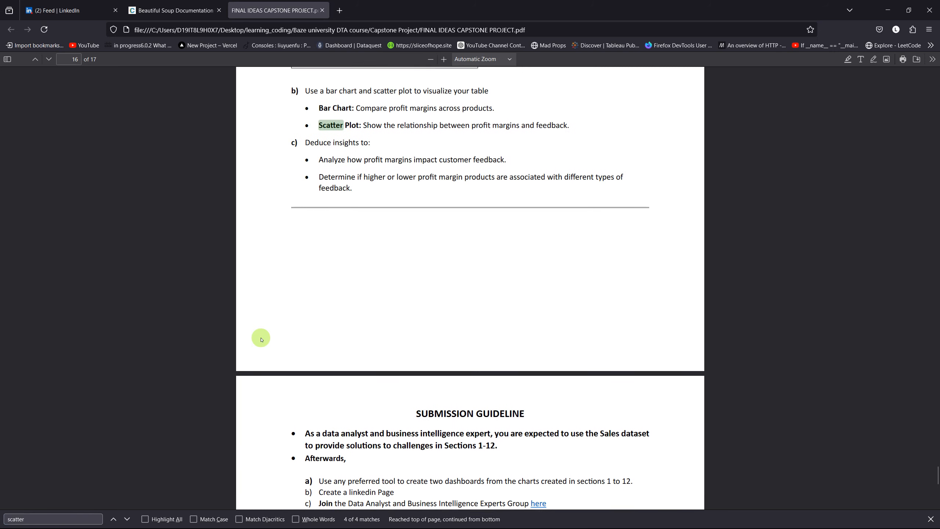
scroll(261, 338, "up", 1)
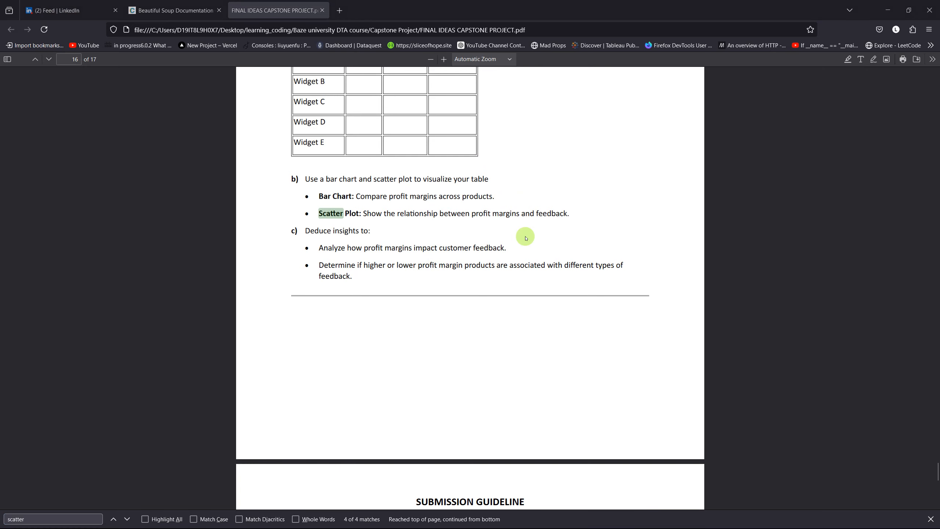
Return to the Power BI report and shrink the scatter chart to about half its width
key("alt+Tab")
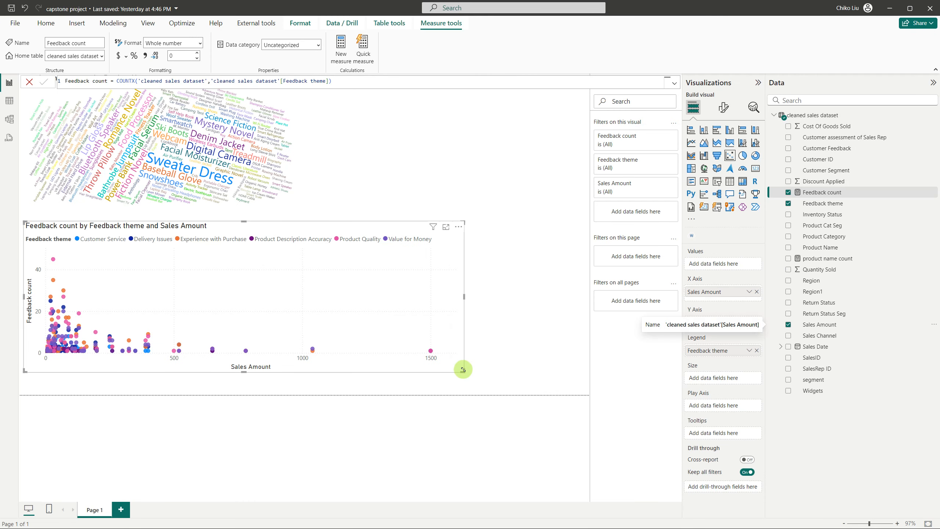
left_click_drag(463, 370, 228, 349)
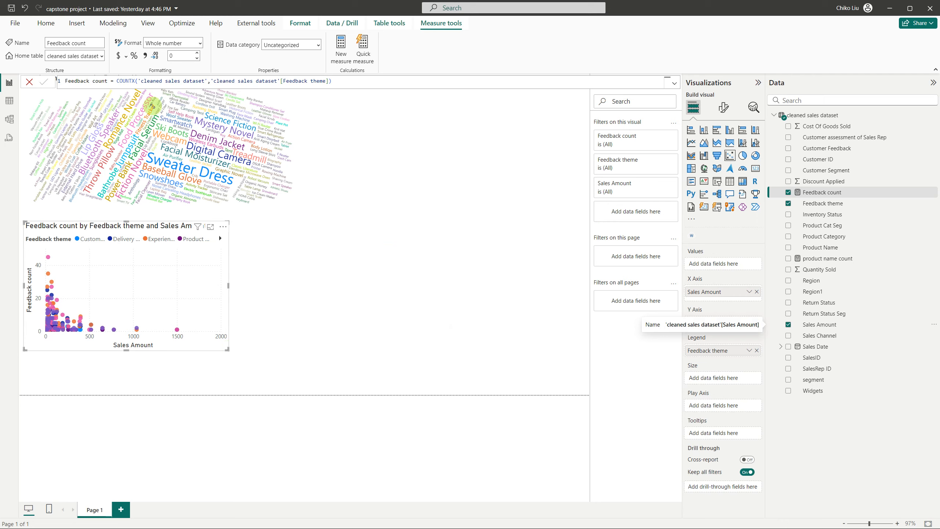
Open the table view and review the columns of the cleaned sales dataset, including Customer Feedback and Feedback theme
left_click(9, 101)
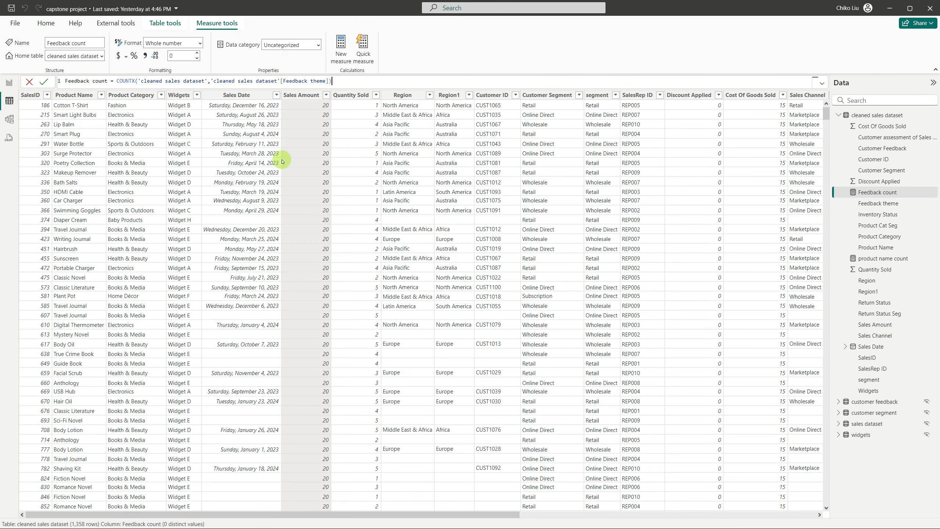
scroll(282, 162, "right", 8)
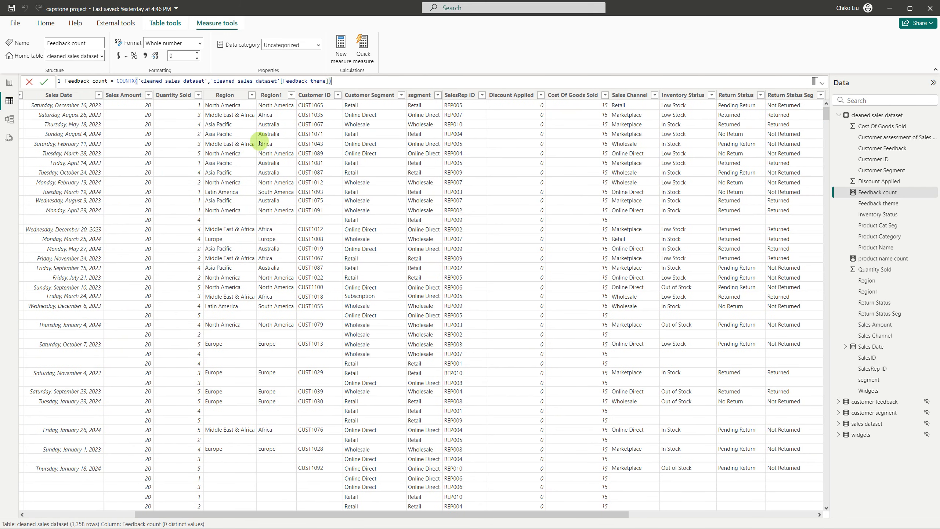
scroll(241, 137, "right", 4)
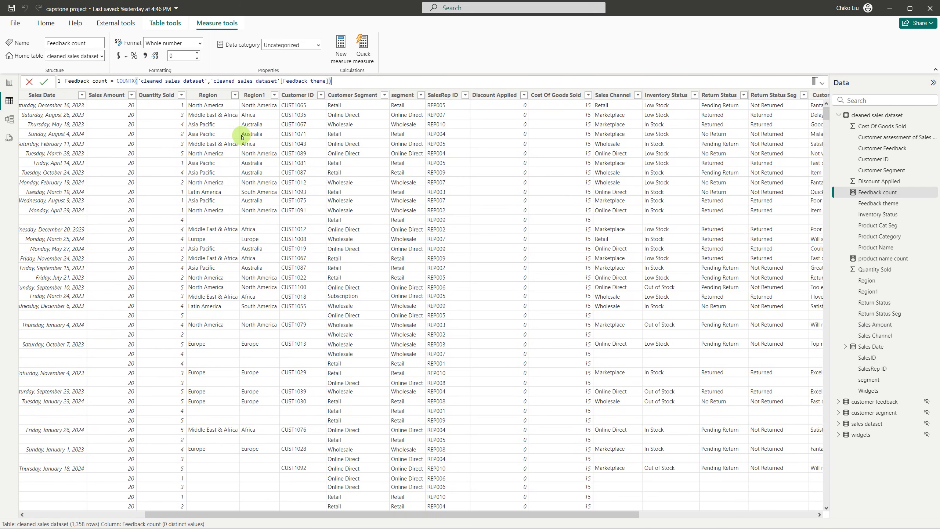
scroll(242, 137, "right", 3)
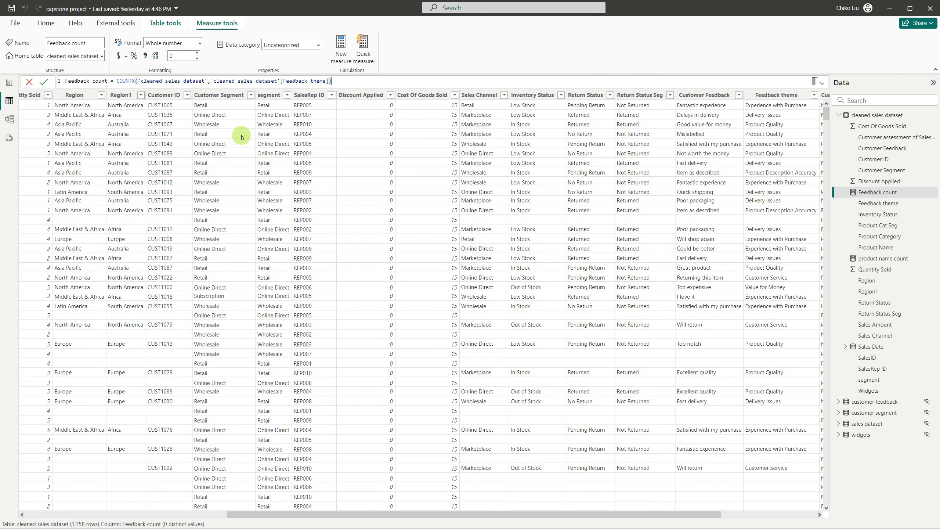
scroll(242, 137, "right", 6)
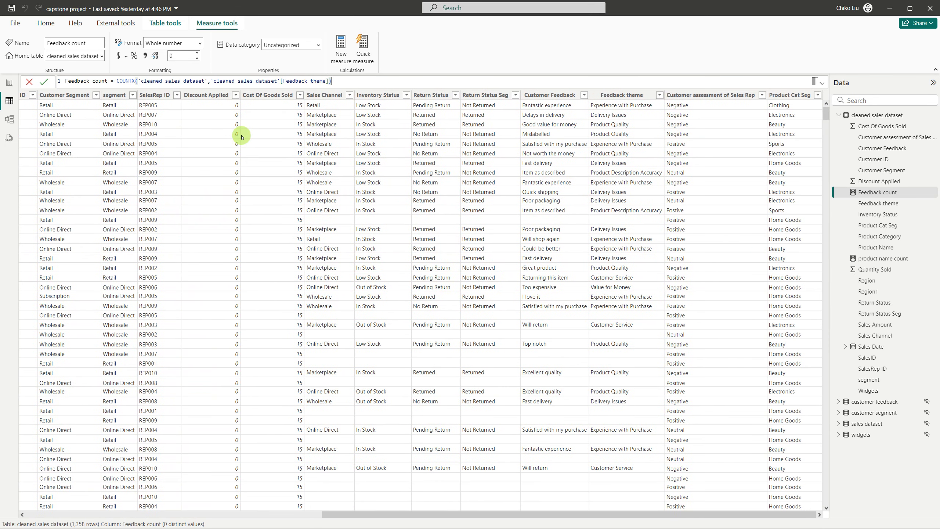
scroll(242, 137, "left", 6)
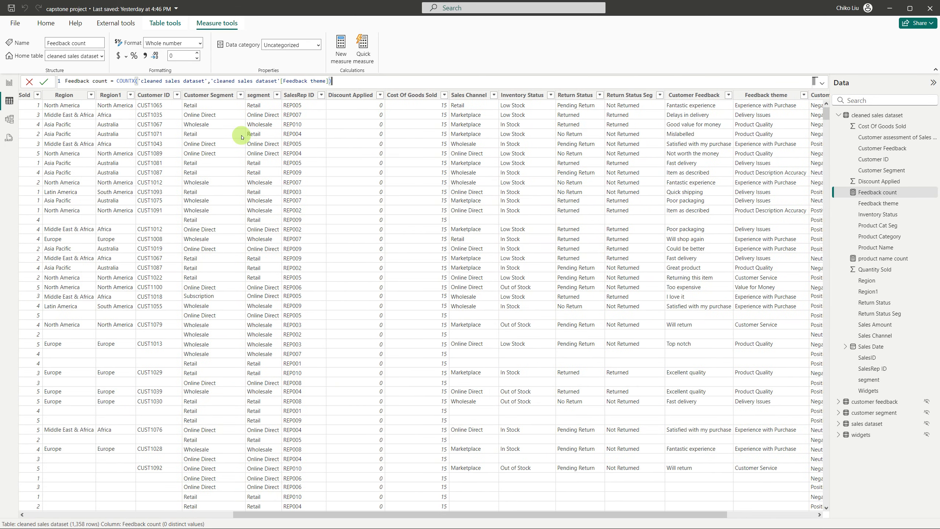
scroll(241, 137, "left", 4)
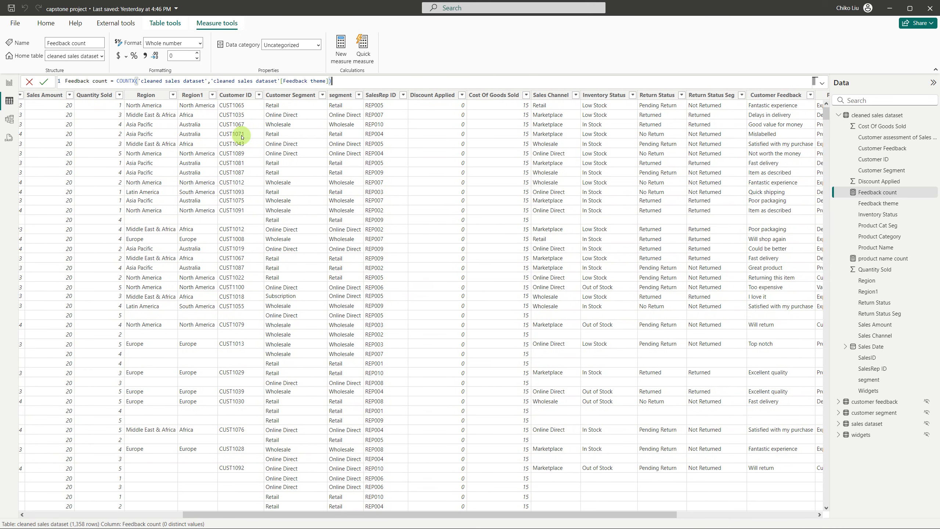
Look through the cleaned sales dataset's columns between Customer Feedback and Widgets for sales, cost and discount fields
scroll(243, 137, "left", 3)
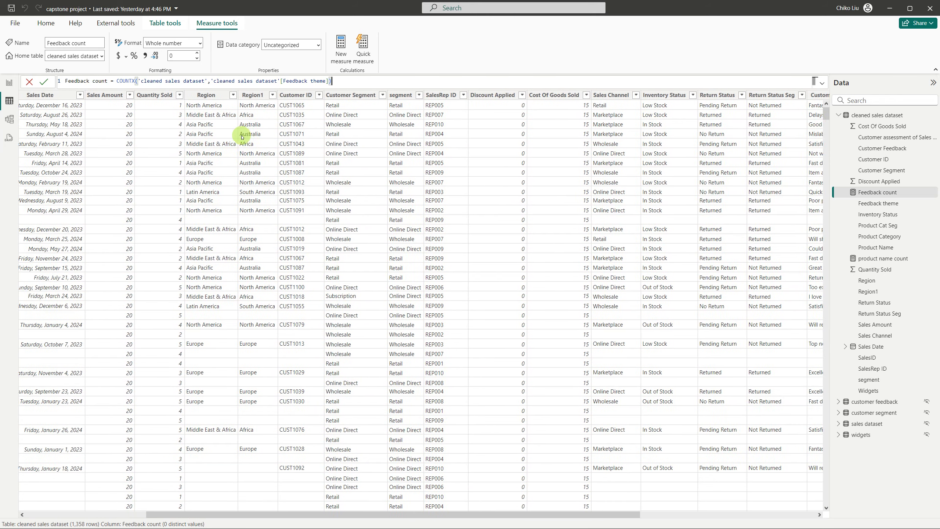
scroll(243, 137, "left", 2)
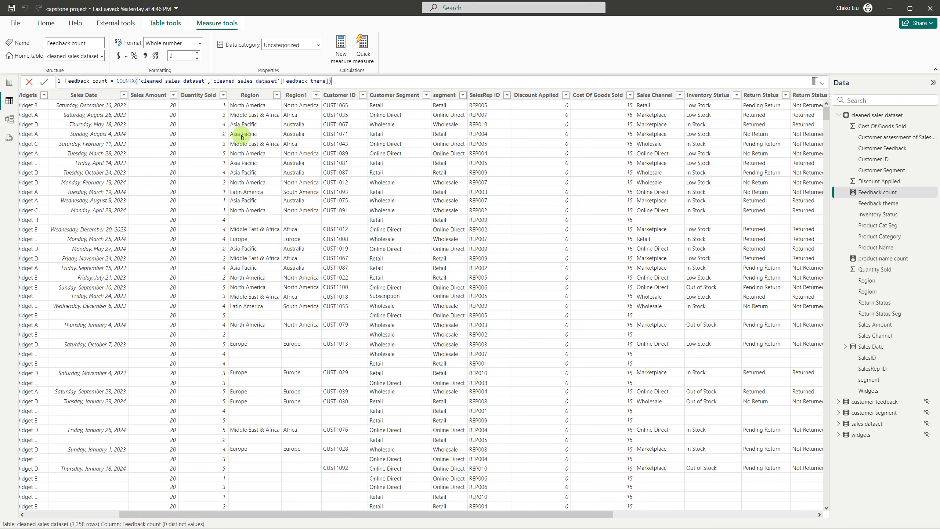
scroll(242, 137, "left", 1)
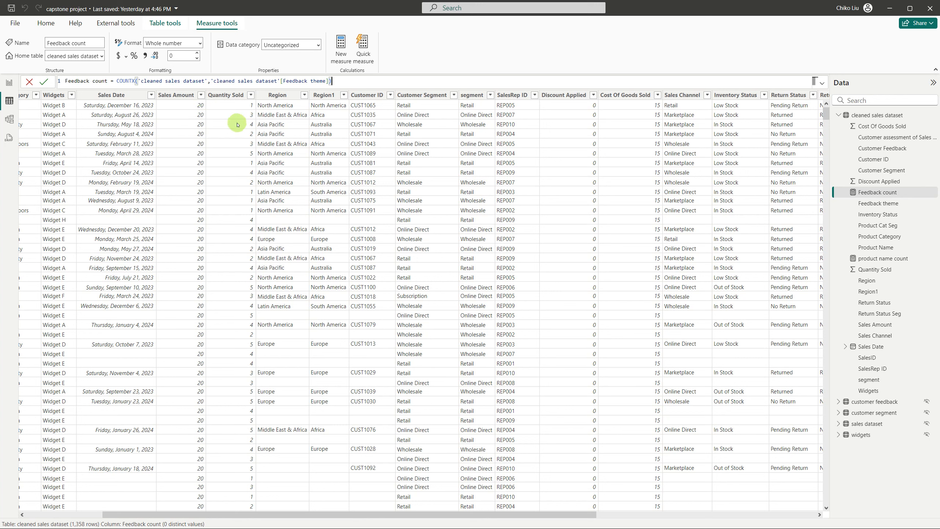
scroll(238, 124, "left", 1)
scroll(238, 125, "left", 5)
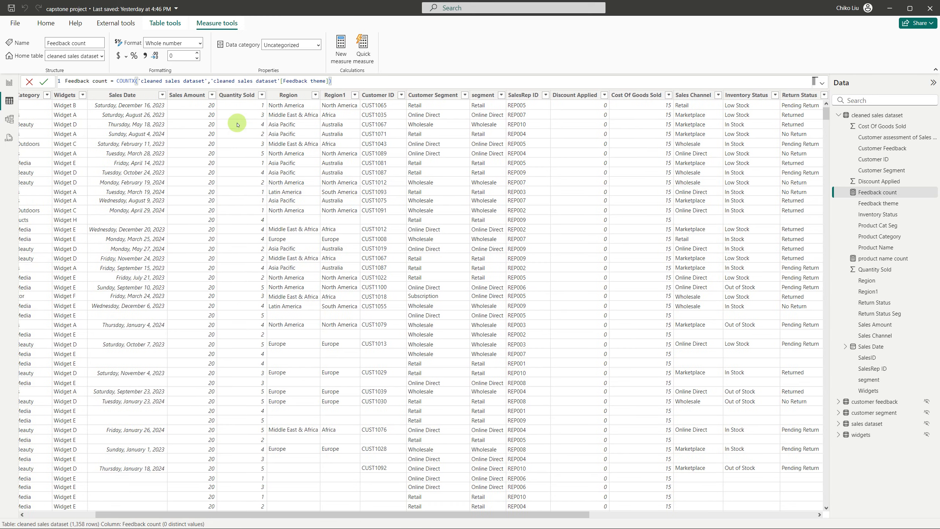
scroll(237, 124, "right", 5)
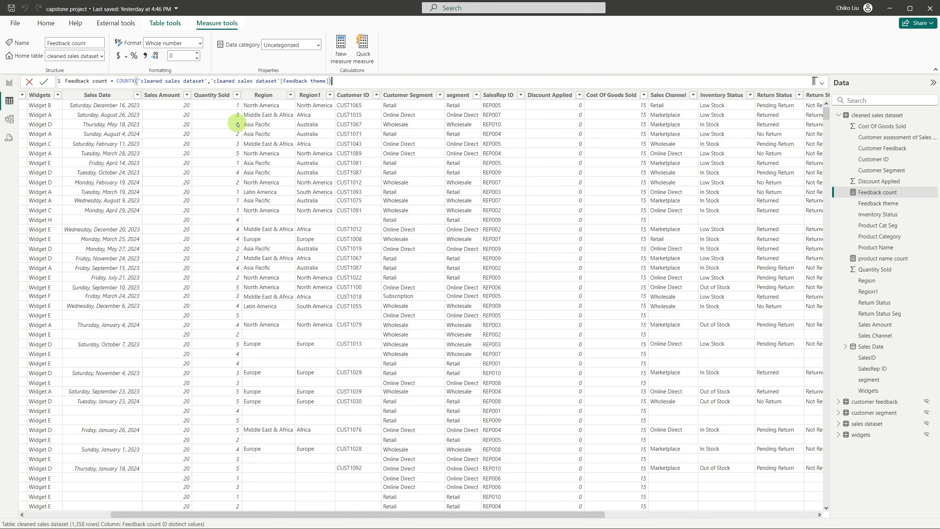
Switch to the capstone PDF in Firefox and step through the "scatter" matches, reading the price and profit margin plot tasks
key("alt+Tab")
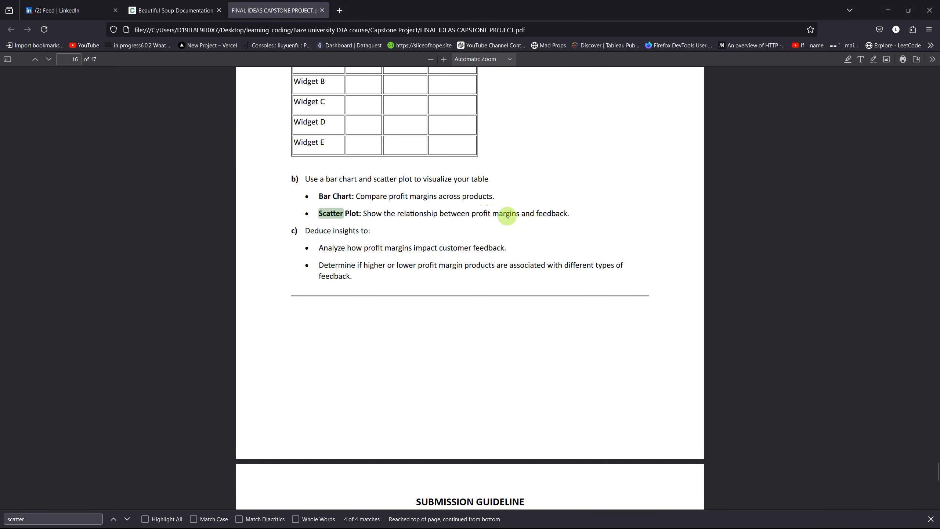
left_click(114, 517)
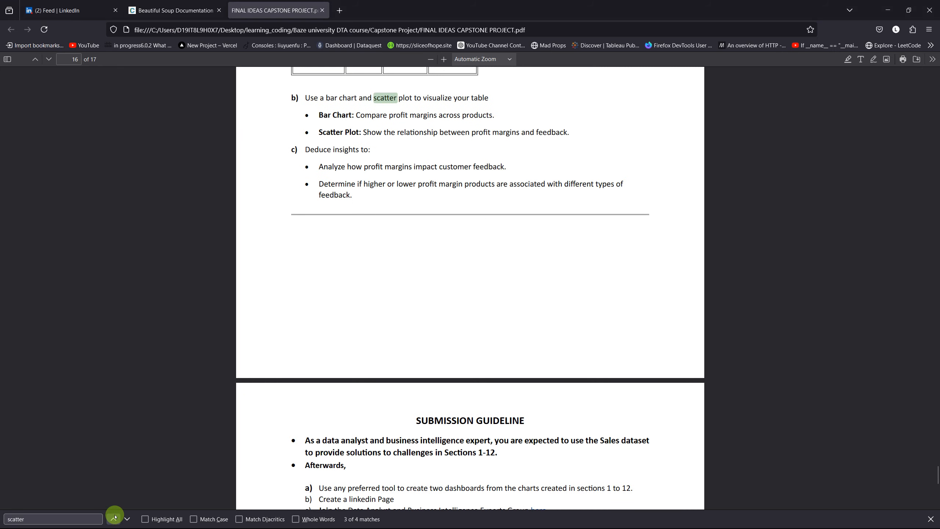
left_click(115, 517)
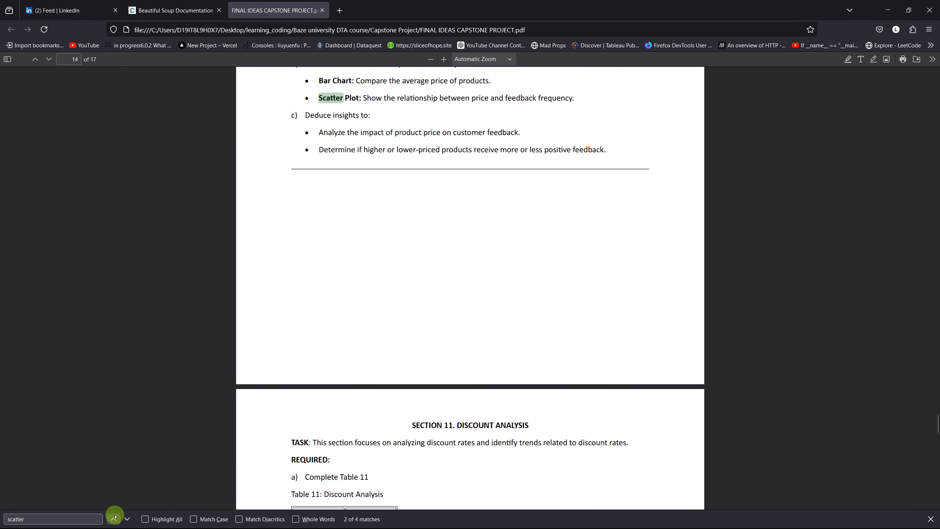
left_click(115, 517)
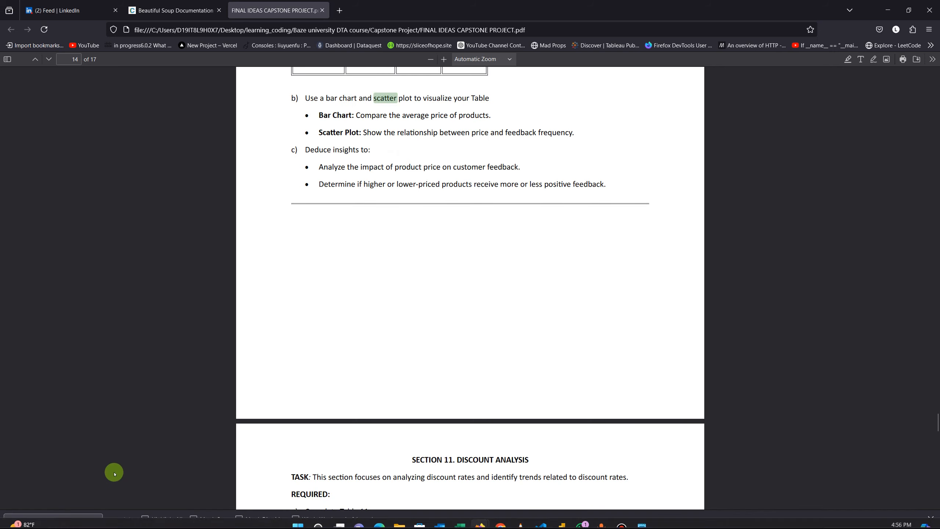
left_click(114, 519)
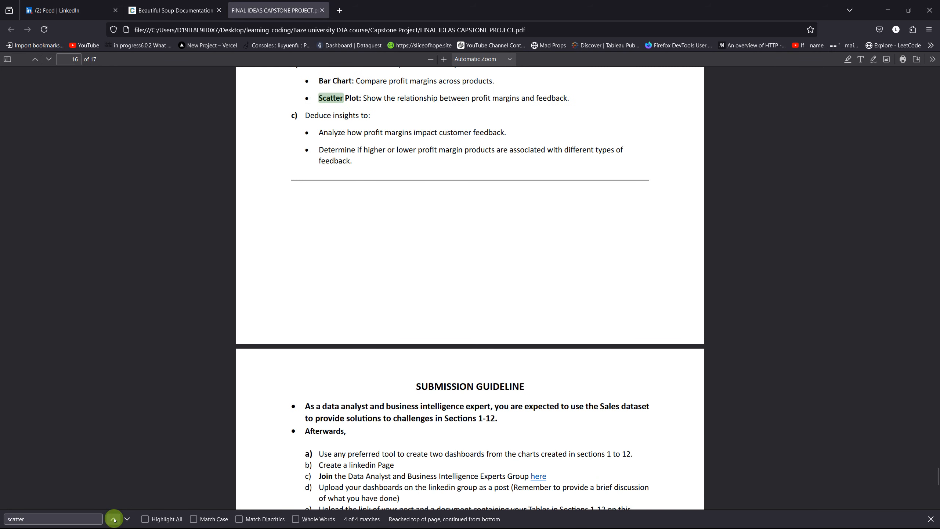
scroll(364, 261, "up", 2)
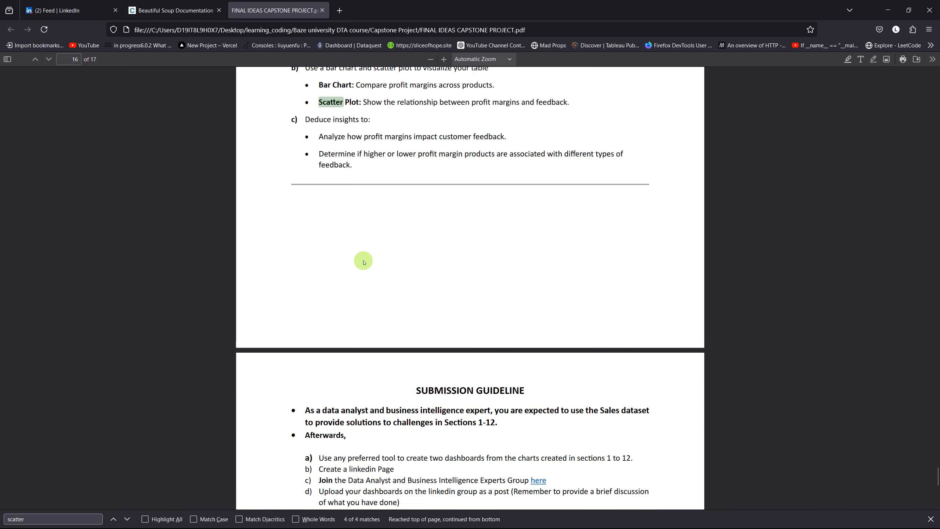
scroll(364, 263, "up", 1)
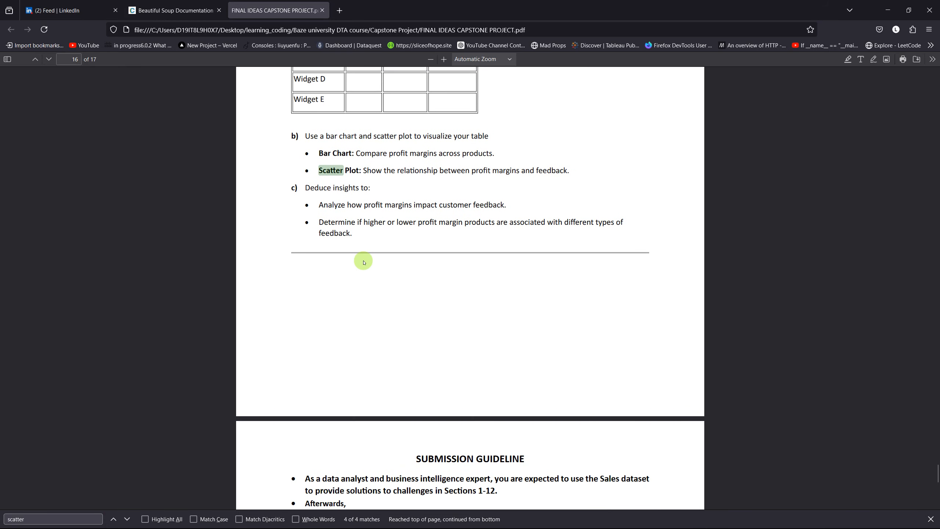
Return to Power BI and format the Discount Applied column as a percentage with one decimal place
key("alt+Tab")
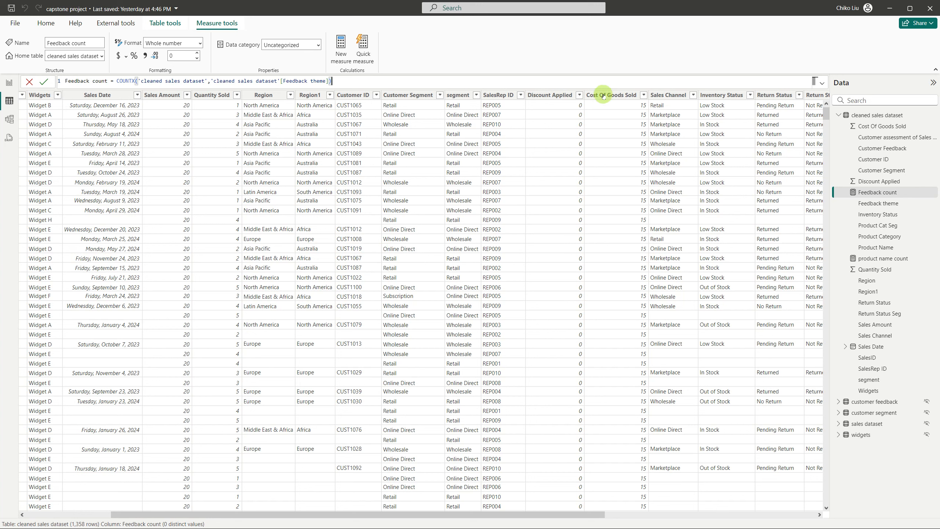
left_click(551, 94)
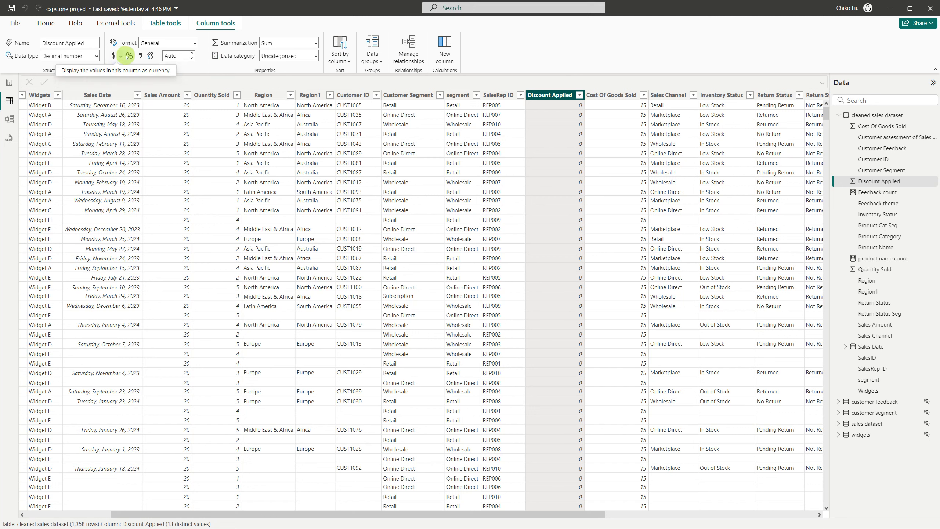
left_click(130, 57)
left_click(192, 58)
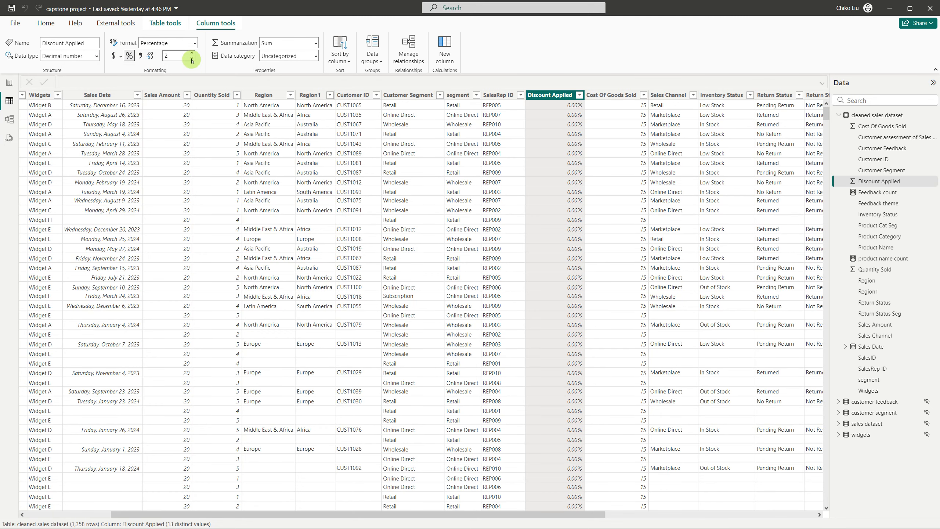
left_click(193, 60)
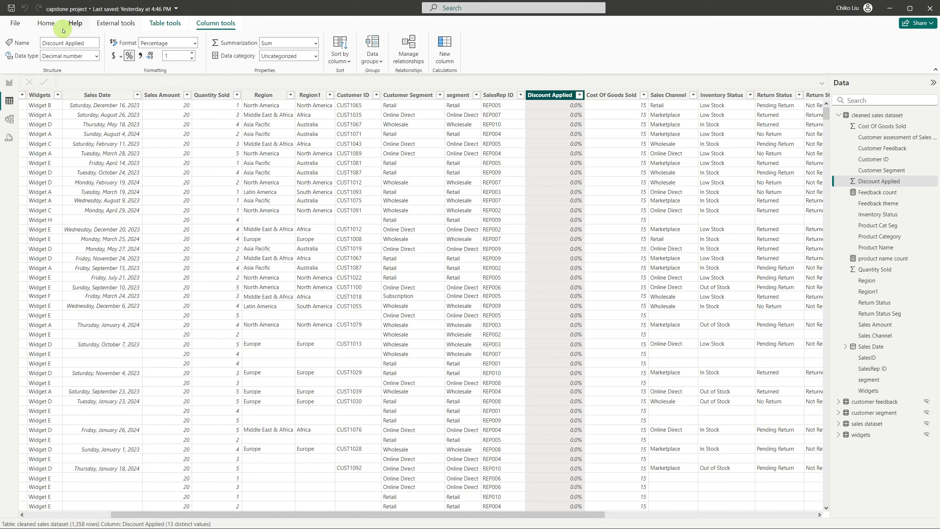
Open the report's queries in the Power Query Editor
left_click(46, 24)
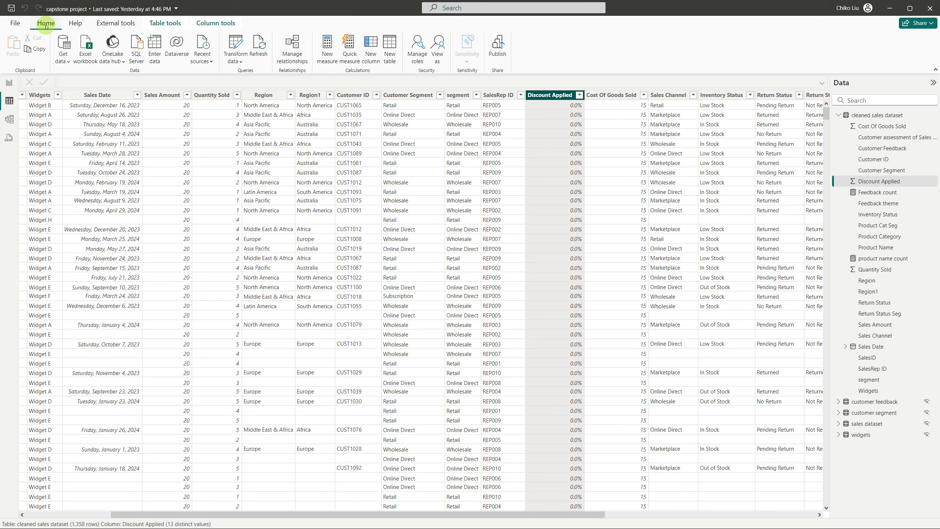
left_click(238, 44)
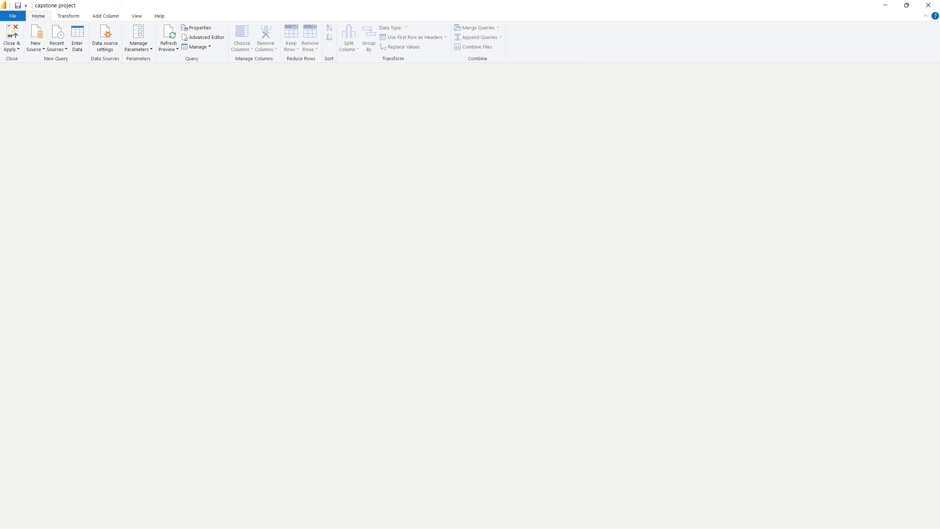
Switch to Firefox and search Google in a new tab for "CALCULATION OF PROFIT MARGIN" to read the formula
key("alt+Tab")
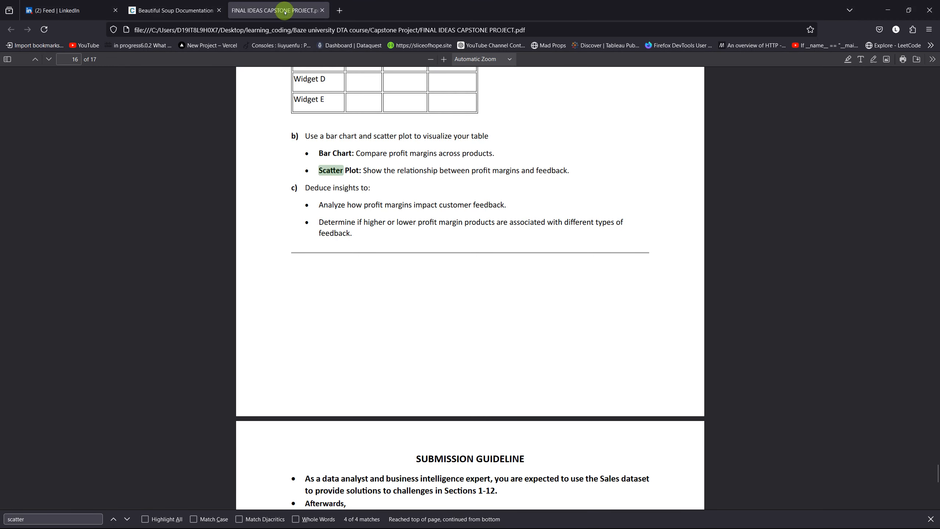
left_click(339, 11)
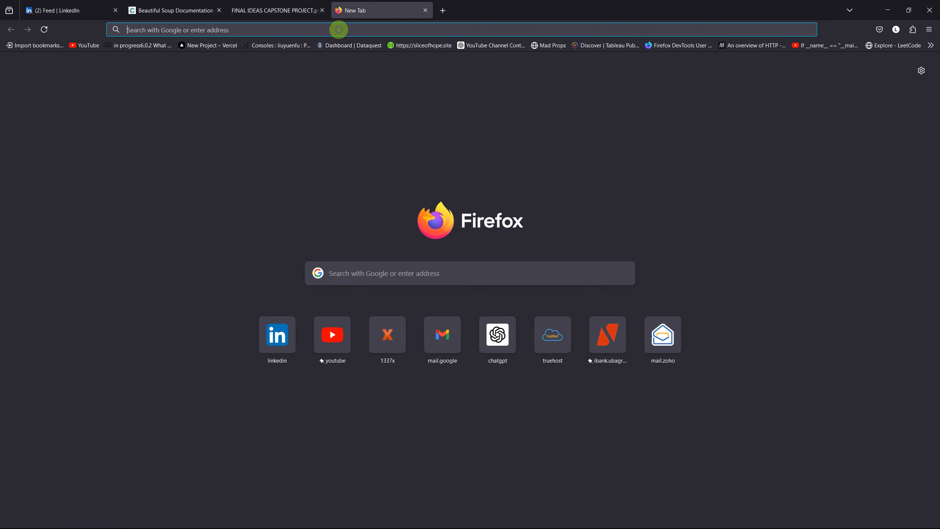
left_click(339, 29)
type("CACLU")
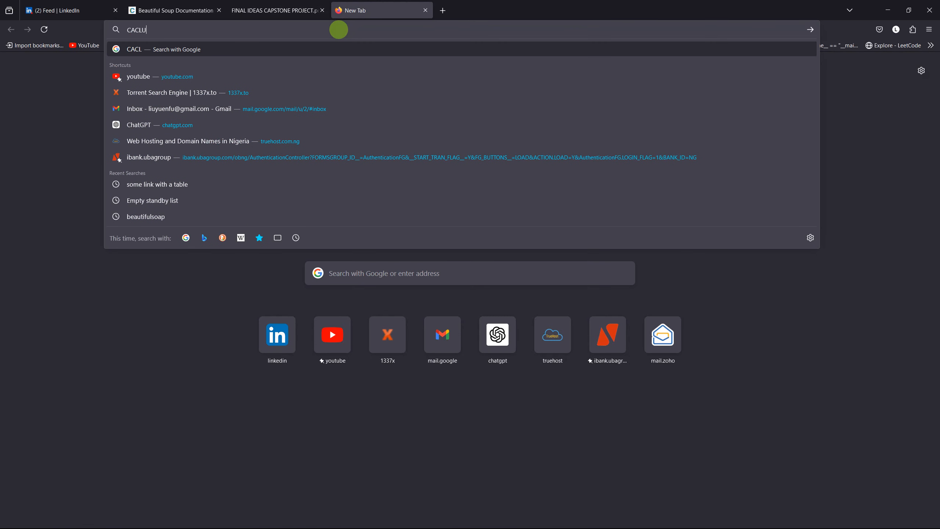
key("BackSpace")
key("BackSpace")
type("ULAT")
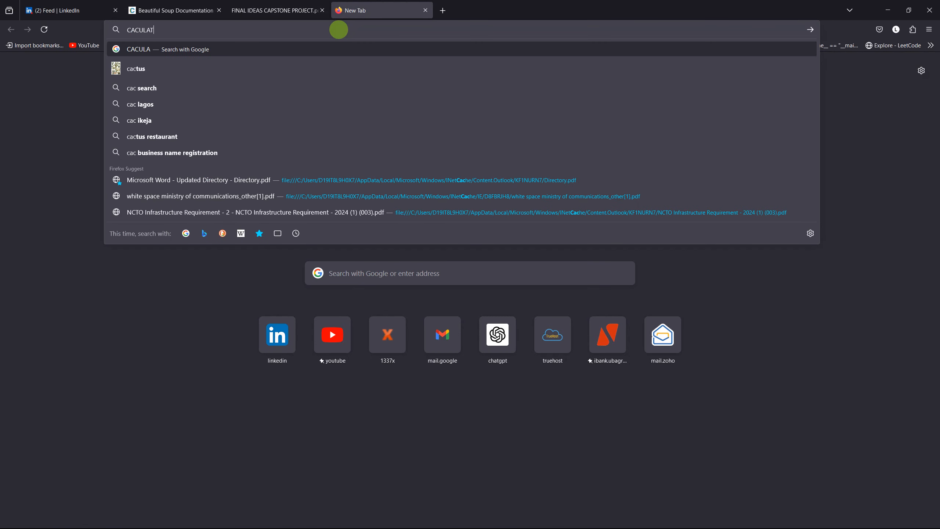
type("ION FO PROFIT")
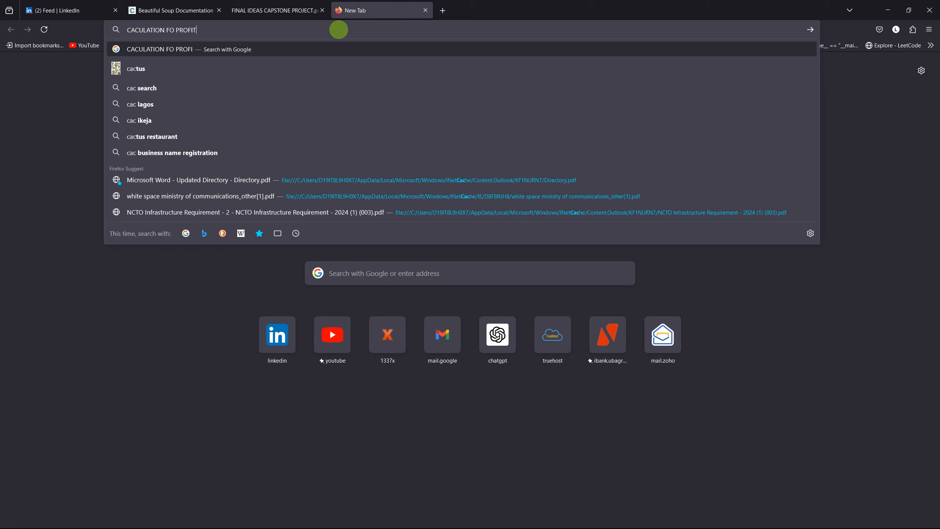
type(" MARGIN")
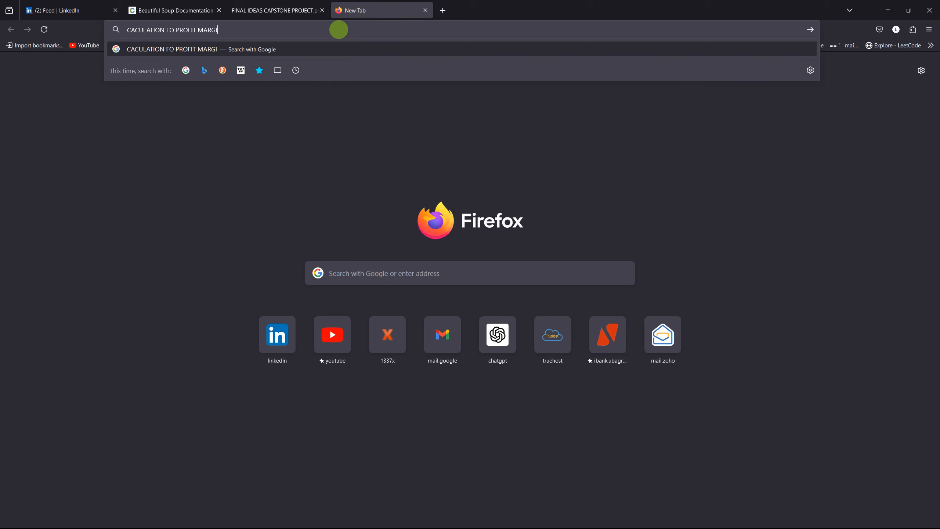
key("Return")
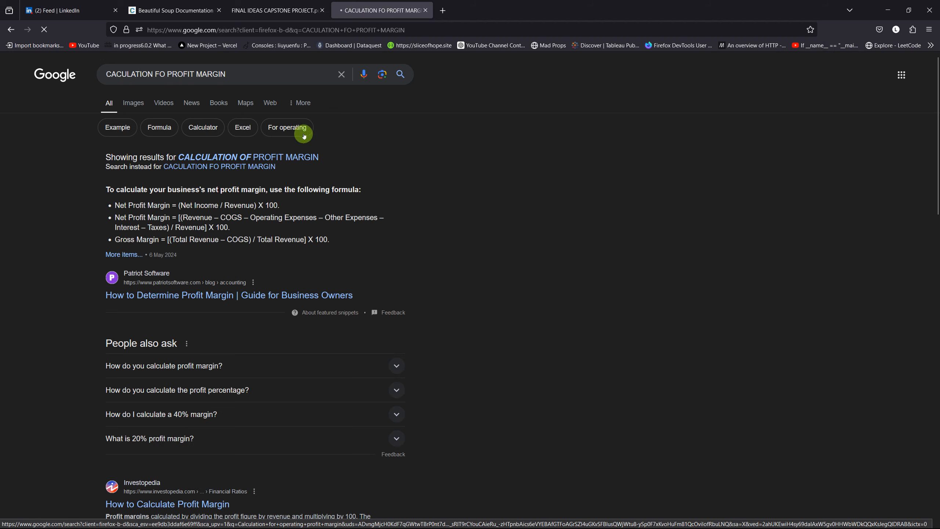
left_click(279, 158)
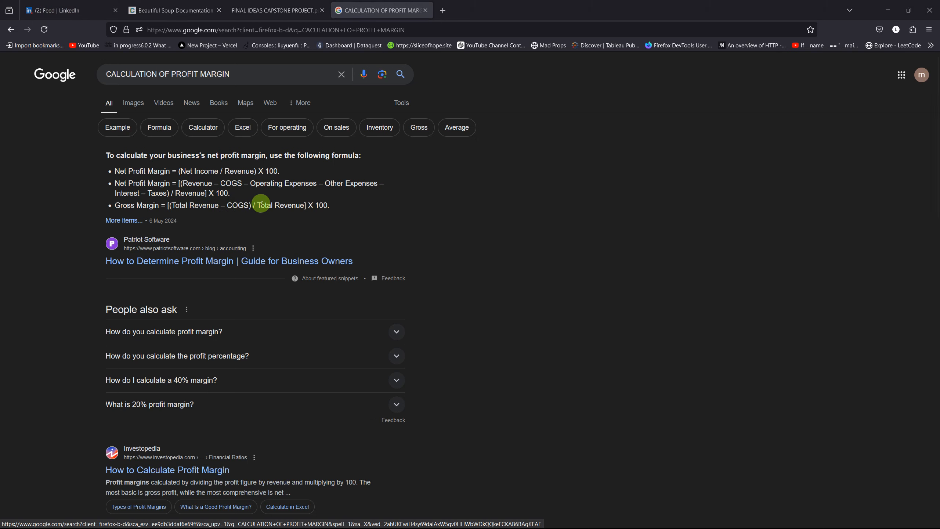
Return to the Power Query Editor and start a custom column named "Profit Margin" in the sales dataset query
key("alt+Tab")
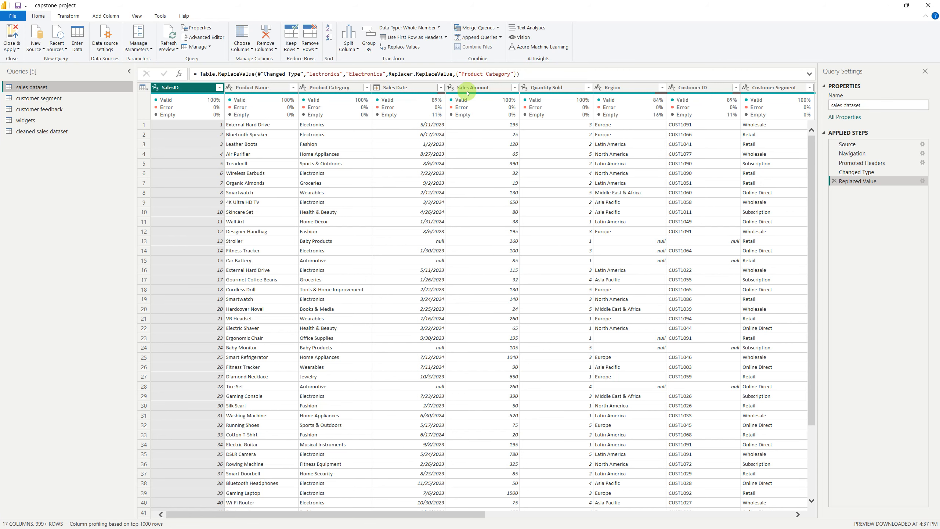
scroll(492, 135, "right", 3)
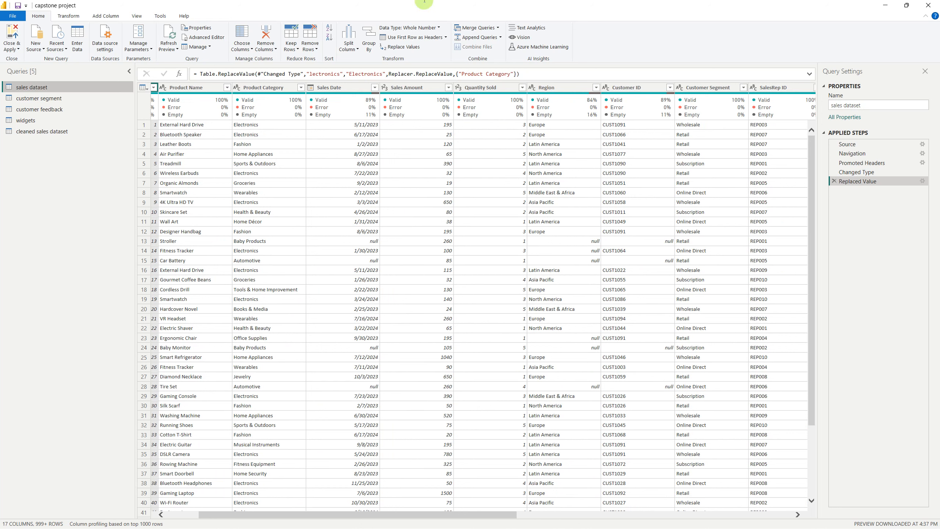
left_click(97, 15)
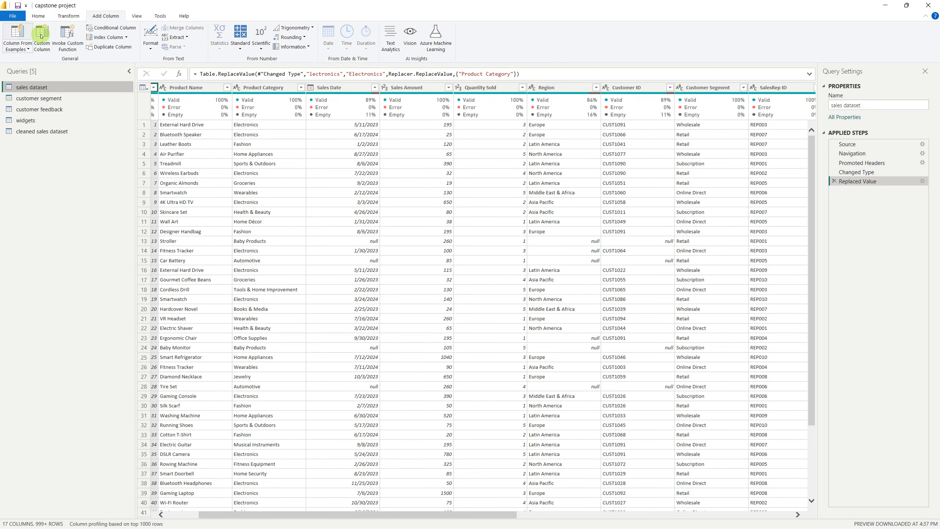
left_click(44, 39)
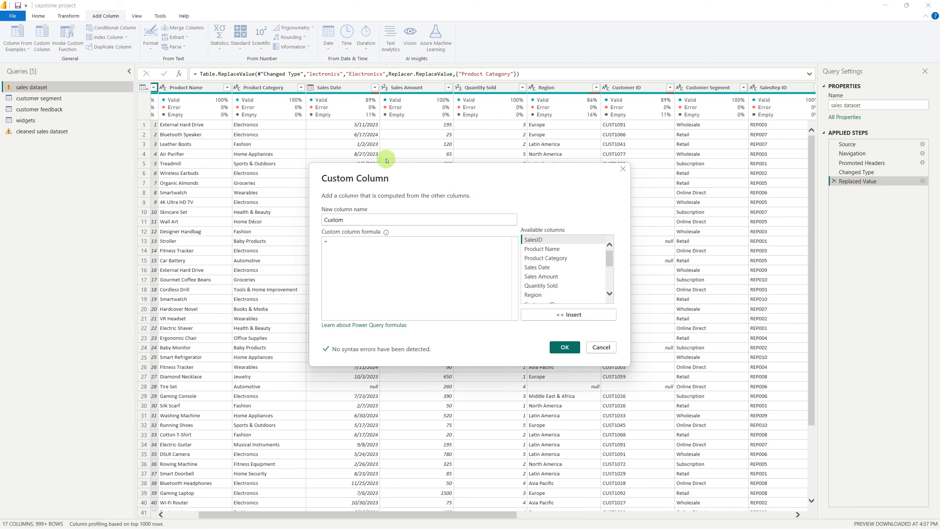
left_click_drag(367, 220, 327, 220)
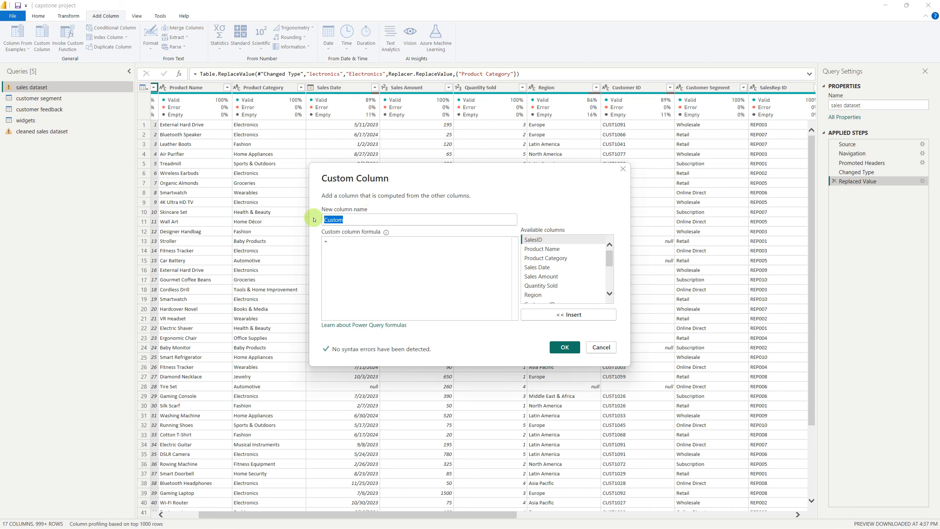
type("Profit Margin")
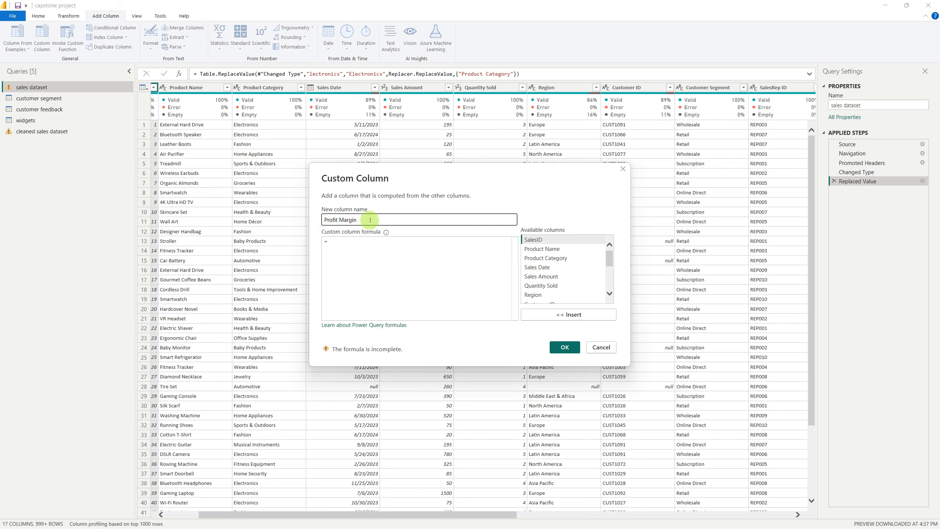
Enter the Profit Margin formula as [Sales Amount]/[Cost Of Goods Sold])/[Sales Amount], using the suggested column names
left_click(379, 246)
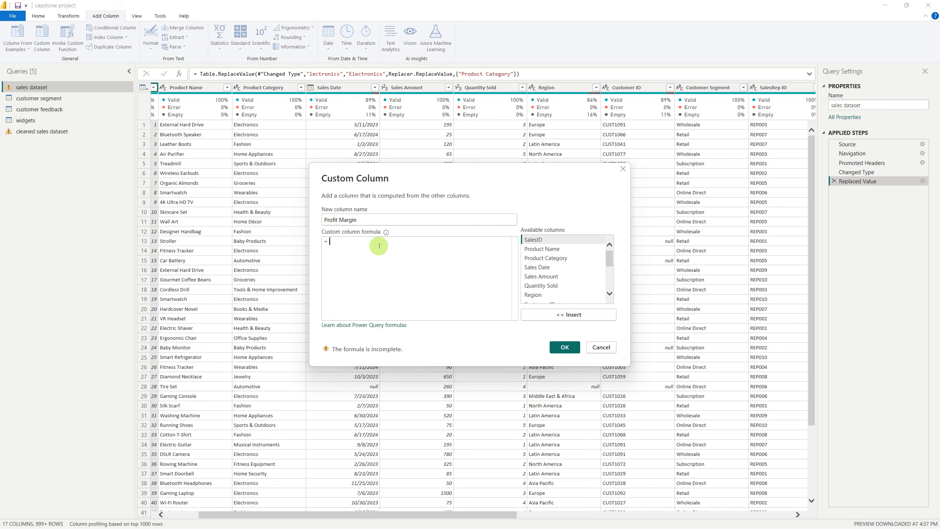
type("sales")
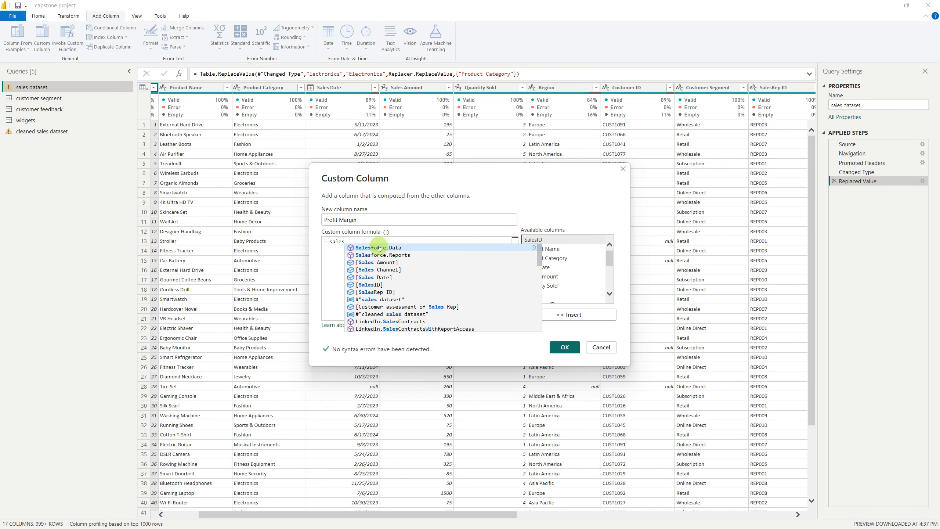
key("Down")
key("Down")
key("Return")
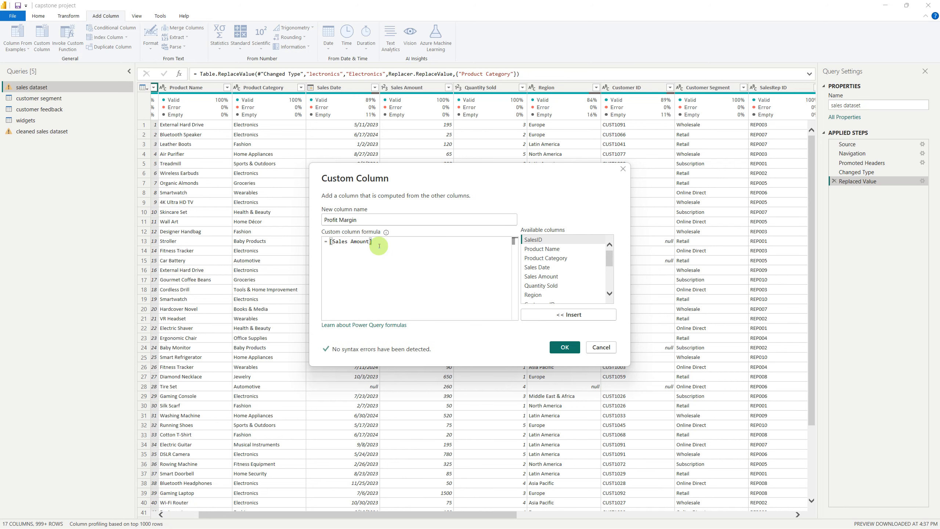
type("/c")
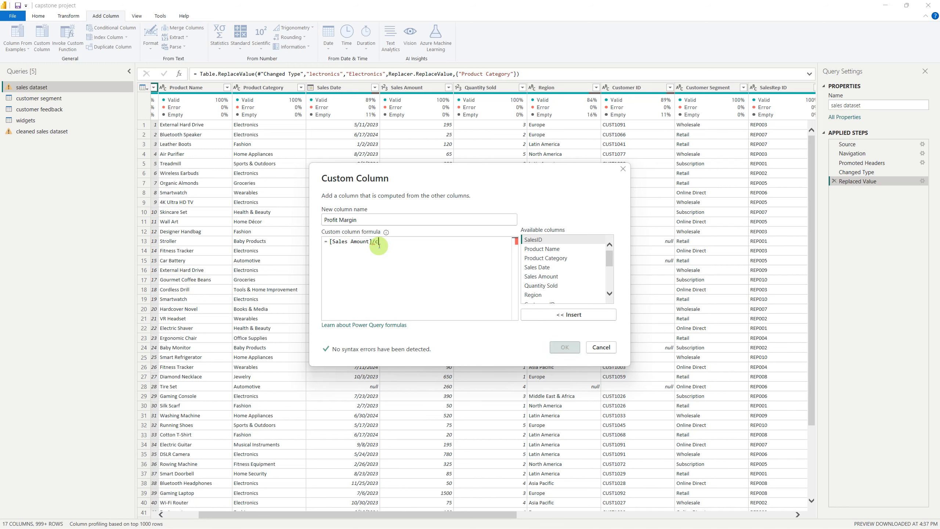
type("ost of")
key("Return")
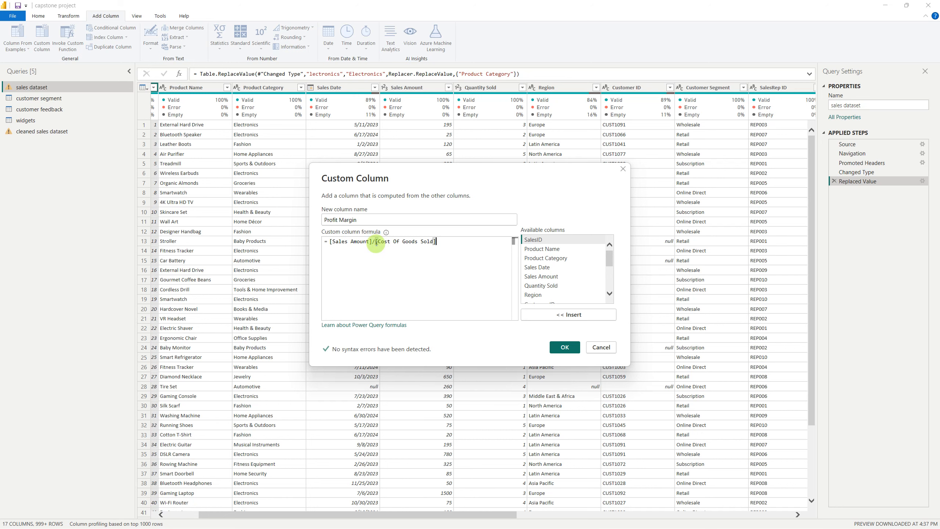
type(")")
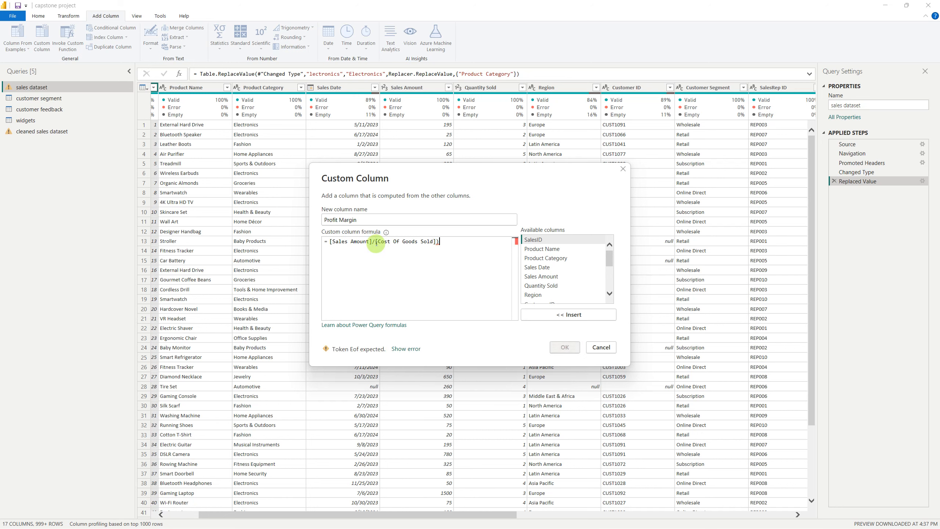
type("/sale")
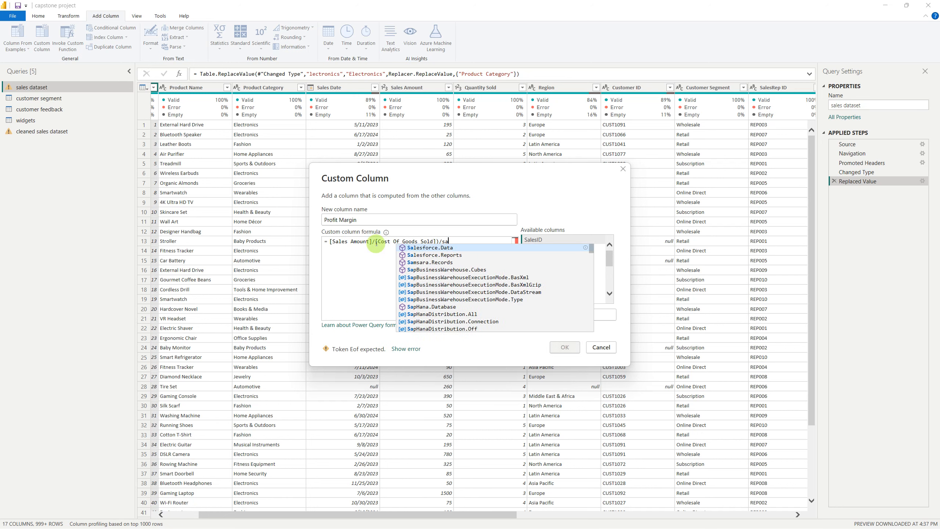
key("Down")
key("Down")
key("Tab")
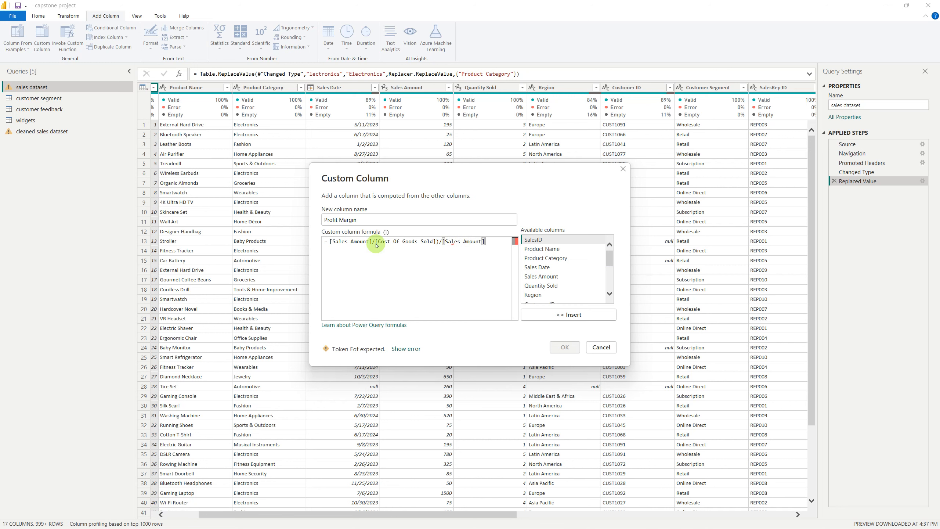
Correct the formula to ([Sales Amount]-[Cost Of Goods Sold])/[Sales Amount] and add the Profit Margin column to the sales dataset query
key("Left")
key("Left")
key("Left")
key("Left")
key("Left")
key("Left")
key("Left")
key("Left")
key("Left")
key("Left")
key("Left")
key("Left")
key("Left")
key("BackSpace")
type("-")
key("Left")
key("Left")
key("Left")
key("Left")
type("(")
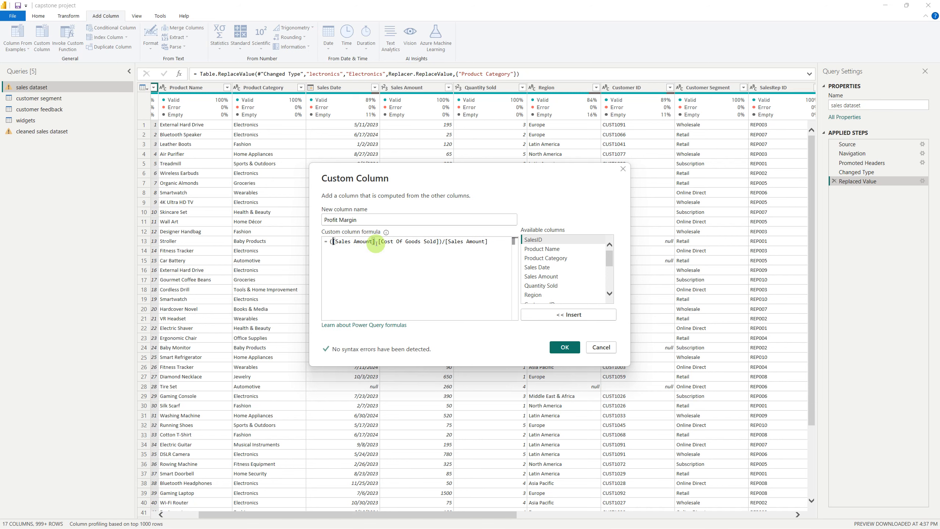
left_click(565, 349)
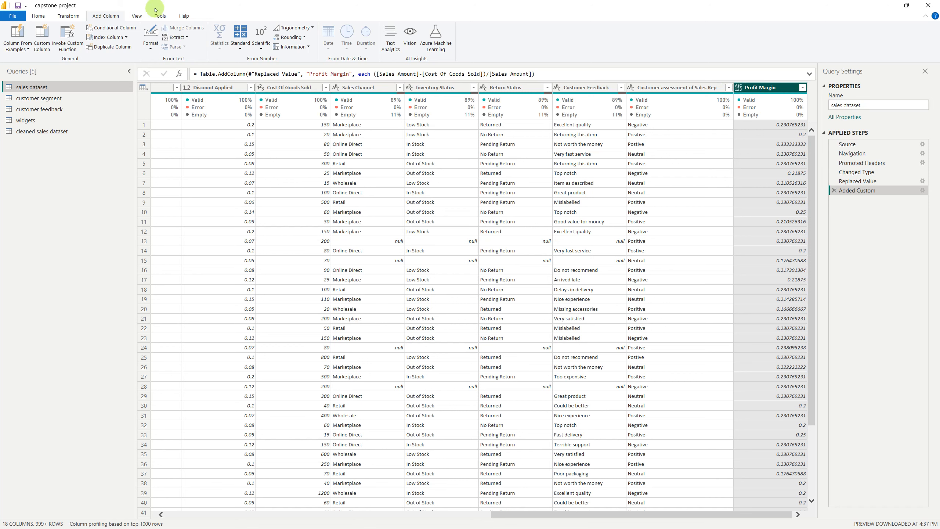
Reopen the Added Custom step to review the Profit Margin formula and close it without changes
left_click(38, 16)
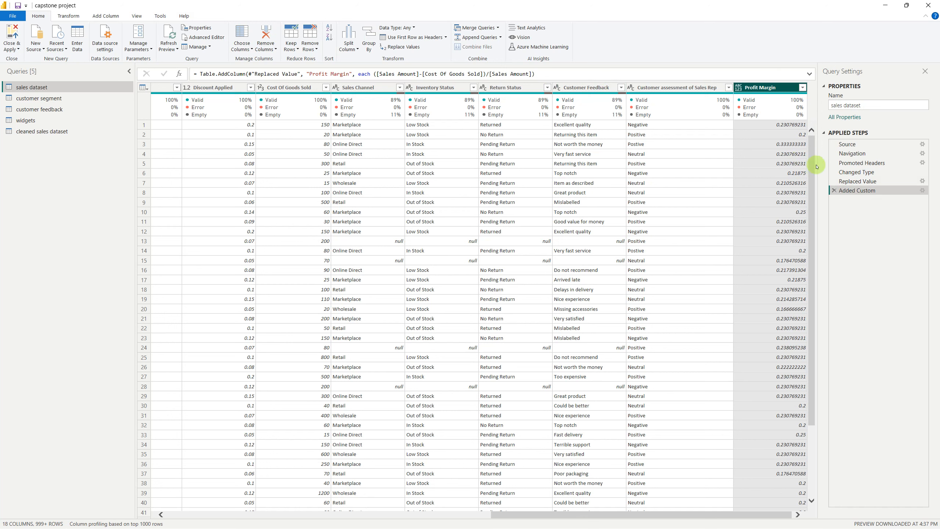
left_click(923, 191)
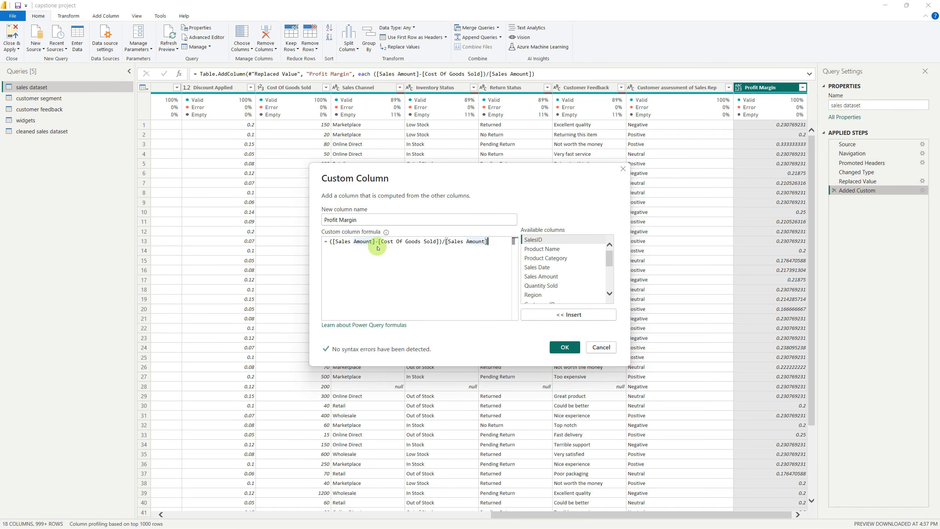
key("ctrl+a")
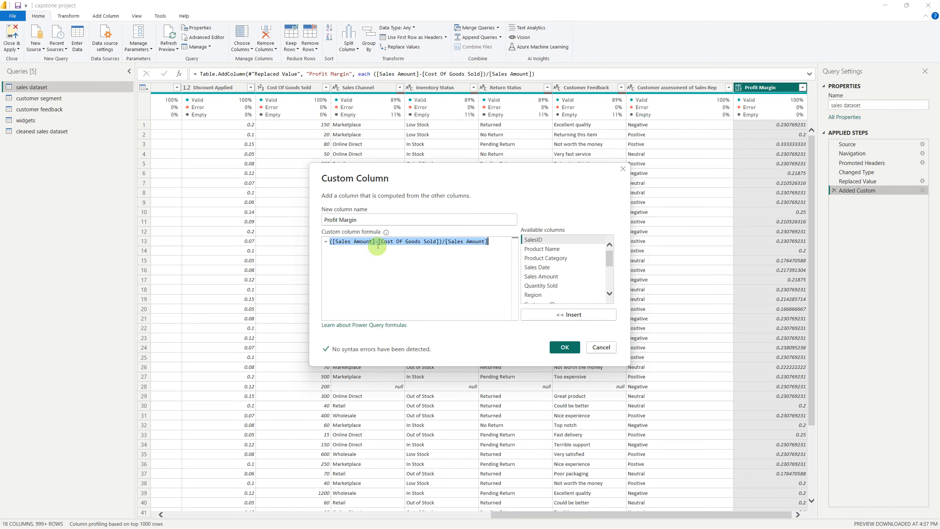
left_click(601, 348)
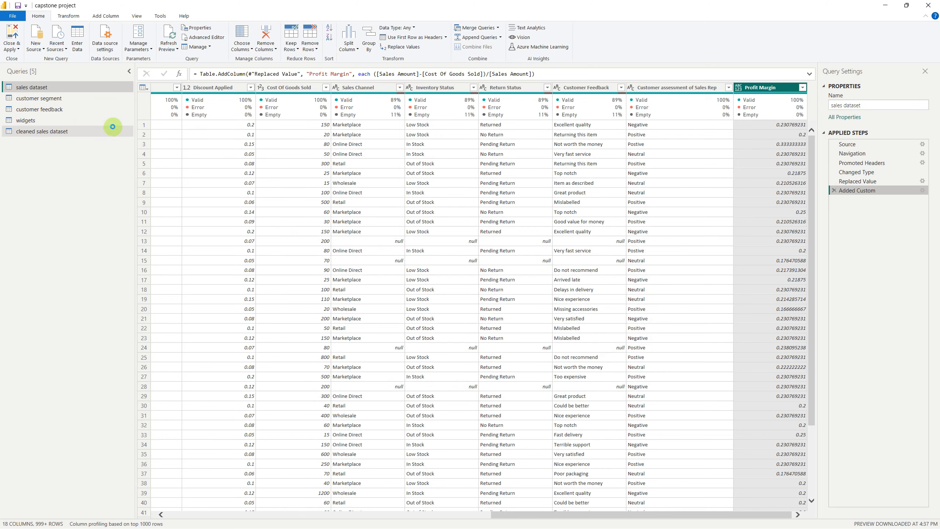
In the cleaned sales dataset query, move the Profit Margin column to the beginning of the table
left_click(76, 128)
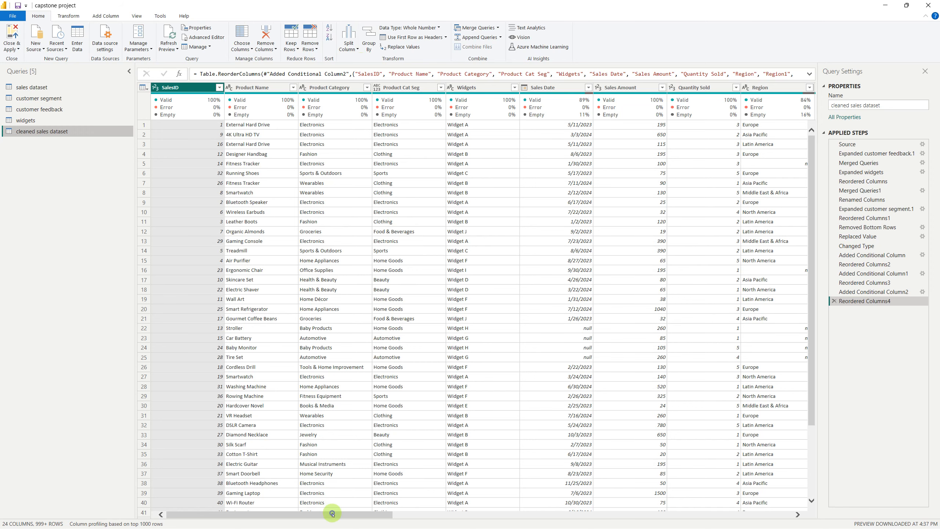
left_click_drag(332, 514, 726, 500)
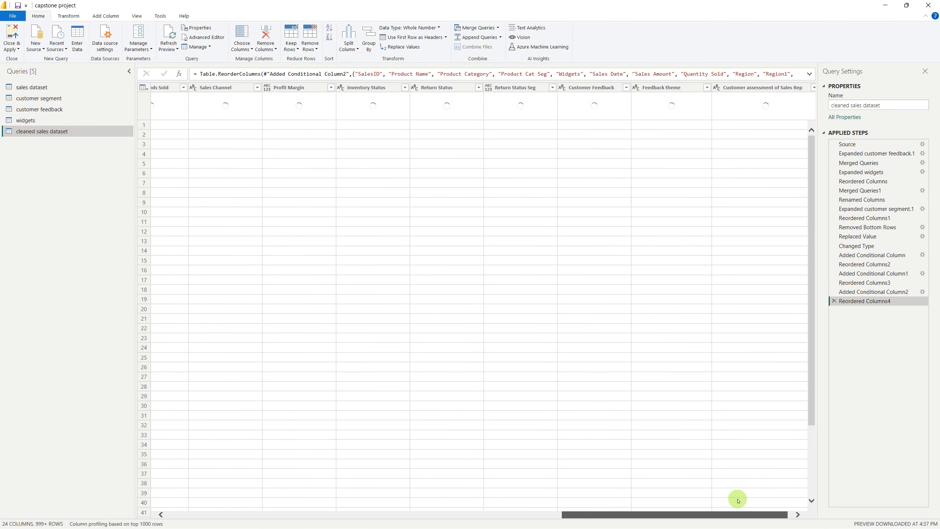
left_click_drag(715, 495, 713, 495)
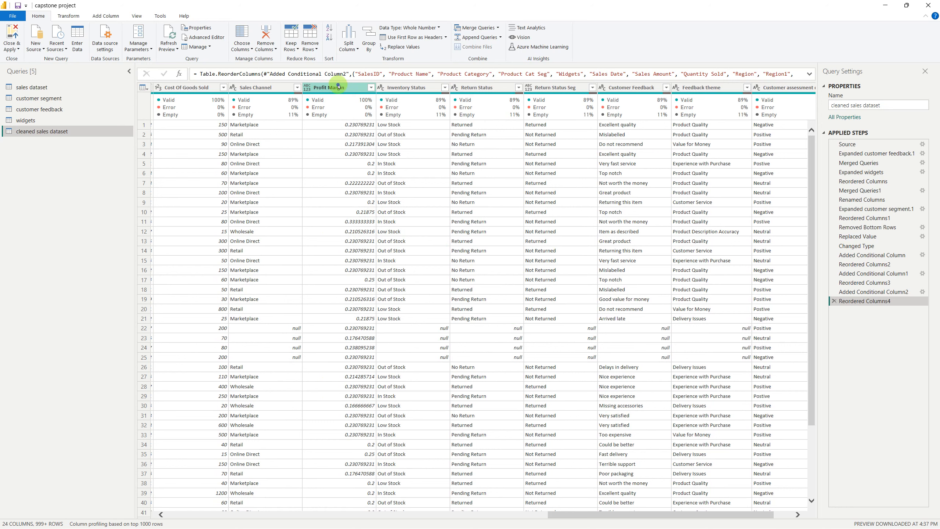
left_click(339, 87)
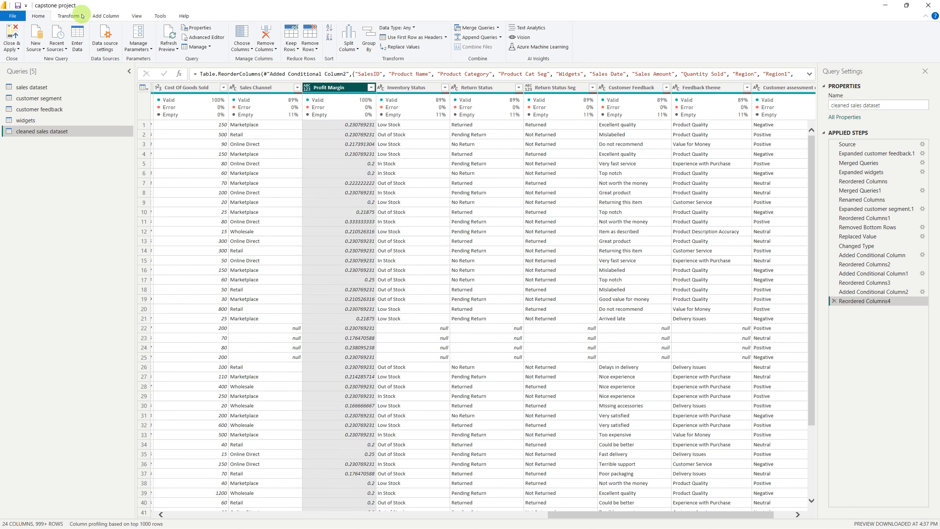
left_click(69, 15)
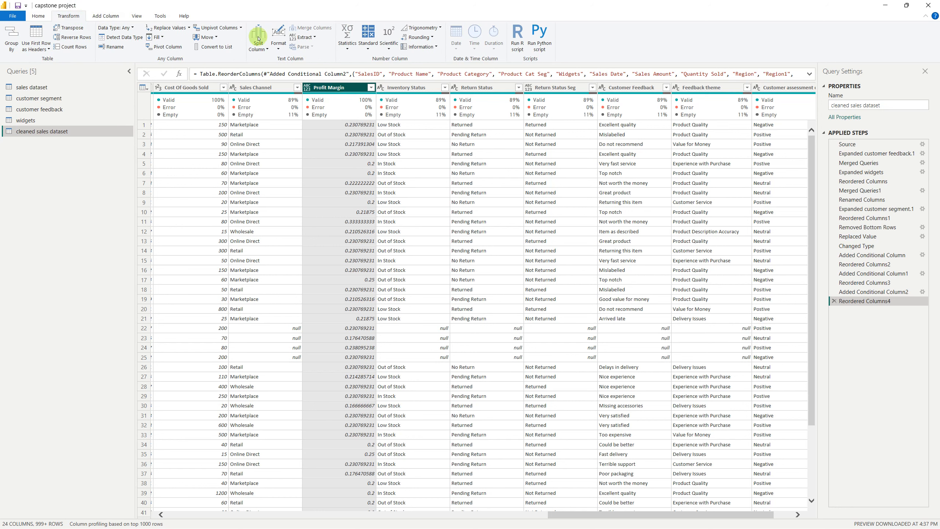
left_click(214, 37)
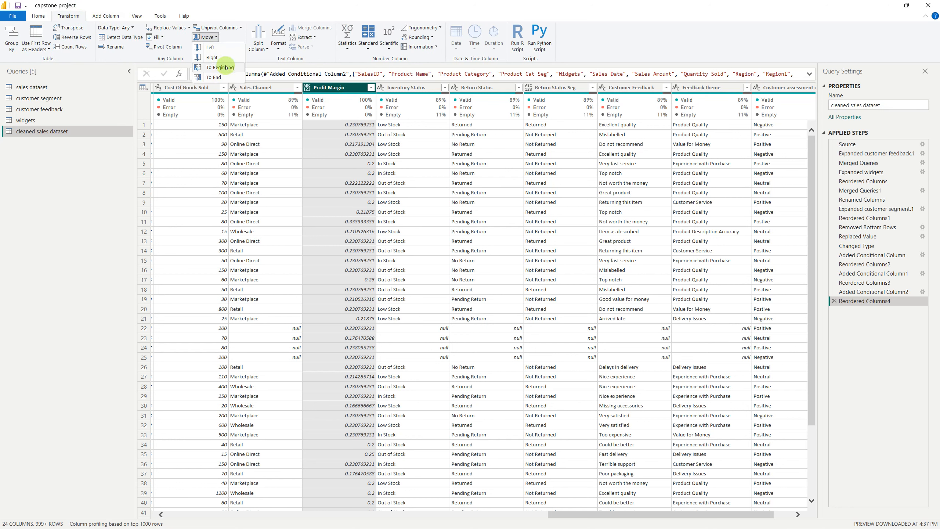
left_click(221, 68)
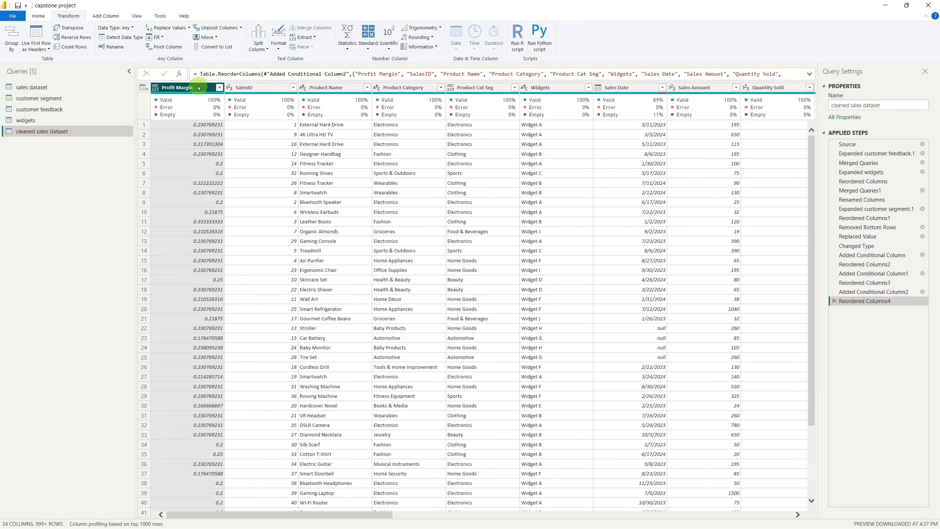
Place the Profit Margin column between Sales Amount and Quantity Sold and set its data type to Decimal Number
left_click_drag(199, 87, 754, 99)
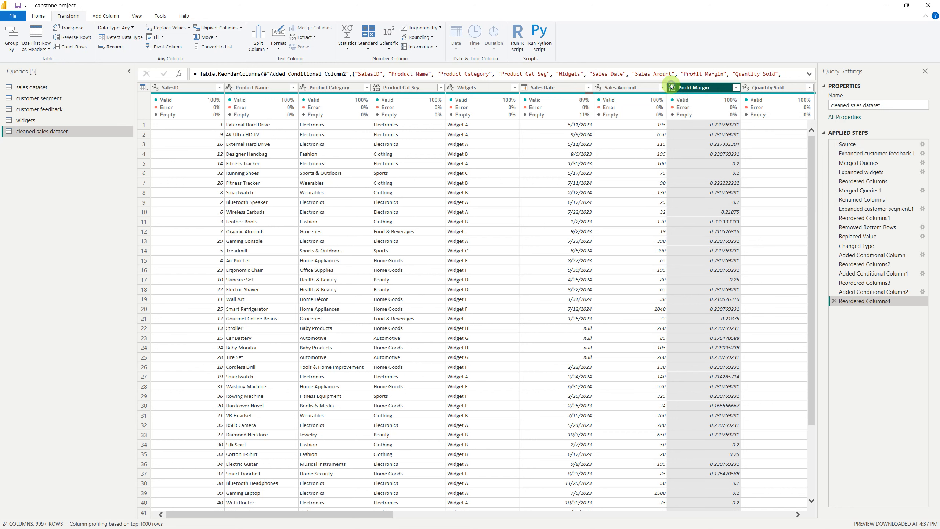
left_click(671, 87)
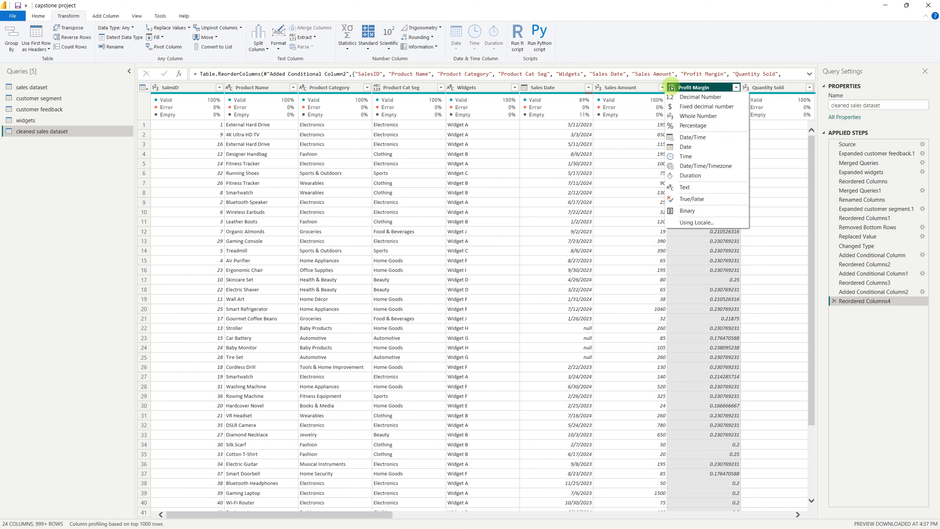
left_click(688, 99)
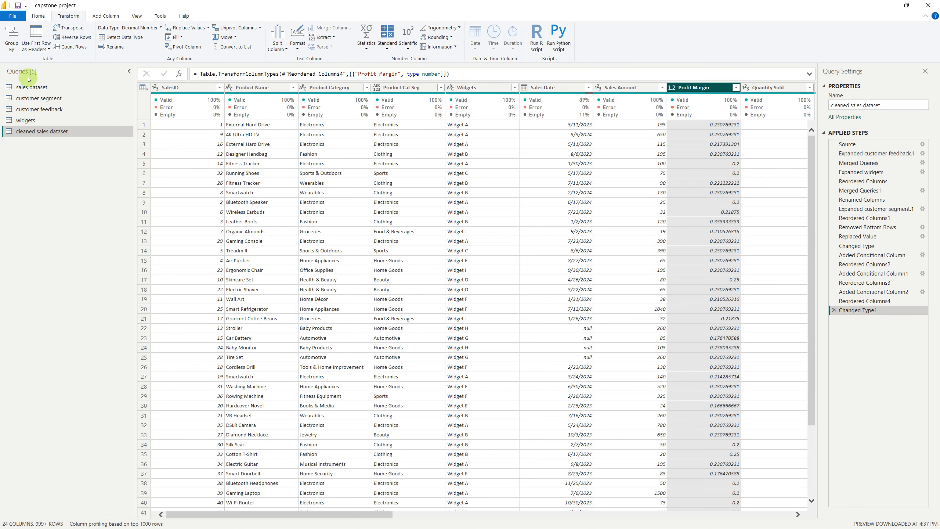
Close the Power Query Editor with the query changes applied and return to the Power BI table view
left_click(14, 21)
left_click(27, 34)
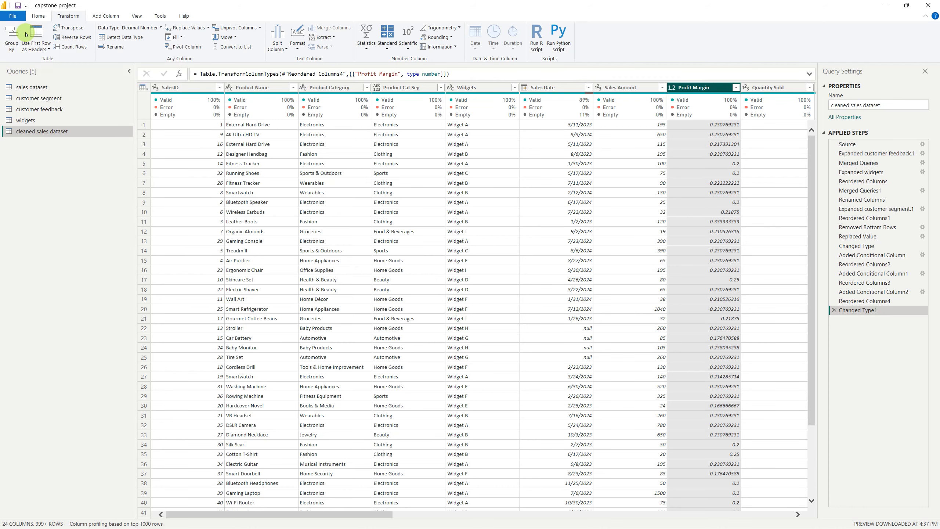
key("alt+Tab")
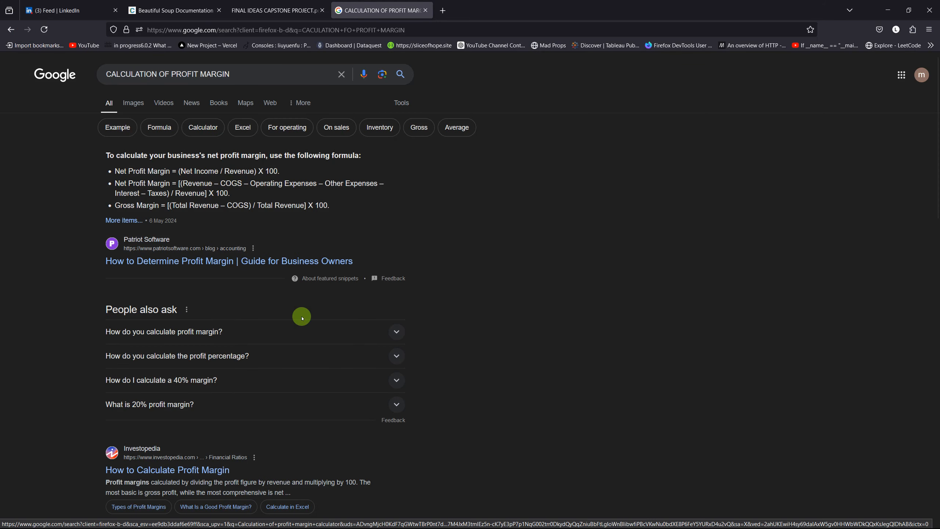
mouse_move(442, 507)
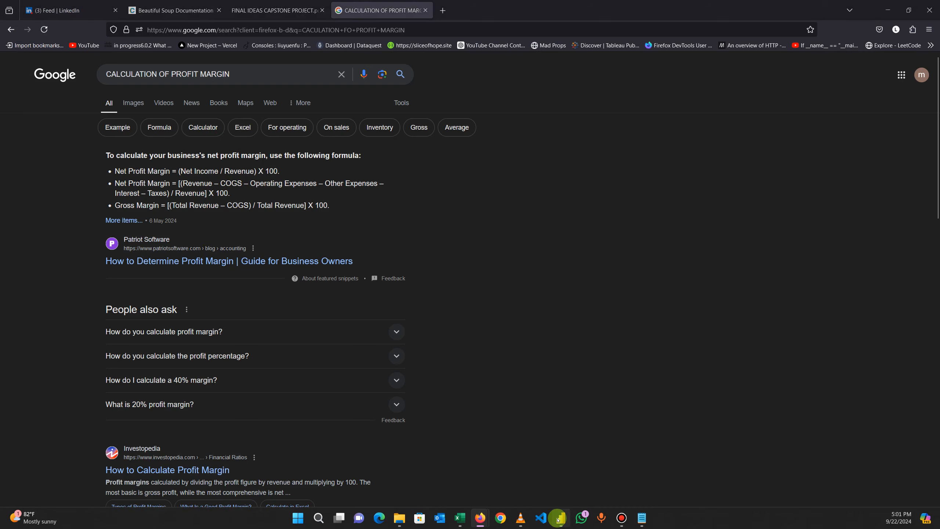
left_click(558, 519)
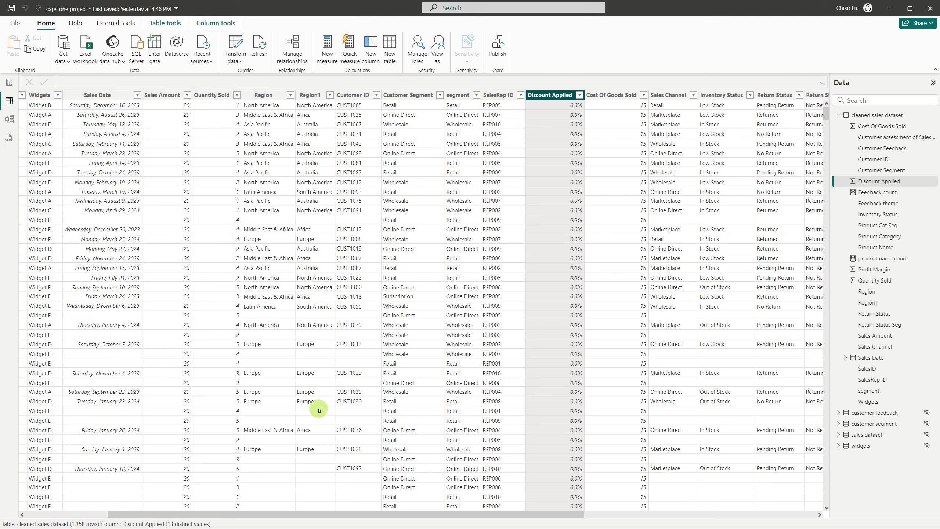
Format the Profit Margin column of the cleaned sales dataset as a percentage and return to the report view
left_click_drag(363, 512, 668, 524)
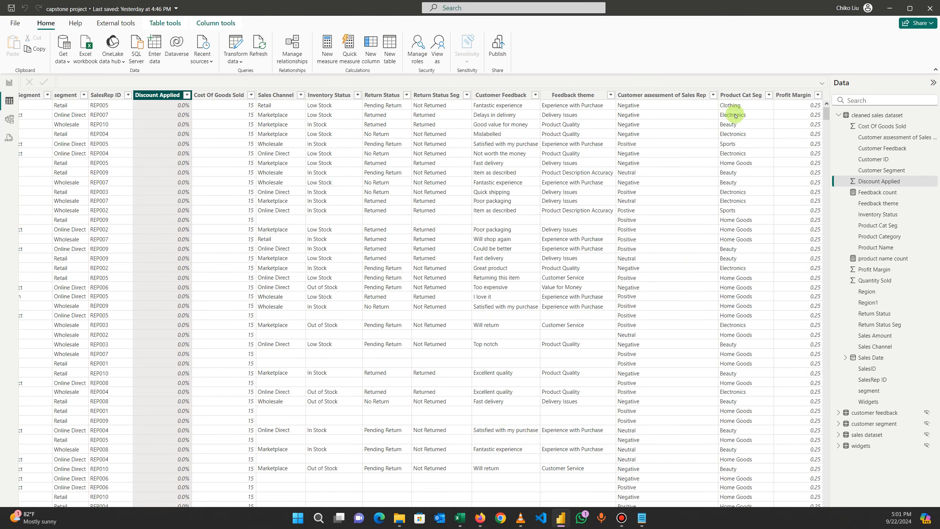
left_click(784, 96)
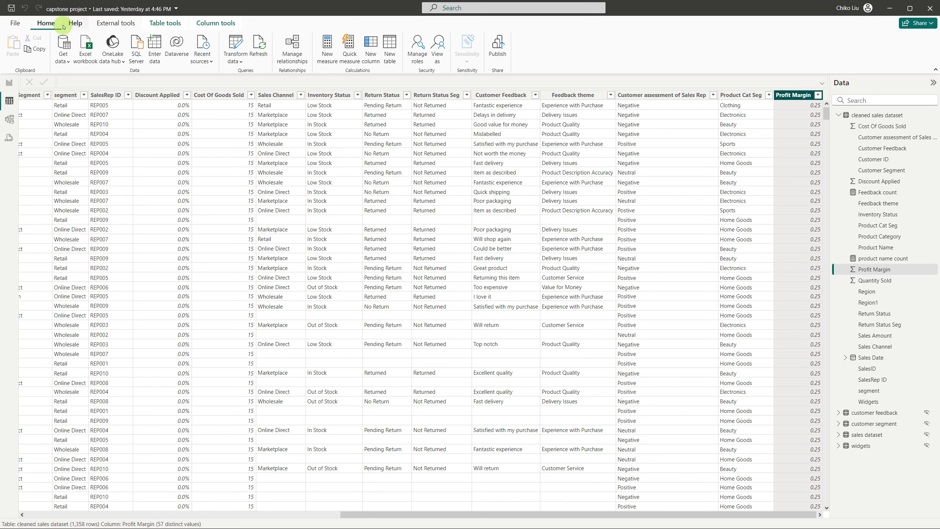
left_click(173, 25)
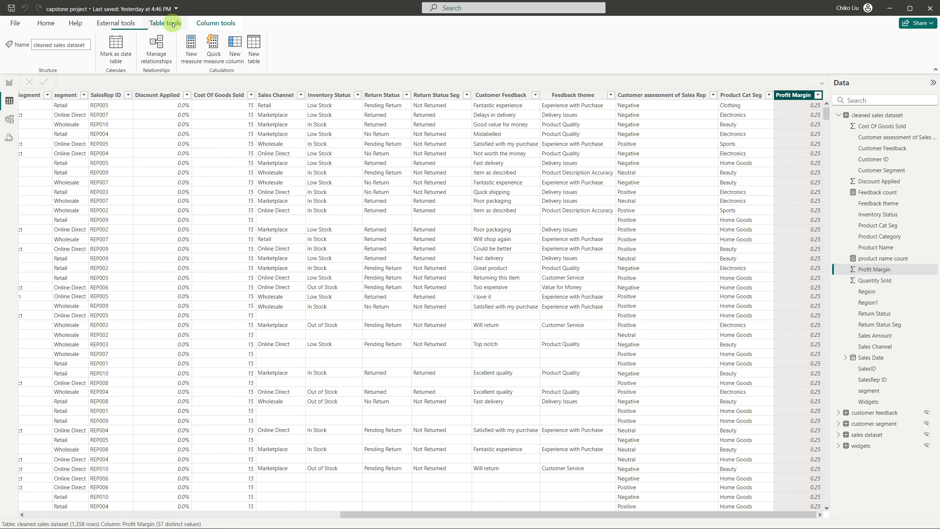
left_click(203, 27)
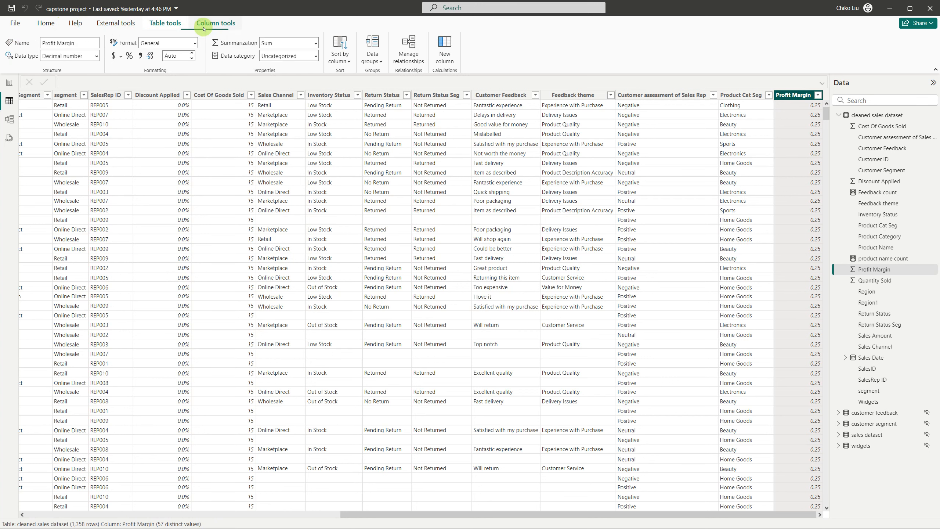
left_click(129, 55)
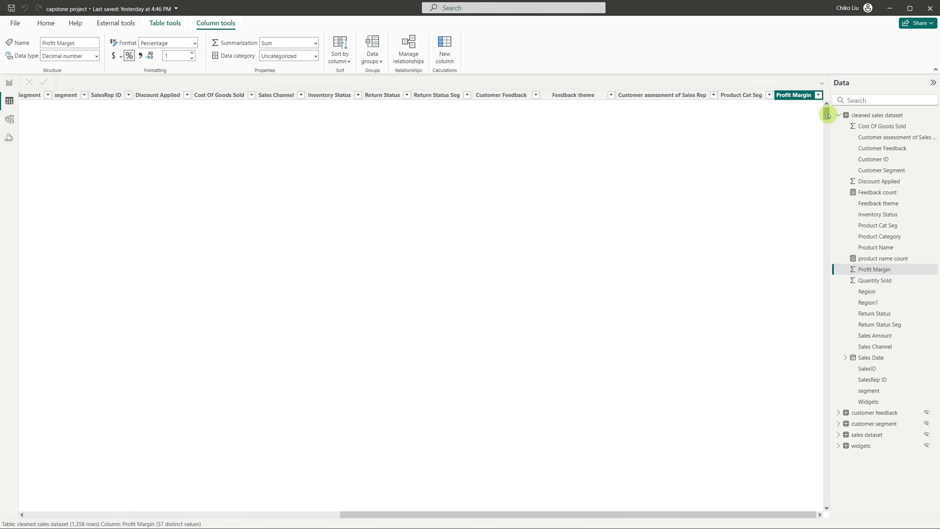
left_click_drag(833, 131, 813, 57)
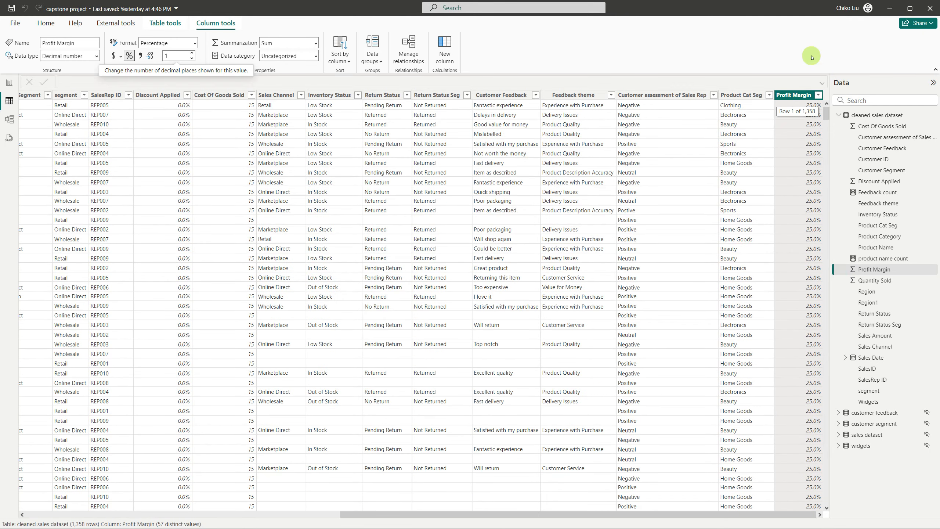
left_click(9, 83)
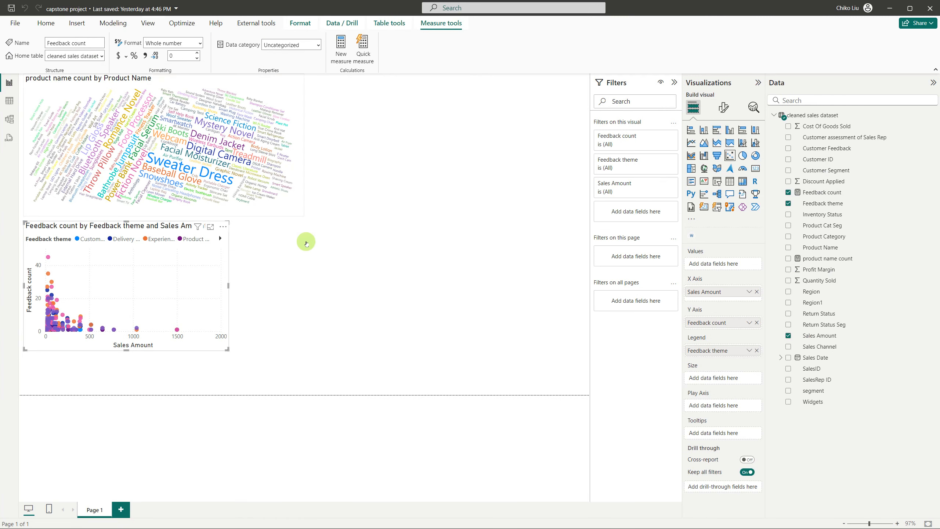
Check the profit margin and feedback scatter plot requirement in the FINAL IDEAS CAPSTONE PROJECT PDF in Firefox and return to Power BI
left_click(362, 244)
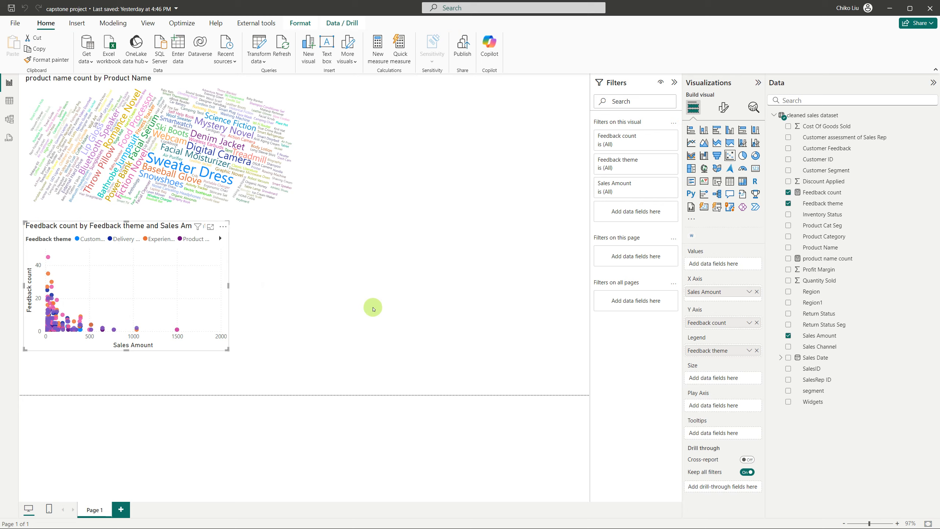
key("alt+Tab")
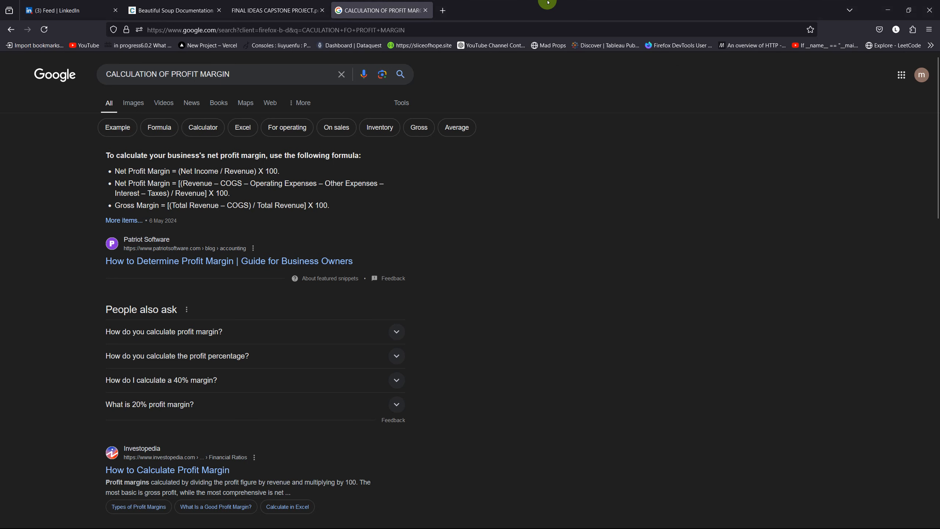
left_click(256, 5)
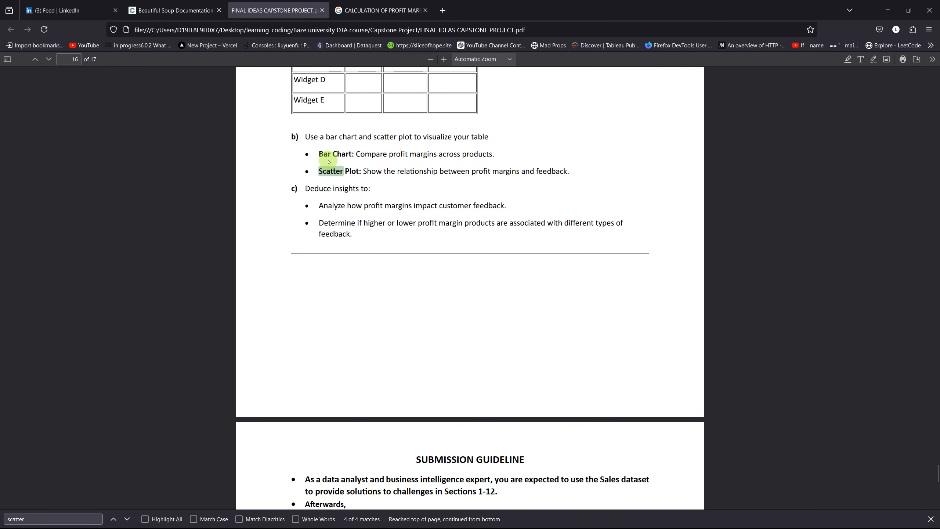
scroll(328, 153, "up", 2)
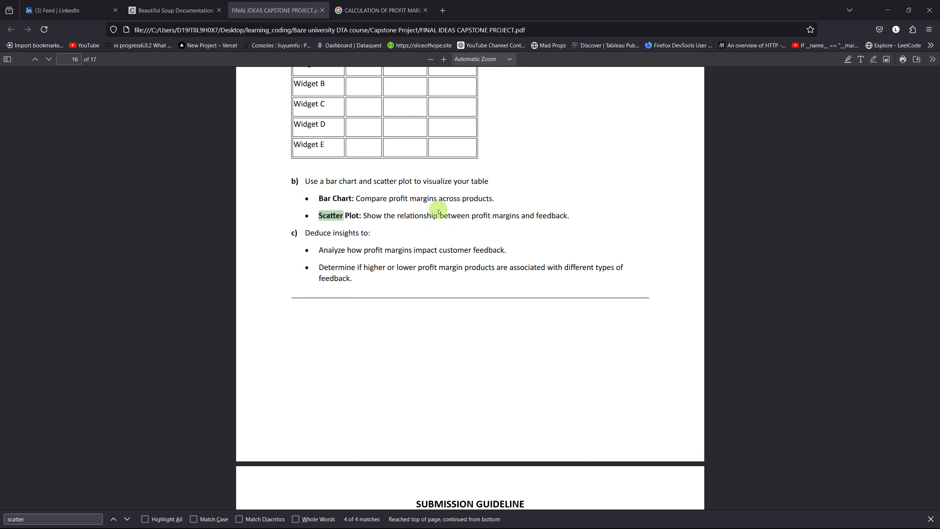
key("alt+Tab")
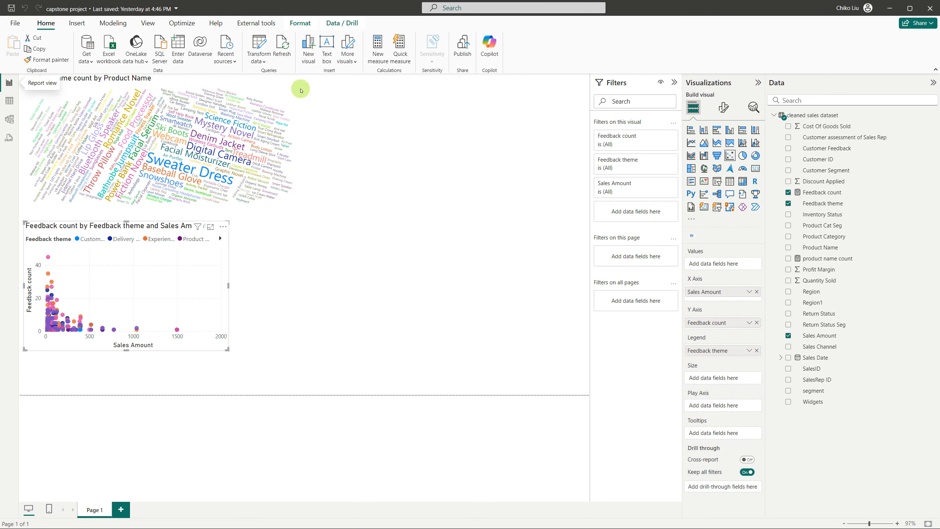
Set the Profit Margin column's default summarization to Don't summarize and return to the report view
left_click(9, 101)
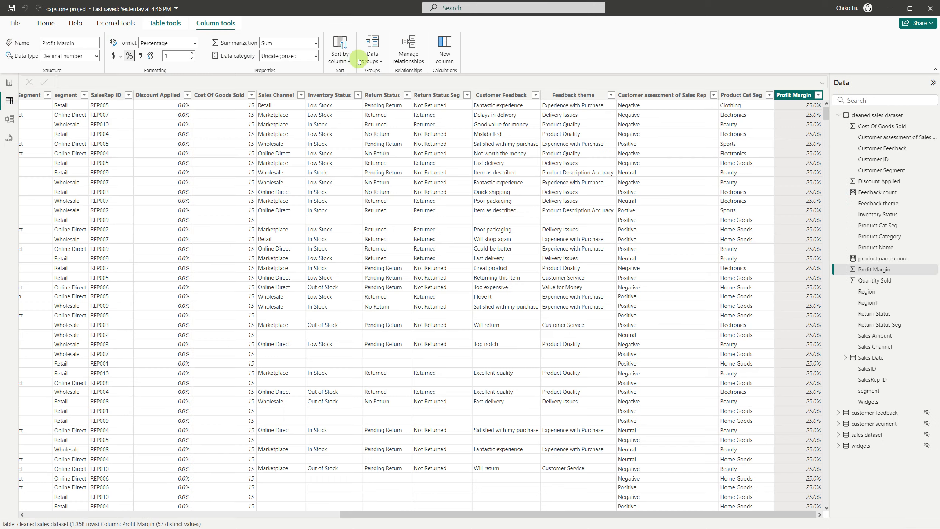
left_click(316, 45)
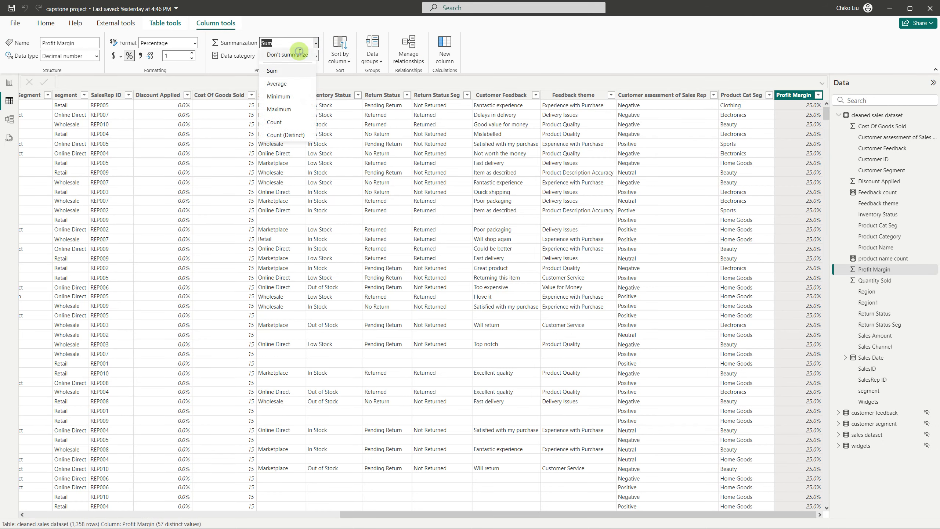
left_click(296, 43)
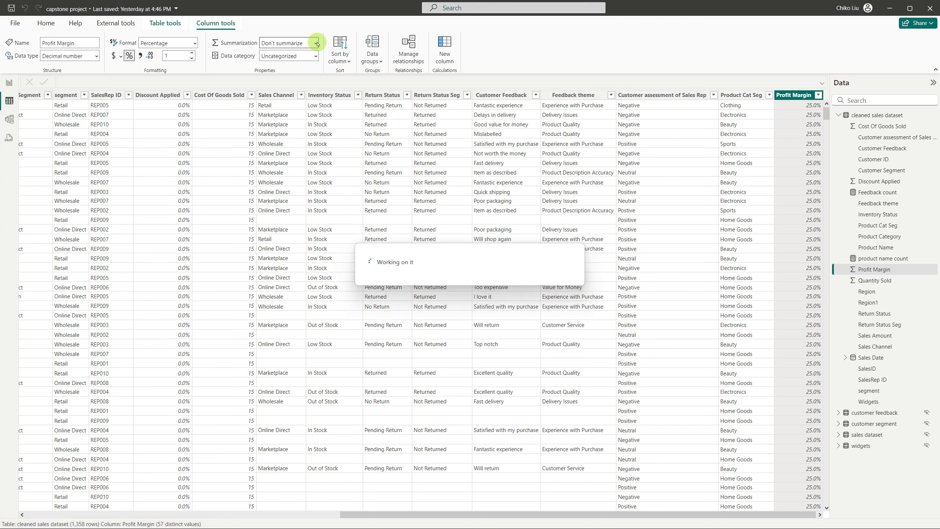
left_click(3, 88)
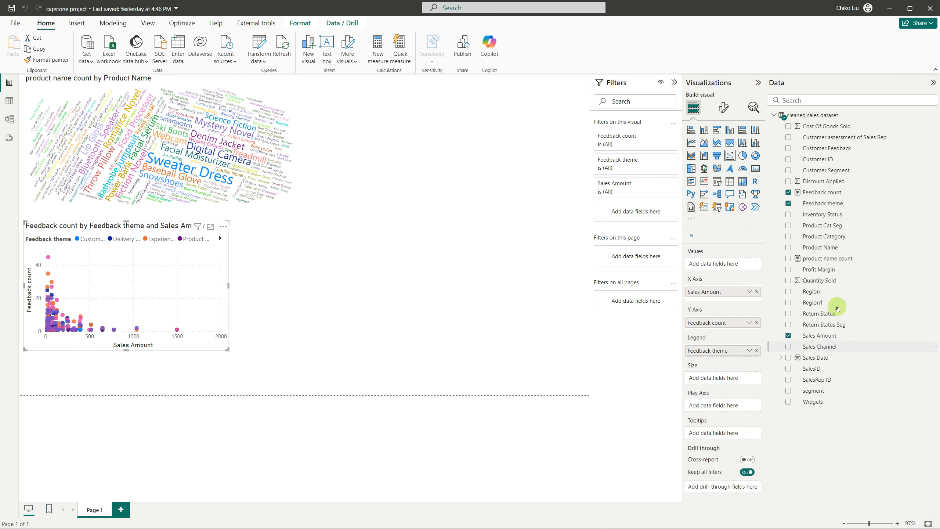
Add an empty scatter chart beside the Sales Amount scatter chart and widen it to nearly the right edge of the page
left_click(459, 224)
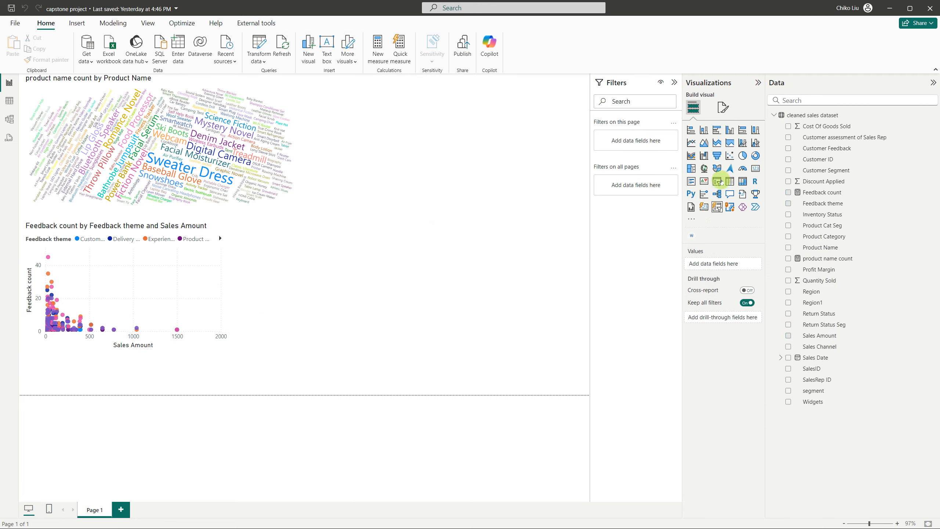
left_click(730, 156)
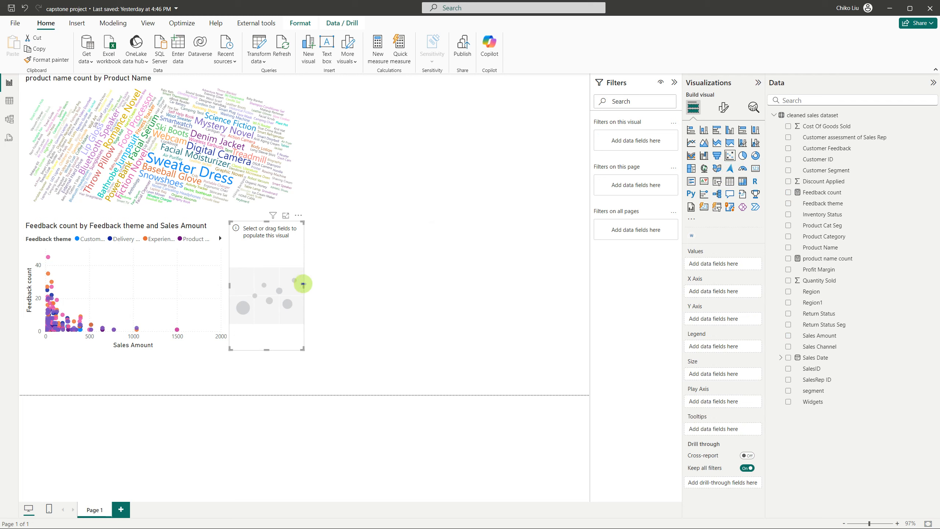
left_click_drag(303, 283, 515, 265)
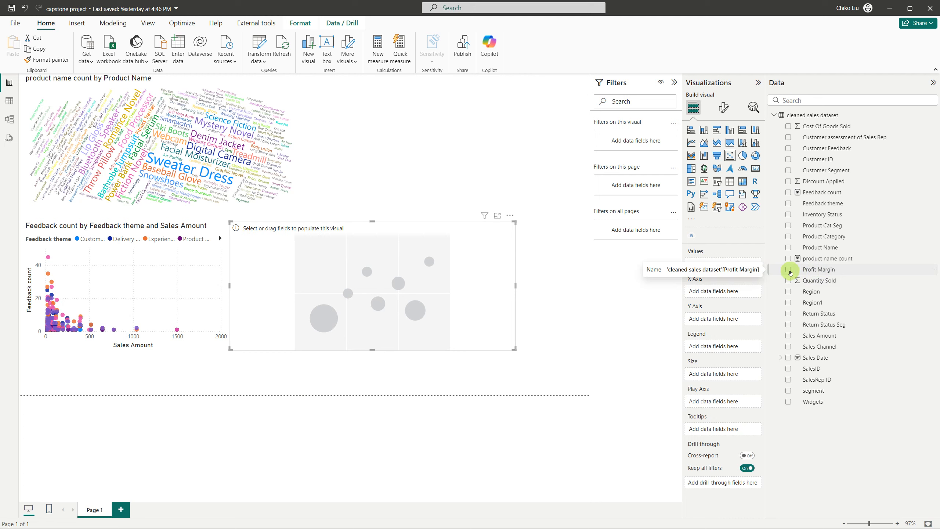
Plot Profit Margin on the X axis against Feedback count on the Y axis, leaving the new scatter chart's Values empty
left_click(788, 271)
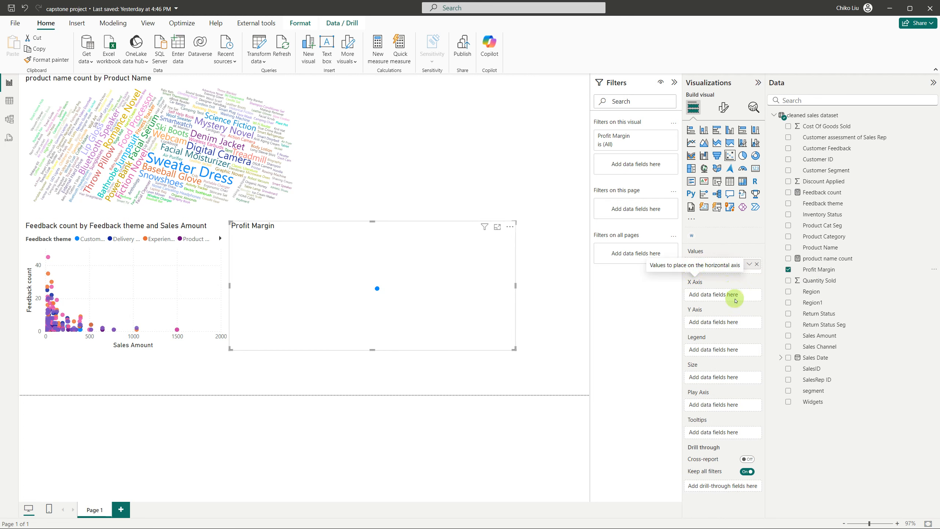
mouse_move(709, 271)
left_mouse_down()
mouse_move(710, 301)
mouse_move(710, 272)
left_mouse_up()
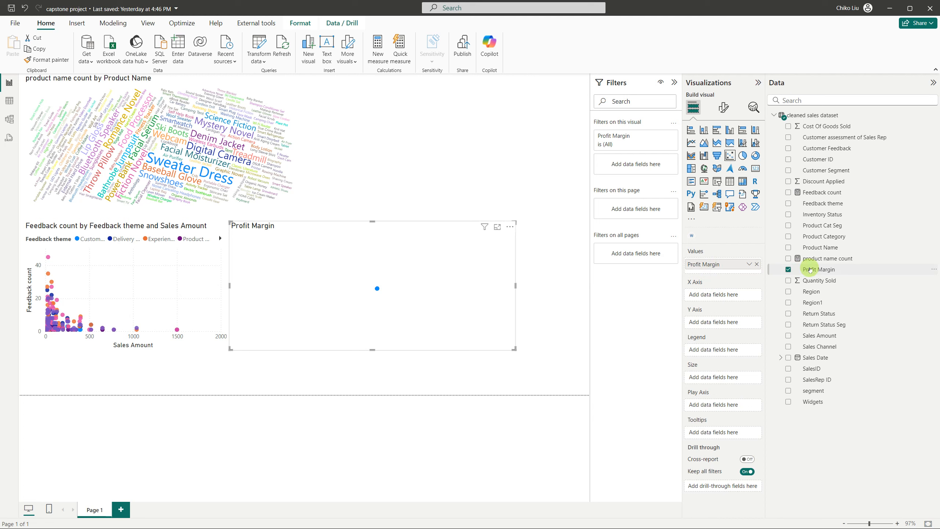
left_click_drag(810, 270, 727, 295)
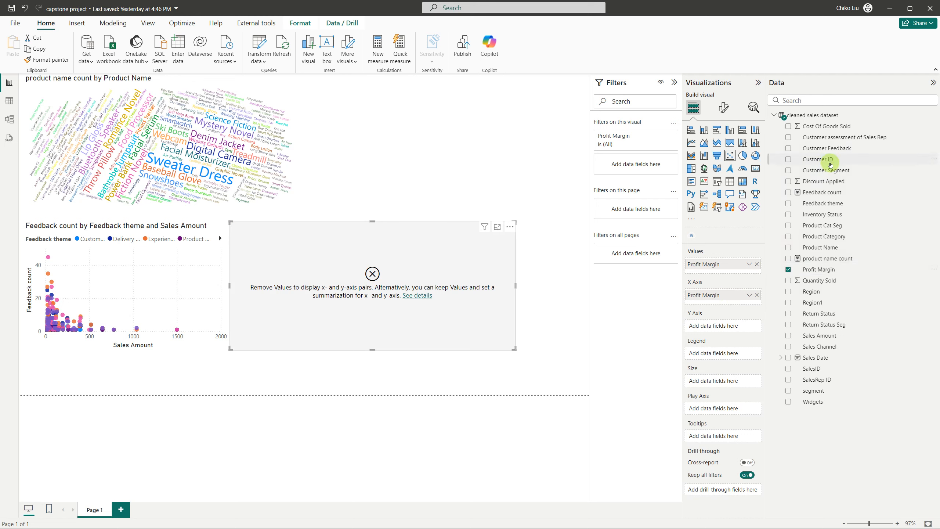
left_click_drag(826, 205, 740, 326)
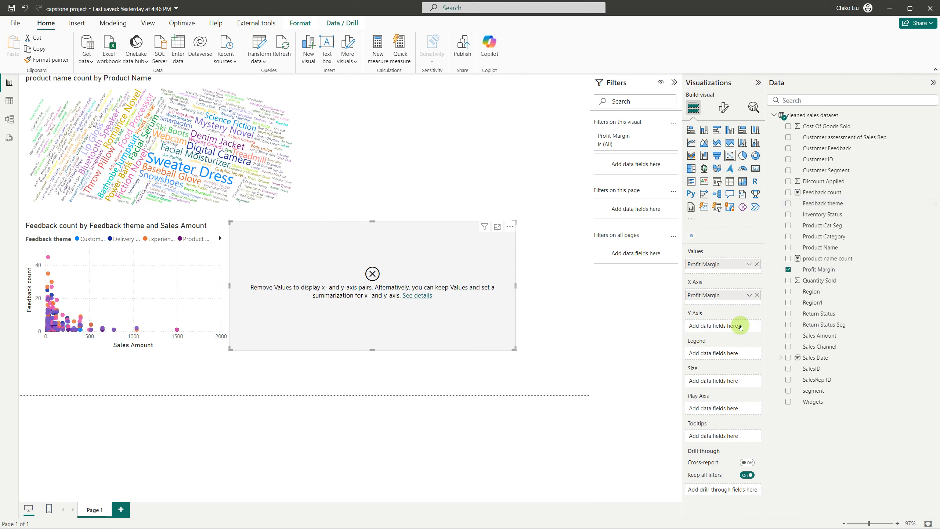
mouse_move(740, 325)
left_mouse_down()
mouse_move(804, 242)
mouse_move(818, 196)
mouse_move(726, 327)
left_mouse_up()
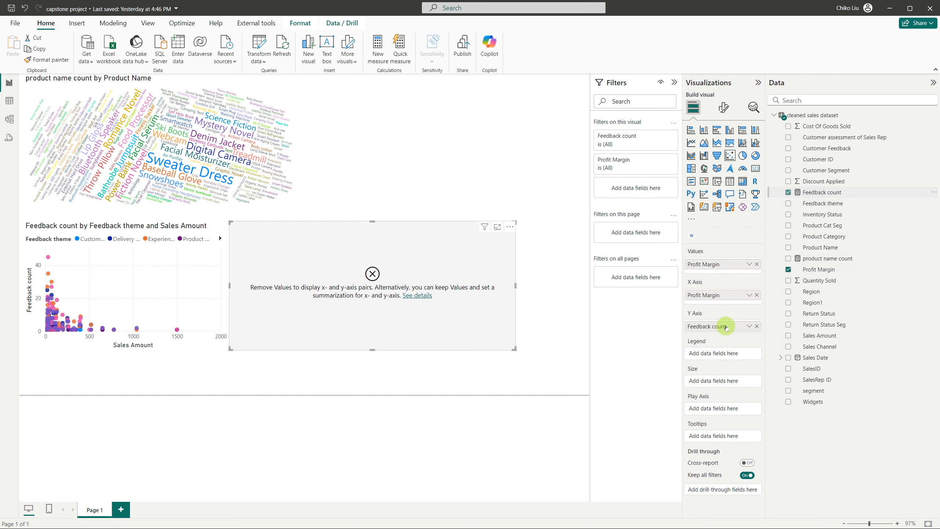
left_click(757, 264)
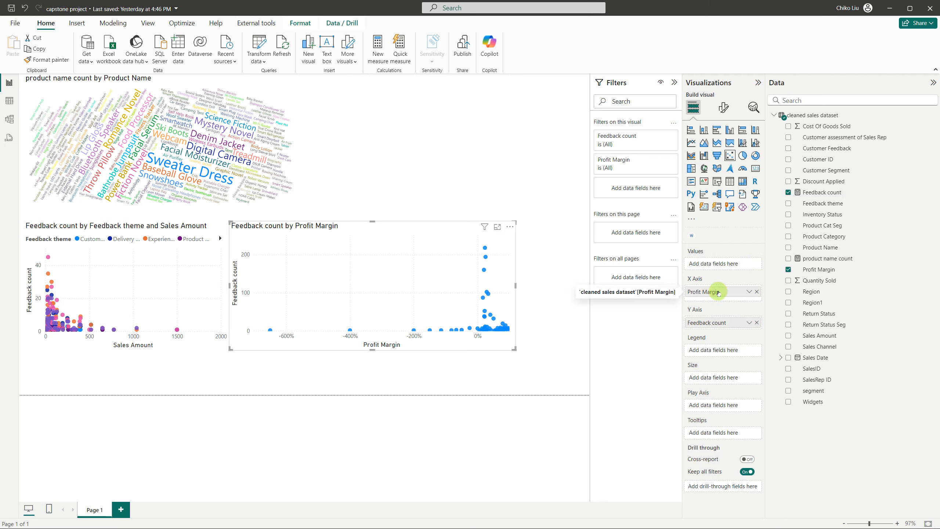
Swap the new scatter chart's axes so Feedback count is on the X axis and Profit Margin on the Y axis
left_click(758, 292)
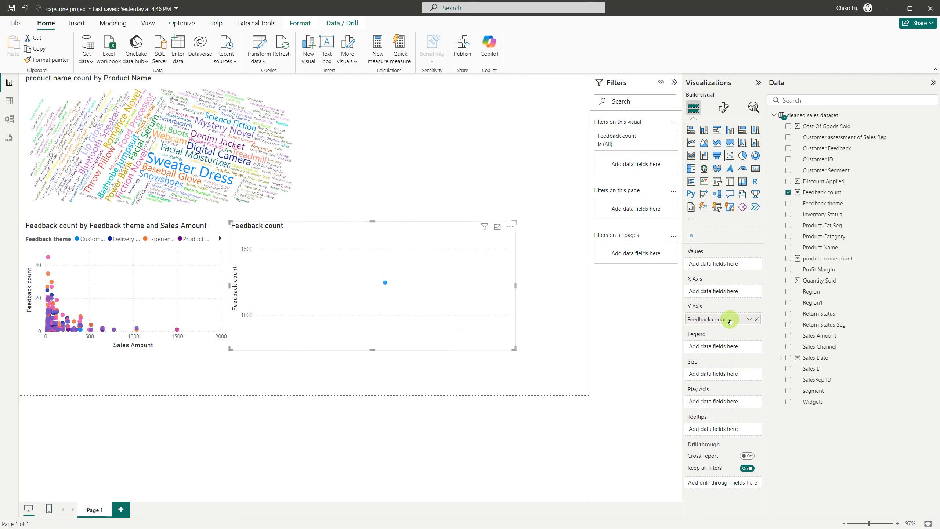
left_click_drag(723, 318, 727, 295)
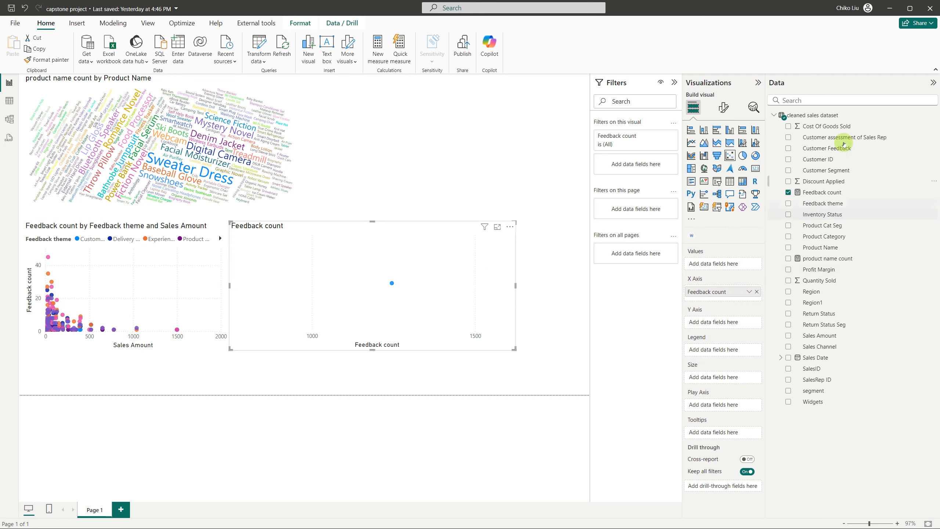
left_click_drag(818, 271, 733, 325)
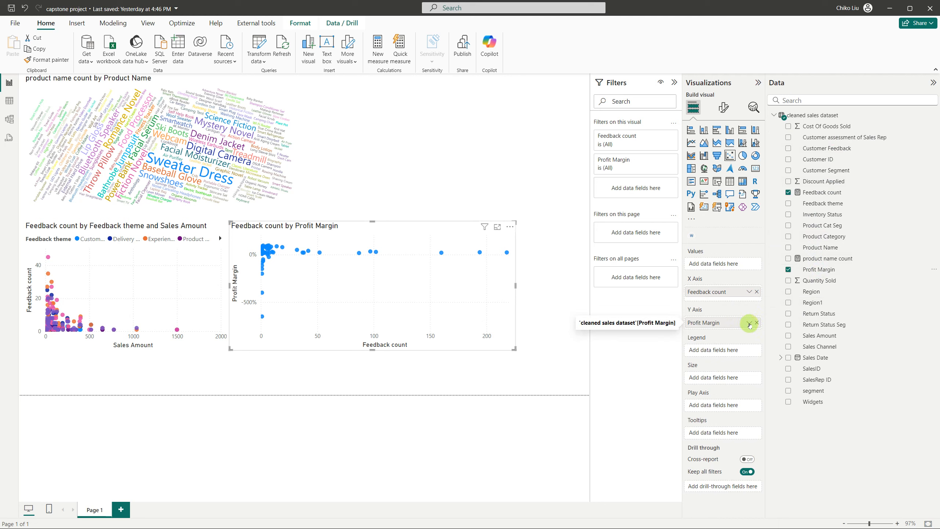
Try the Count summarization for Profit Margin on the Y axis and put the unsummarized field back
left_click(749, 322)
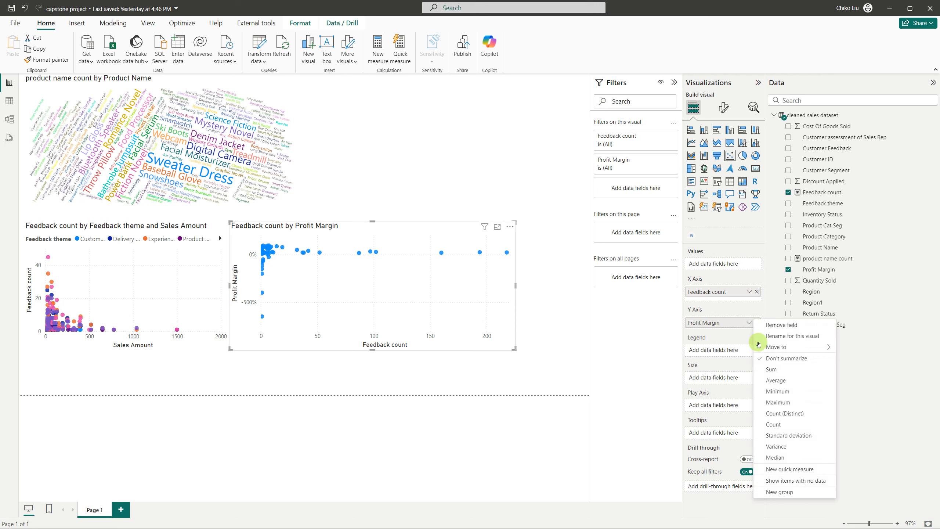
left_click(773, 424)
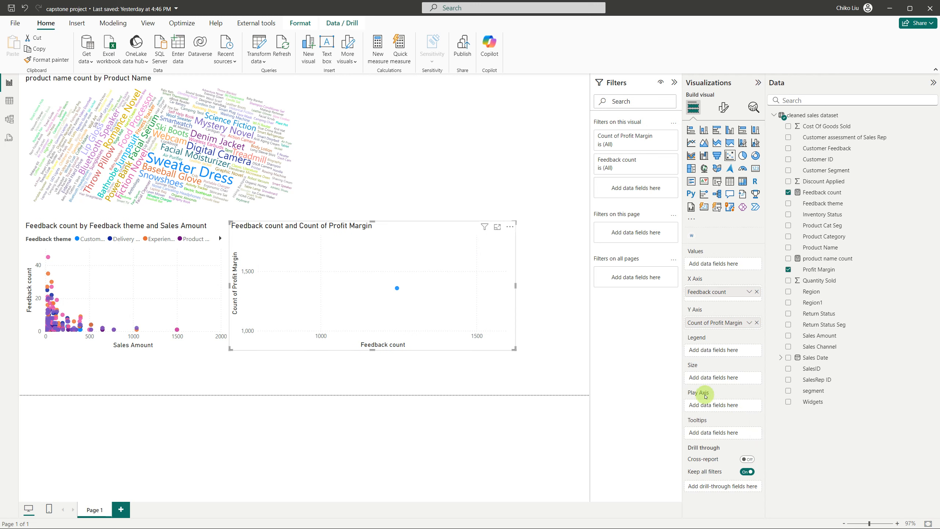
left_click(757, 323)
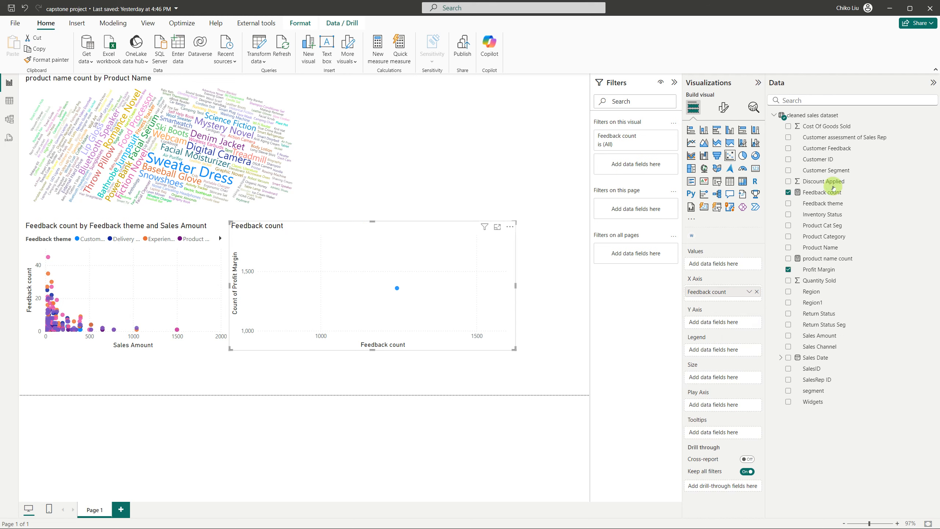
left_click_drag(820, 269, 731, 325)
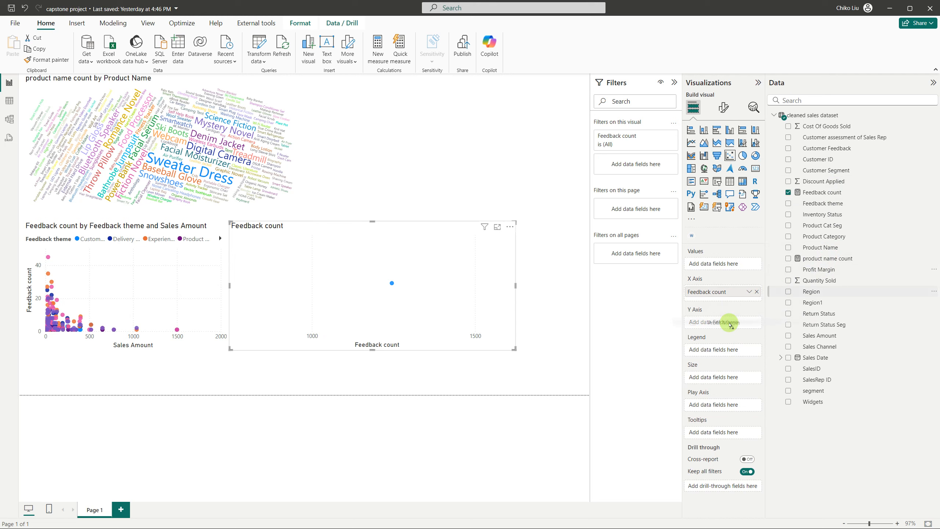
left_click_drag(731, 325, 731, 324)
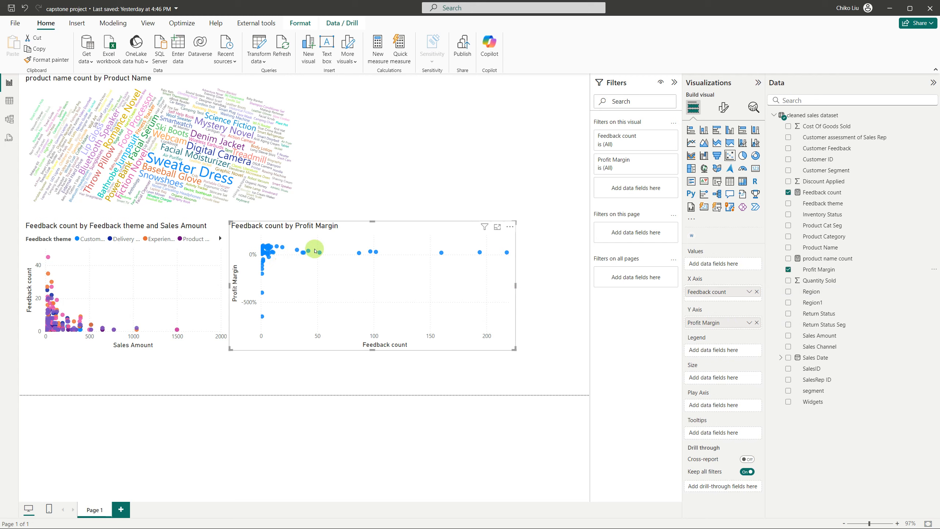
Add Feedback theme as the legend of the Profit Margin scatter chart, and make the chart taller and shift it down and right, clear of the word cloud
left_click_drag(370, 221, 377, 198)
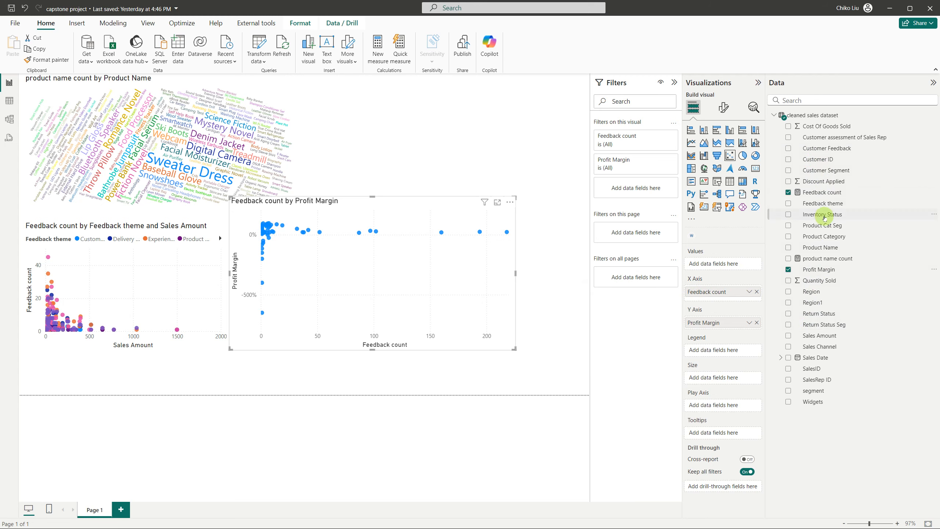
left_click_drag(819, 203, 726, 351)
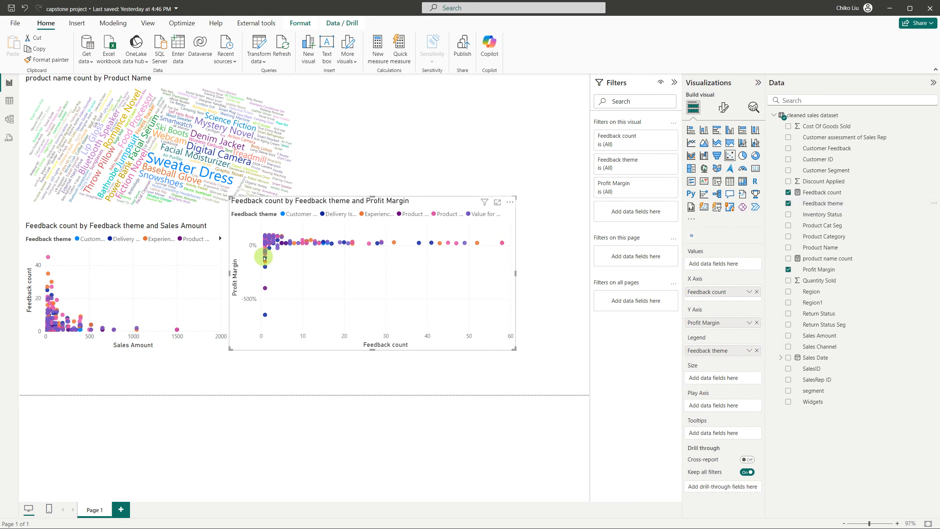
mouse_move(278, 257)
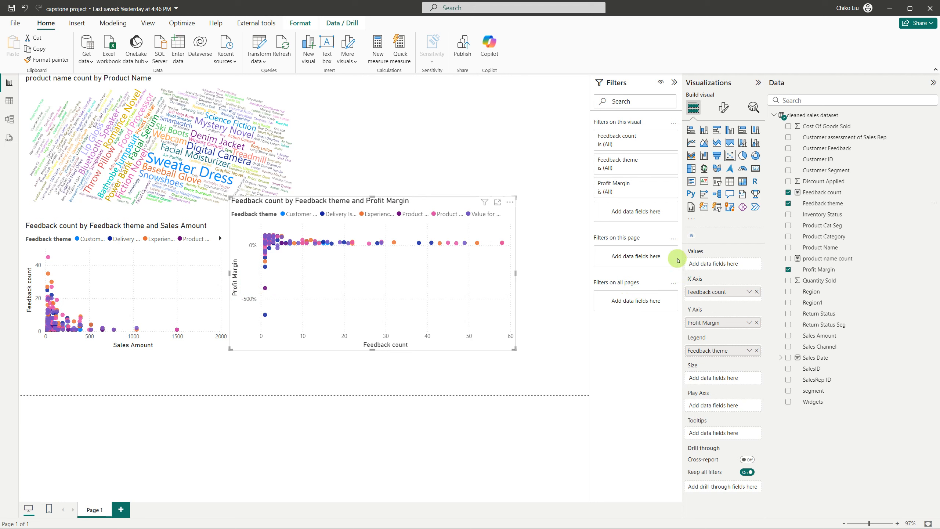
left_click_drag(424, 209, 456, 218)
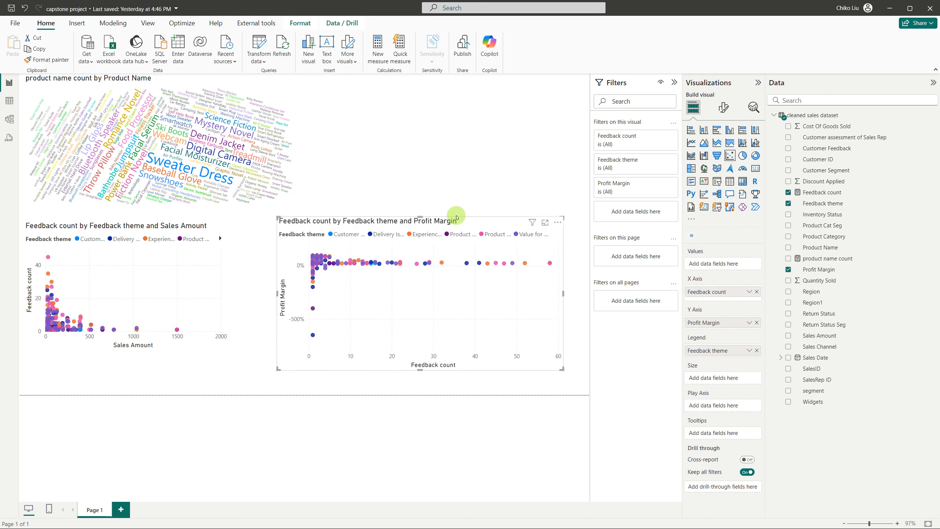